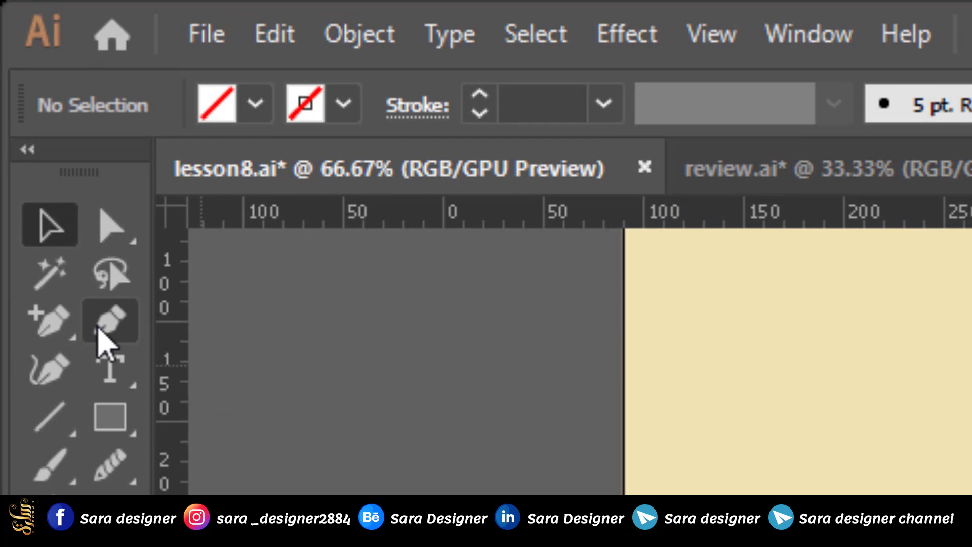
Draw the house's front wall as a closed red five-sided shape with the Pen tool, placing its corners along the guides.
{"action": "left_click", "coordinate": [99, 329]}
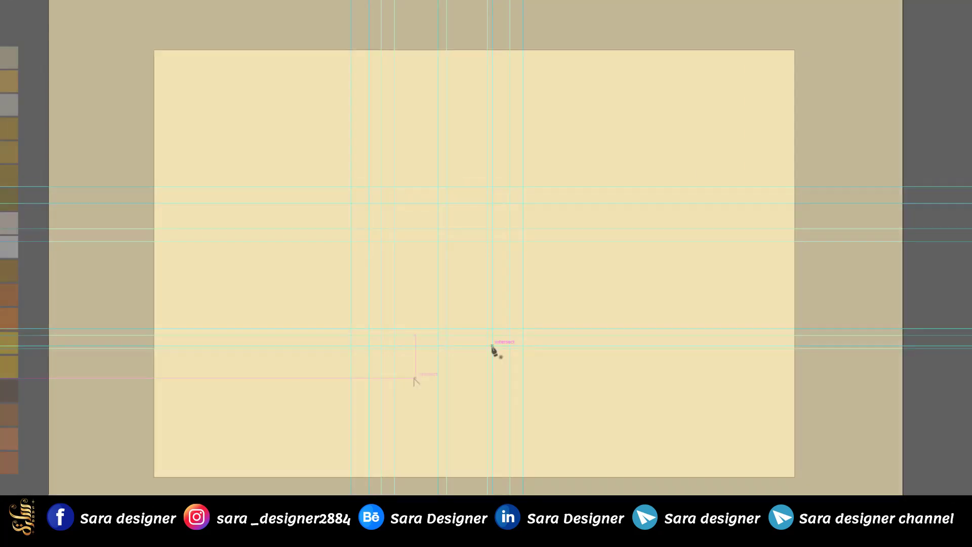
{"action": "left_click", "coordinate": [492, 346]}
{"action": "left_click", "coordinate": [369, 329]}
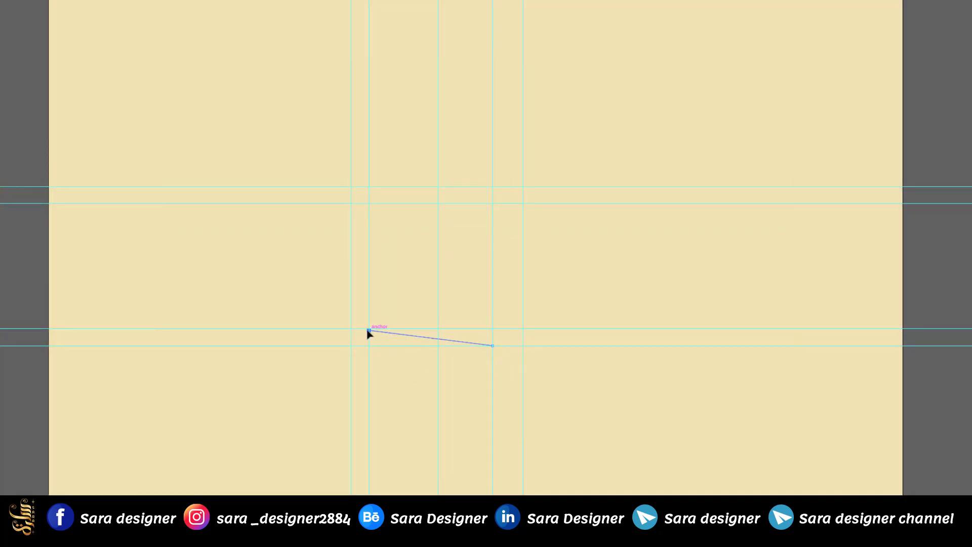
{"action": "left_click", "coordinate": [351, 204]}
{"action": "left_click", "coordinate": [438, 131]}
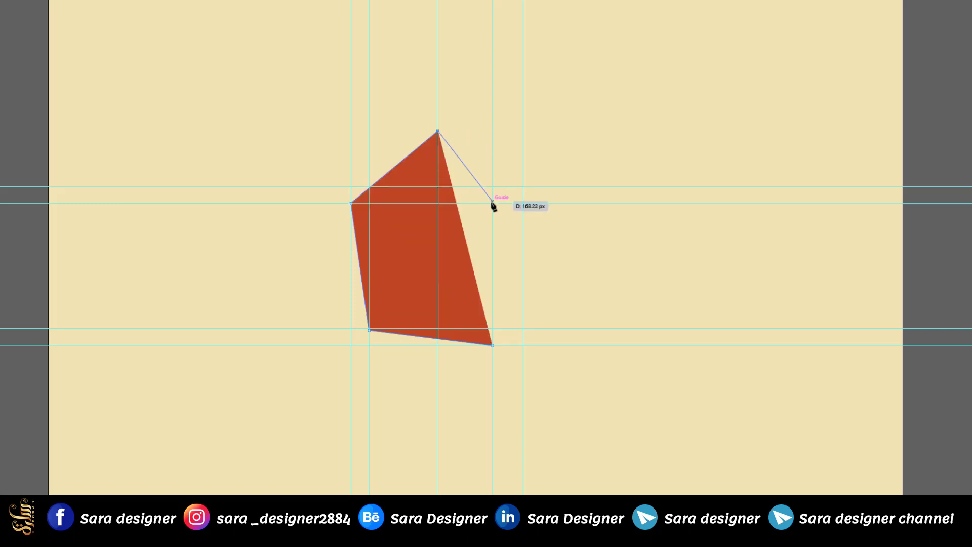
{"action": "left_click", "coordinate": [523, 204]}
{"action": "left_click", "coordinate": [492, 346]}
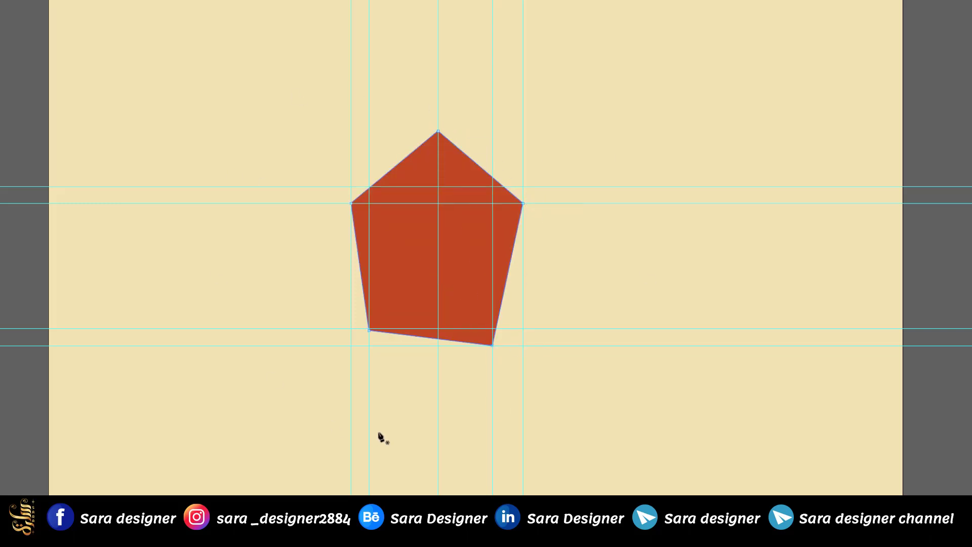
Deselect the front wall and sample the bright yellow palette swatch as the fill color.
{"action": "key", "text": "ctrl+shift+a"}
{"action": "scroll", "coordinate": [450, 322], "scroll_direction": "down", "scroll_amount": 1}
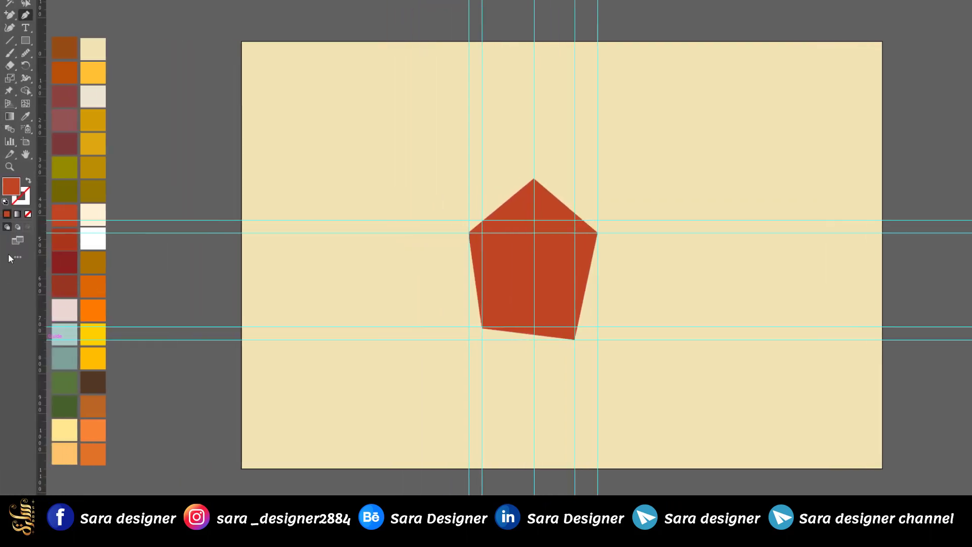
{"action": "left_click", "coordinate": [29, 116]}
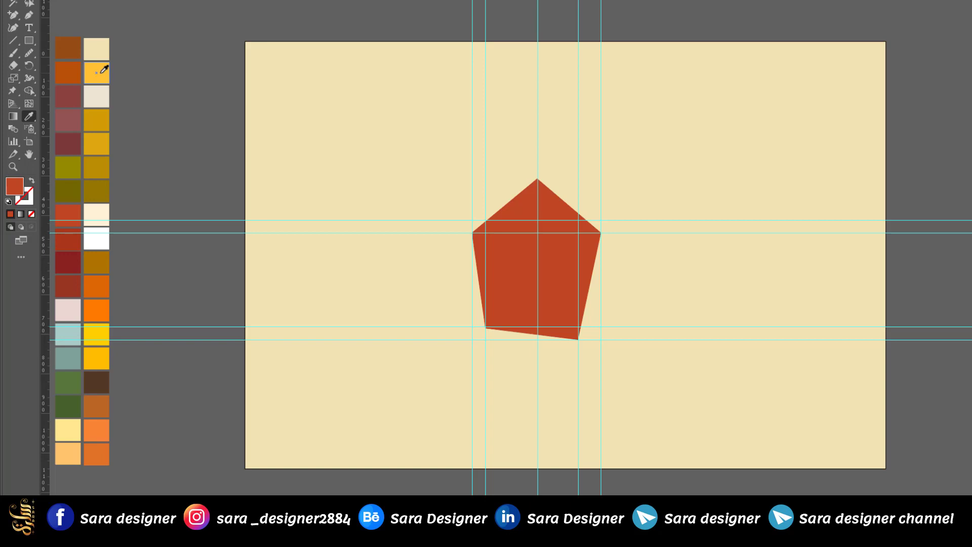
{"action": "left_click", "coordinate": [108, 331]}
{"action": "scroll", "coordinate": [478, 211], "scroll_direction": "up", "scroll_amount": 1}
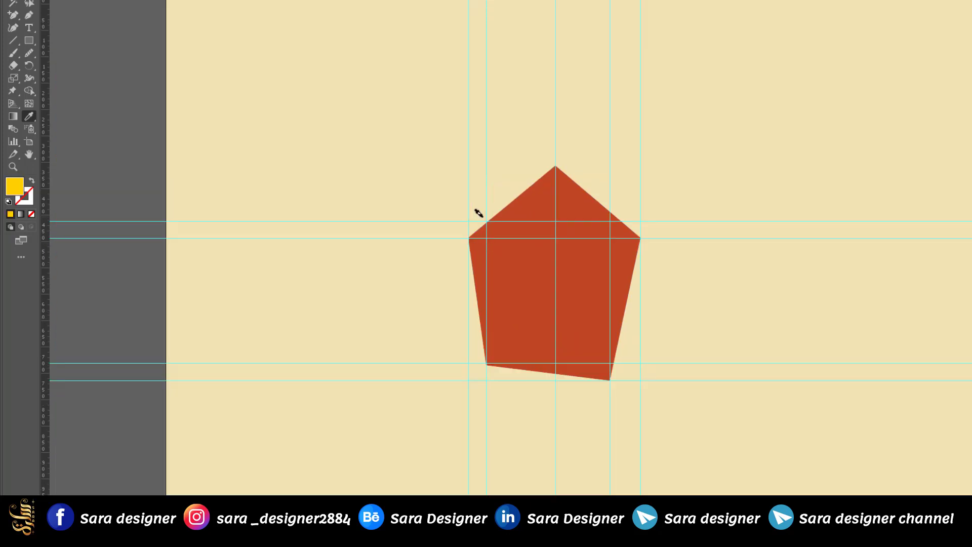
Draw a closed yellow roof trim with the Pen tool, following both gable slopes and overhanging the wall at each end.
{"action": "left_click", "coordinate": [29, 15]}
{"action": "scroll", "coordinate": [467, 249], "scroll_direction": "up", "scroll_amount": 1}
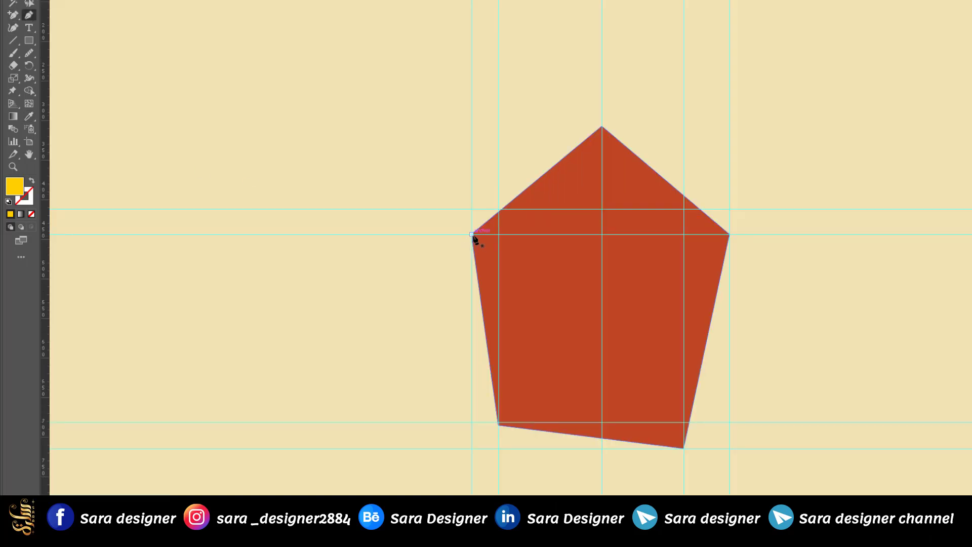
{"action": "left_click", "coordinate": [470, 236]}
{"action": "left_click", "coordinate": [445, 253]}
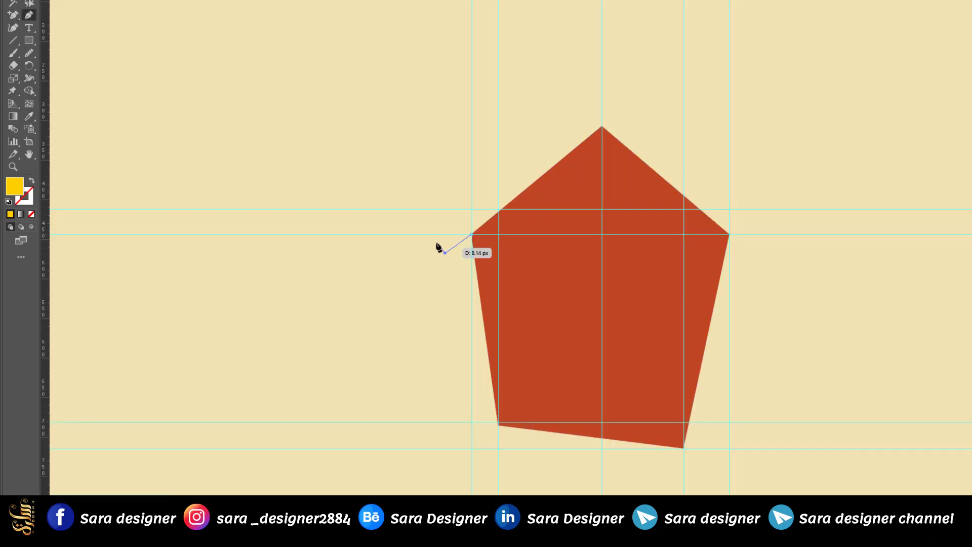
{"action": "left_click", "coordinate": [436, 239]}
{"action": "left_click", "coordinate": [600, 109]}
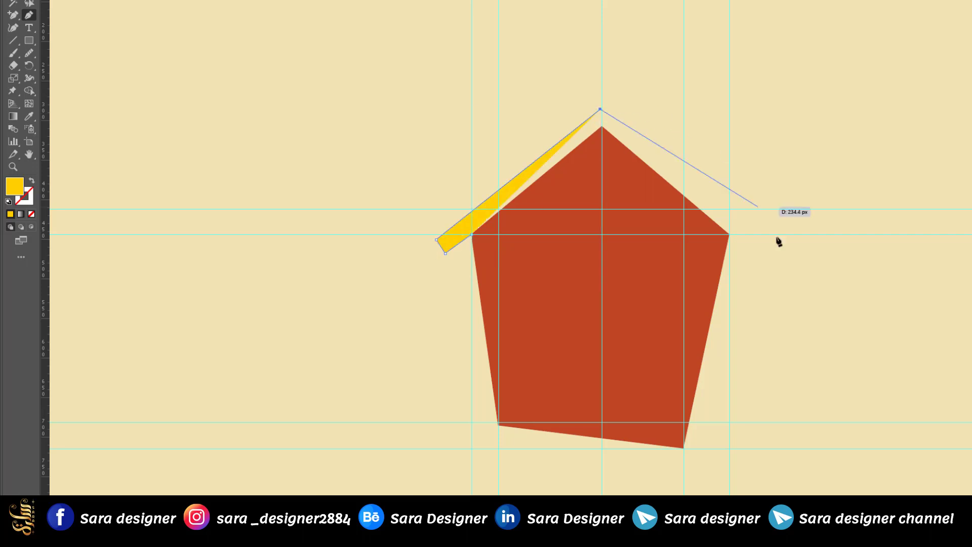
{"action": "left_click", "coordinate": [772, 245]}
{"action": "left_click", "coordinate": [752, 259]}
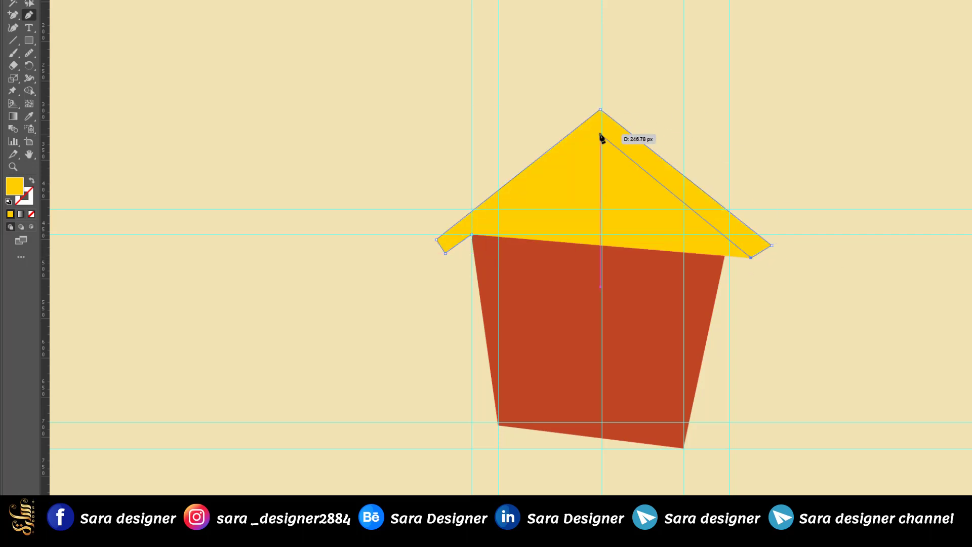
{"action": "left_click", "coordinate": [601, 134]}
{"action": "left_click", "coordinate": [471, 235]}
Reshape the yellow roof trim by extending its right end and adjusting the outer peak and left-end anchors for an even thickness.
{"action": "left_click", "coordinate": [28, 27]}
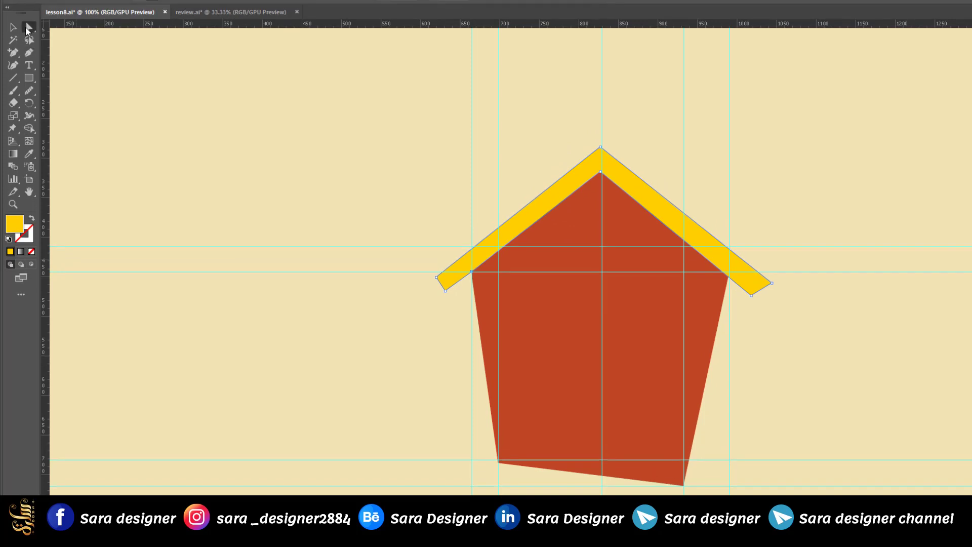
{"action": "scroll", "coordinate": [723, 262], "scroll_direction": "up", "scroll_amount": 1}
{"action": "scroll", "coordinate": [752, 298], "scroll_direction": "up", "scroll_amount": 1}
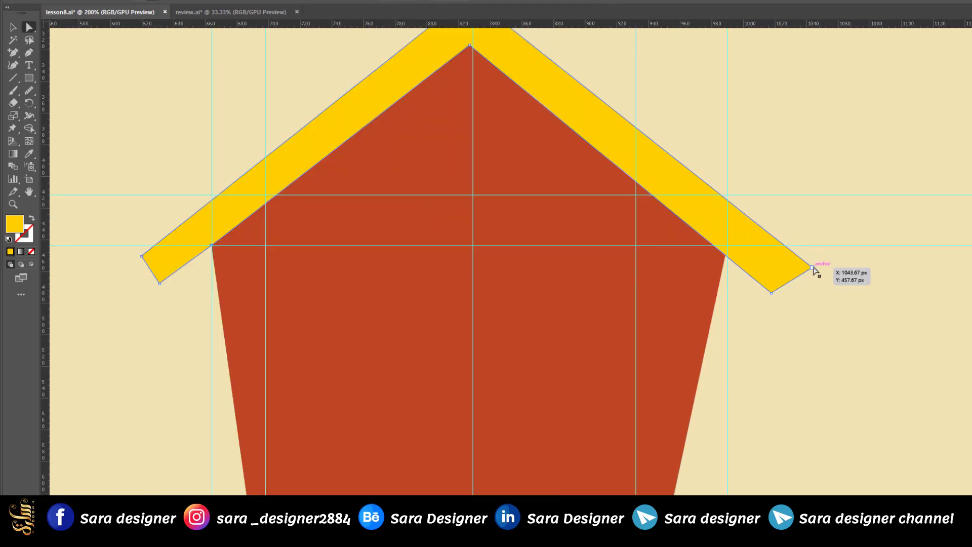
{"action": "left_click_drag", "start_coordinate": [813, 268], "coordinate": [810, 309]}
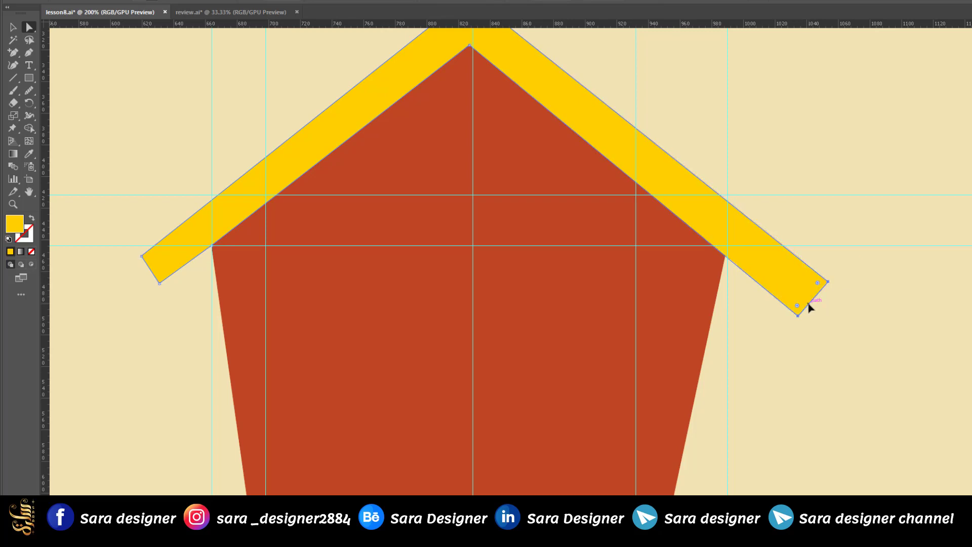
{"action": "scroll", "coordinate": [755, 303], "scroll_direction": "down", "scroll_amount": 1}
{"action": "left_click_drag", "start_coordinate": [541, 72], "coordinate": [544, 82]}
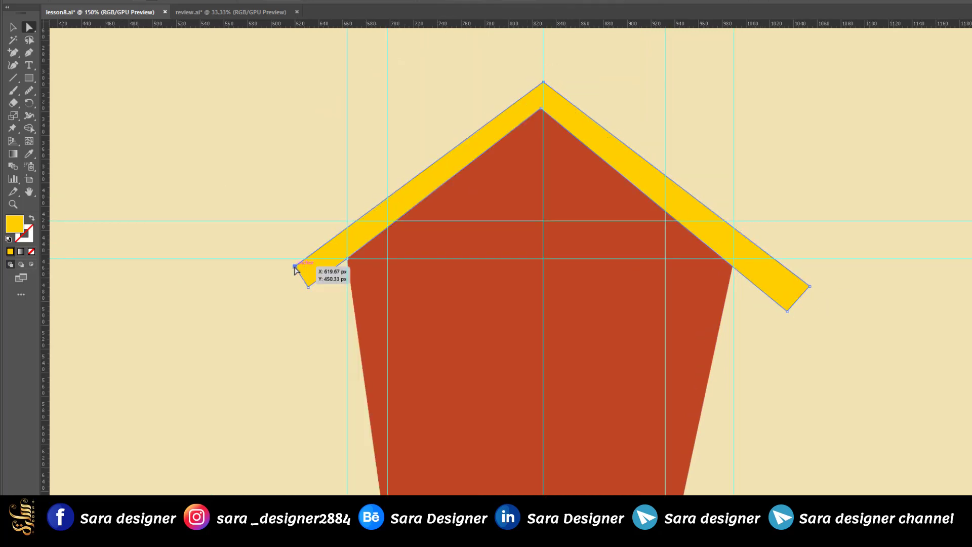
{"action": "left_click_drag", "start_coordinate": [295, 266], "coordinate": [296, 269]}
{"action": "scroll", "coordinate": [810, 294], "scroll_direction": "up", "scroll_amount": 3}
{"action": "scroll", "coordinate": [841, 301], "scroll_direction": "down", "scroll_amount": 4}
{"action": "scroll", "coordinate": [790, 293], "scroll_direction": "up", "scroll_amount": 4}
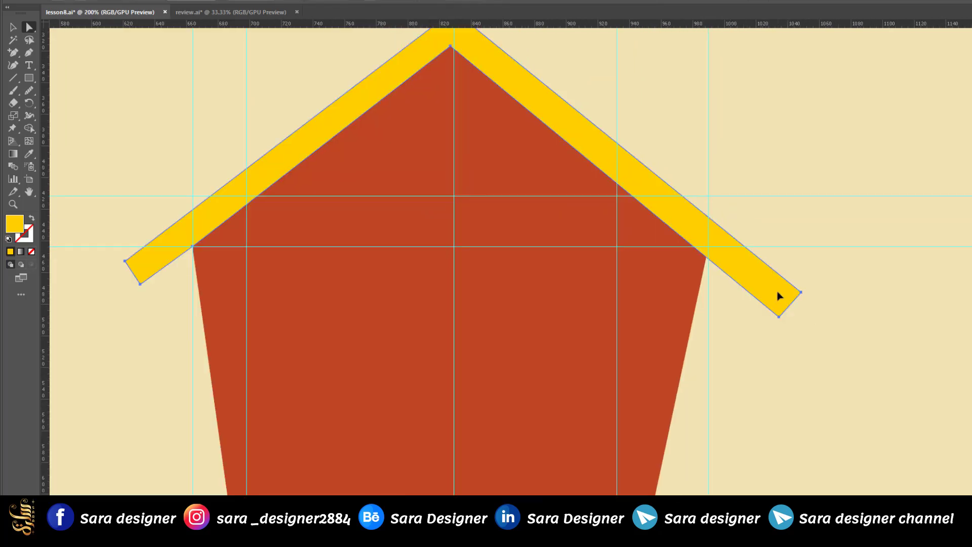
{"action": "scroll", "coordinate": [806, 296], "scroll_direction": "down", "scroll_amount": 4}
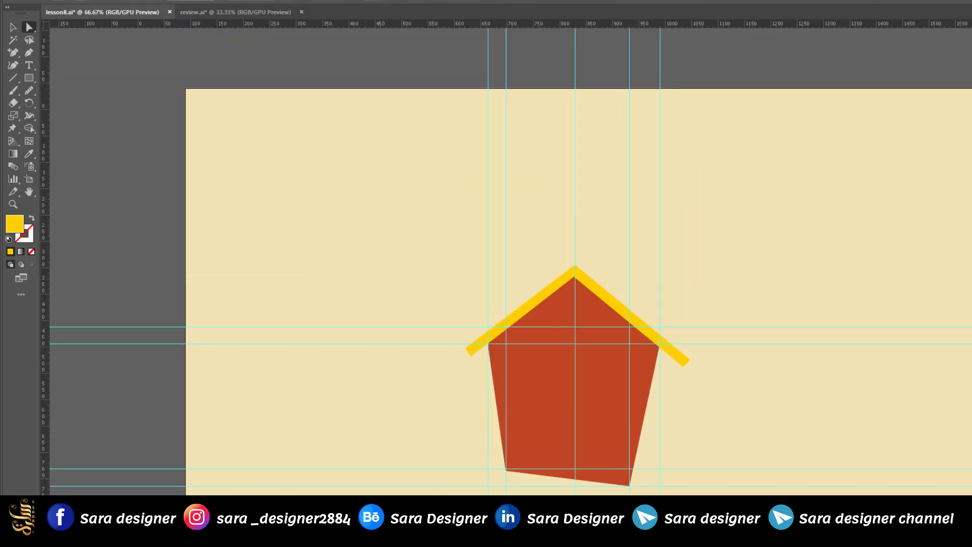
Add a horizontal guide at the roof peak and draw the four-sided side roof from the peak to the trim's right end.
{"action": "left_click_drag", "start_coordinate": [558, 23], "coordinate": [562, 265]}
{"action": "scroll", "coordinate": [751, 332], "scroll_direction": "up", "scroll_amount": 1}
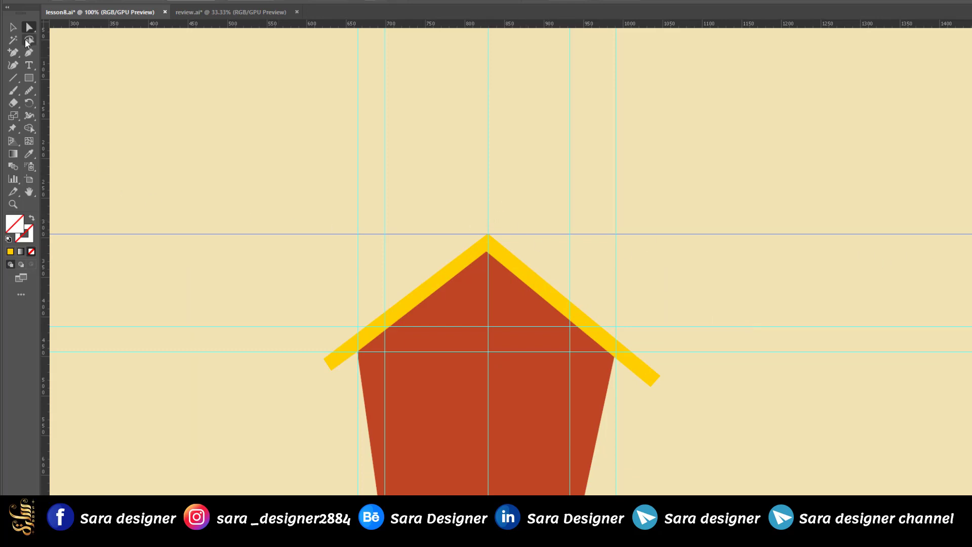
{"action": "left_click", "coordinate": [29, 52]}
{"action": "left_click", "coordinate": [488, 234]}
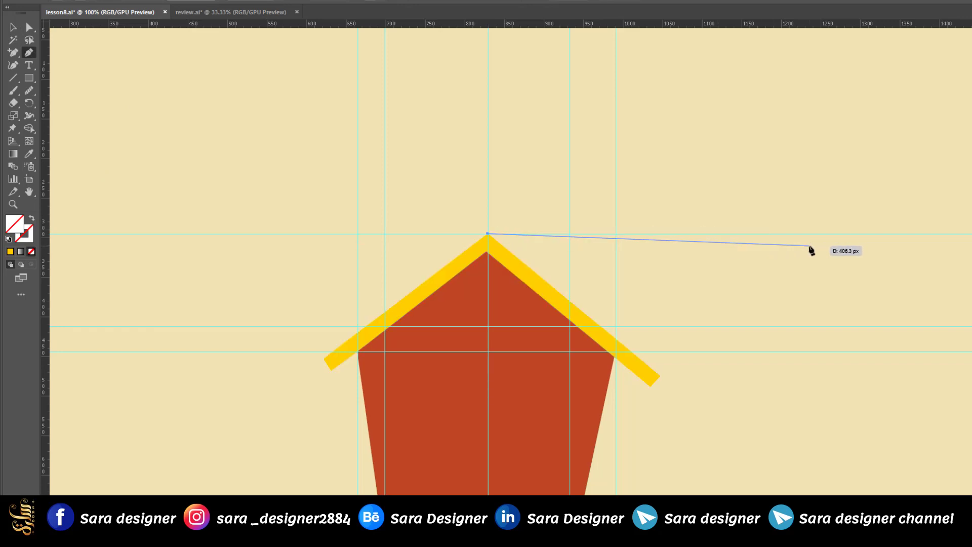
{"action": "left_click", "coordinate": [818, 246]}
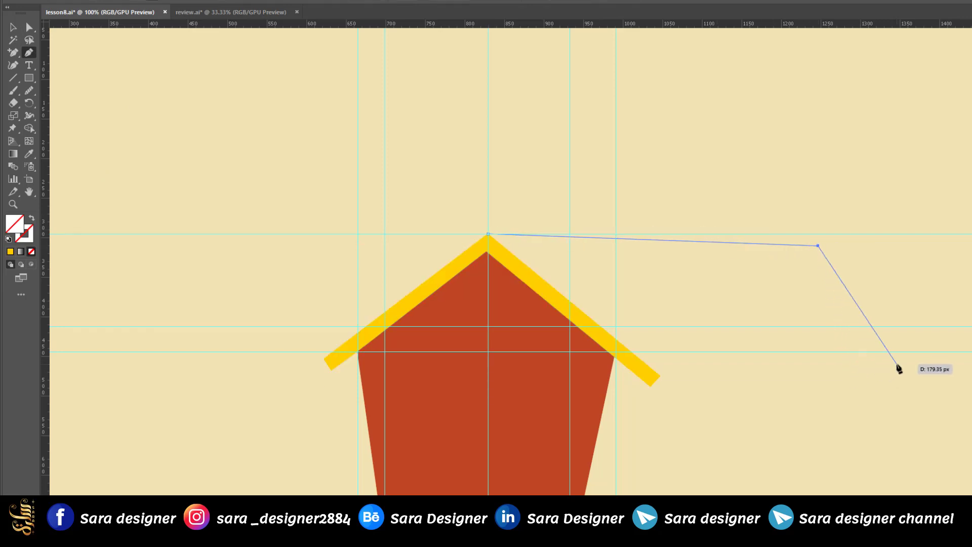
{"action": "left_click", "coordinate": [899, 367]}
{"action": "left_click", "coordinate": [662, 375]}
Fill the side roof with the brownish dark red palette swatch using the Eyedropper.
{"action": "scroll", "coordinate": [744, 444], "scroll_direction": "down", "scroll_amount": 3}
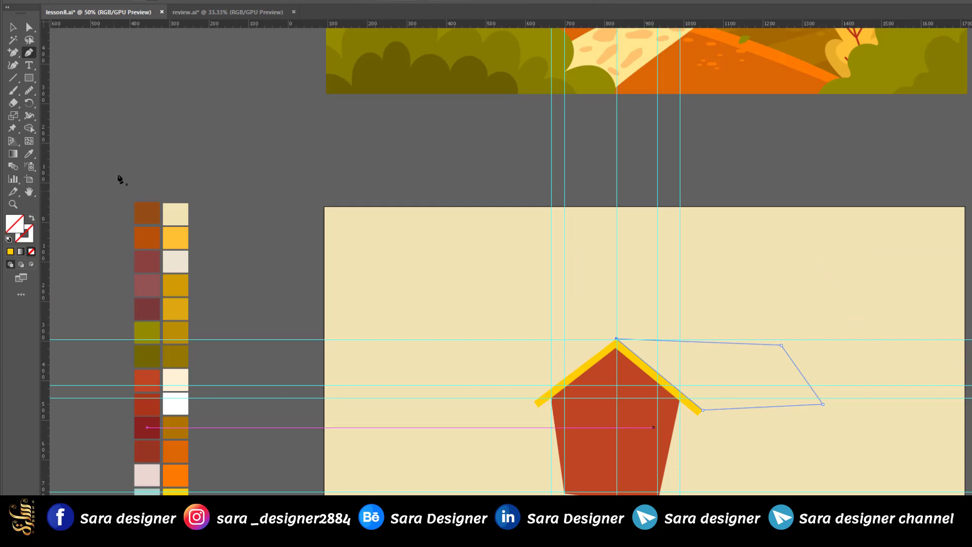
{"action": "left_click", "coordinate": [29, 153]}
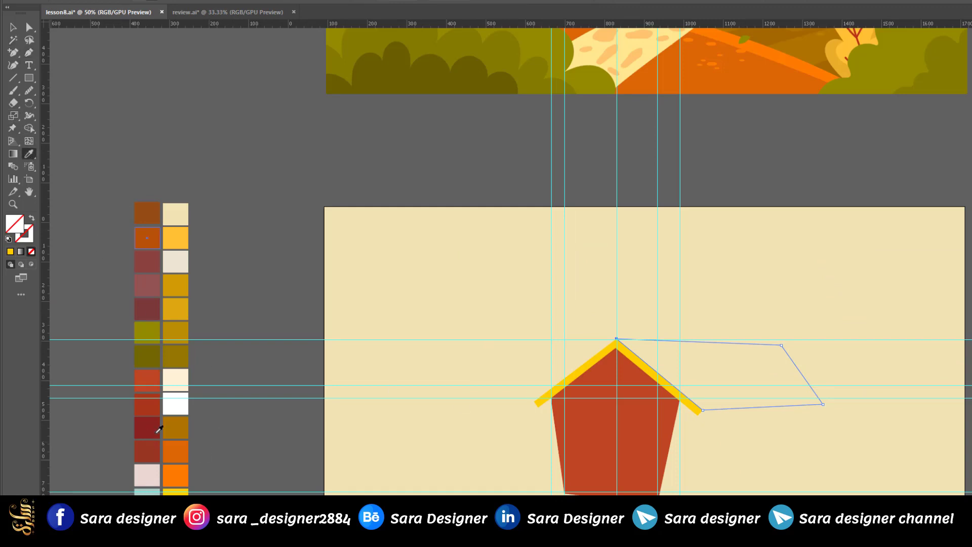
{"action": "left_click", "coordinate": [147, 404]}
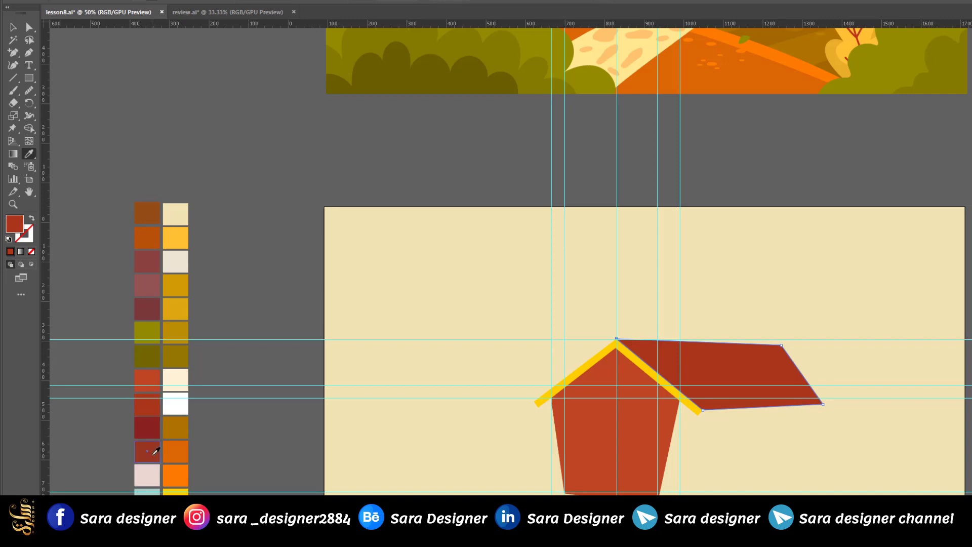
{"action": "scroll", "coordinate": [760, 416], "scroll_direction": "up", "scroll_amount": 3}
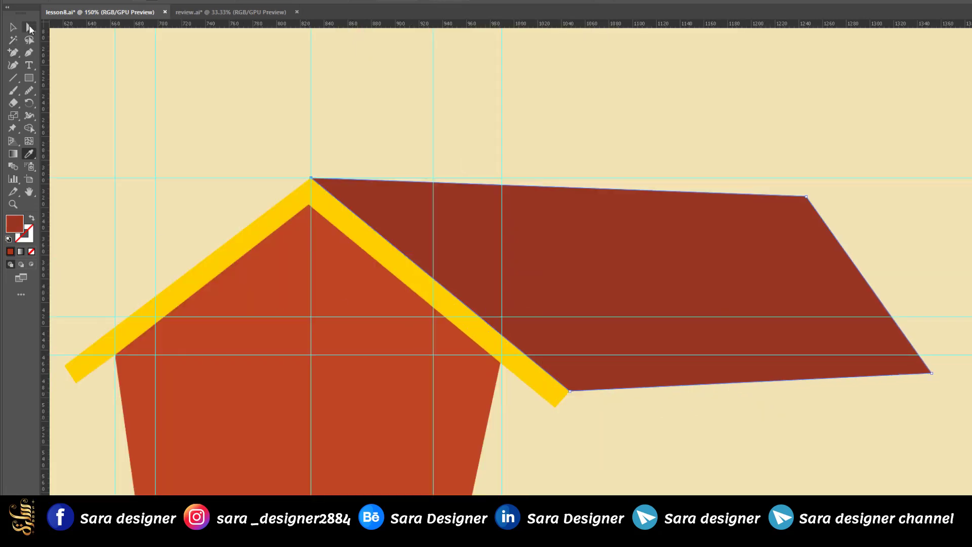
Move the side roof's lower-right corner onto the horizontal guide at the eave and nudge its upper-right corner slightly.
{"action": "left_click", "coordinate": [29, 26]}
{"action": "left_click", "coordinate": [716, 393]}
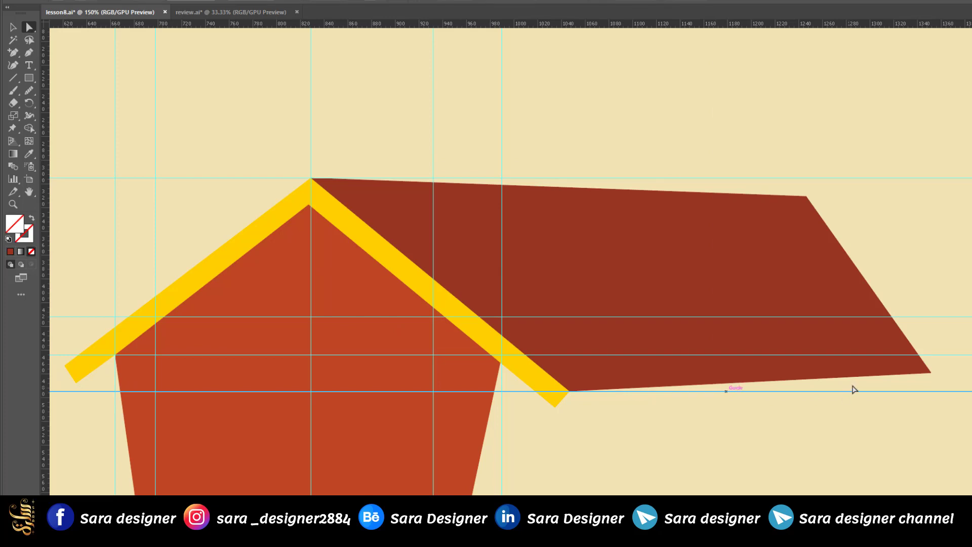
{"action": "left_click_drag", "start_coordinate": [931, 374], "coordinate": [945, 393]}
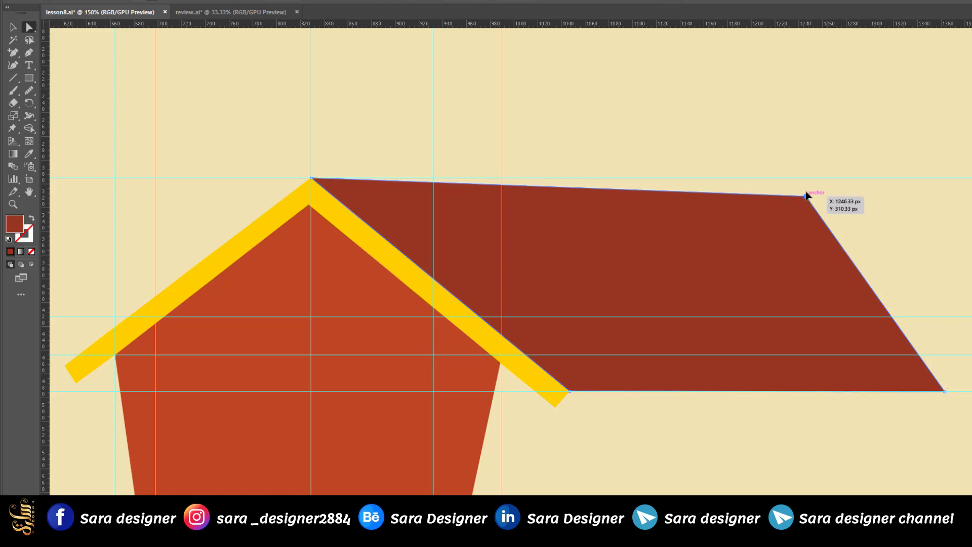
{"action": "left_click_drag", "start_coordinate": [806, 196], "coordinate": [804, 193]}
{"action": "left_click", "coordinate": [873, 447]}
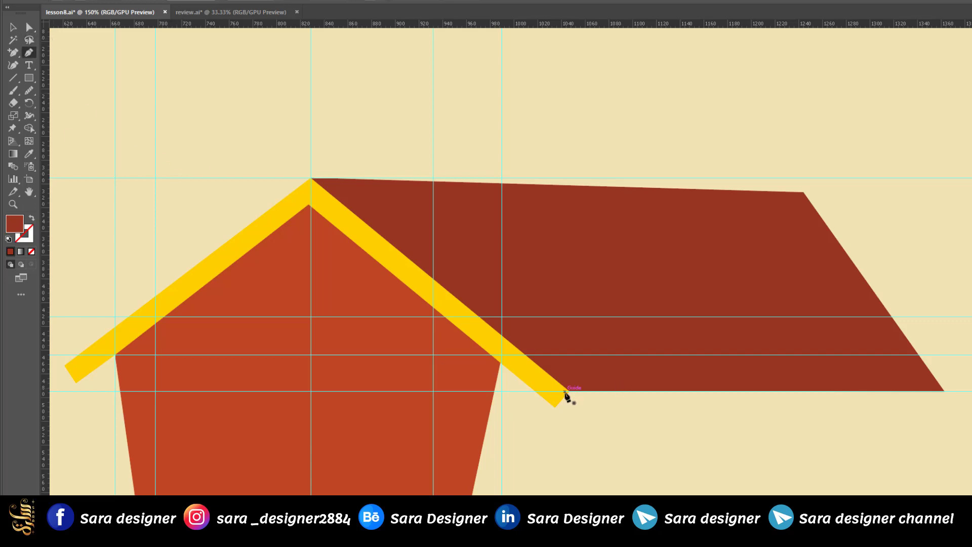
Draw a thin closed fascia strip along the side roof's lower edge, from the yellow trim's end to the roof's right corner.
{"action": "left_click", "coordinate": [569, 392]}
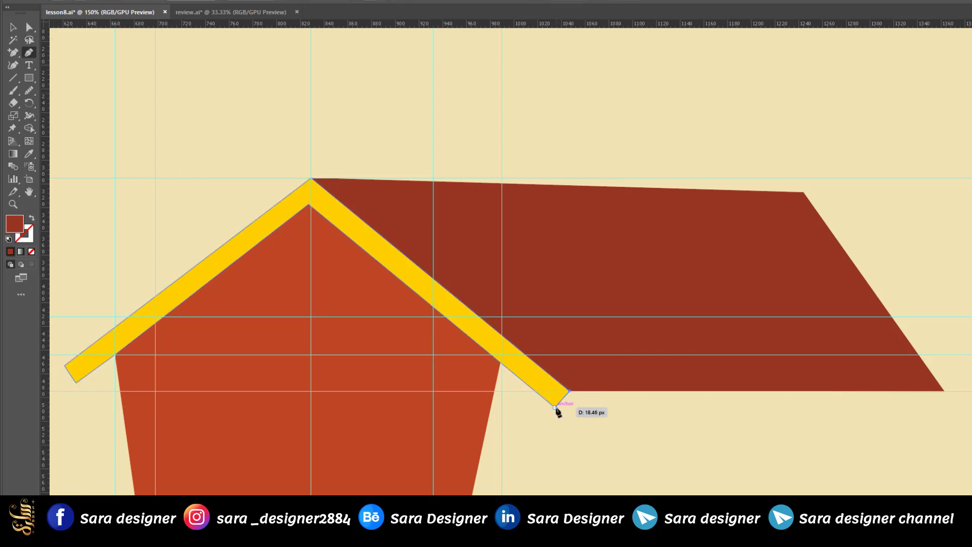
{"action": "left_click", "coordinate": [555, 407]}
{"action": "left_click", "coordinate": [944, 407]}
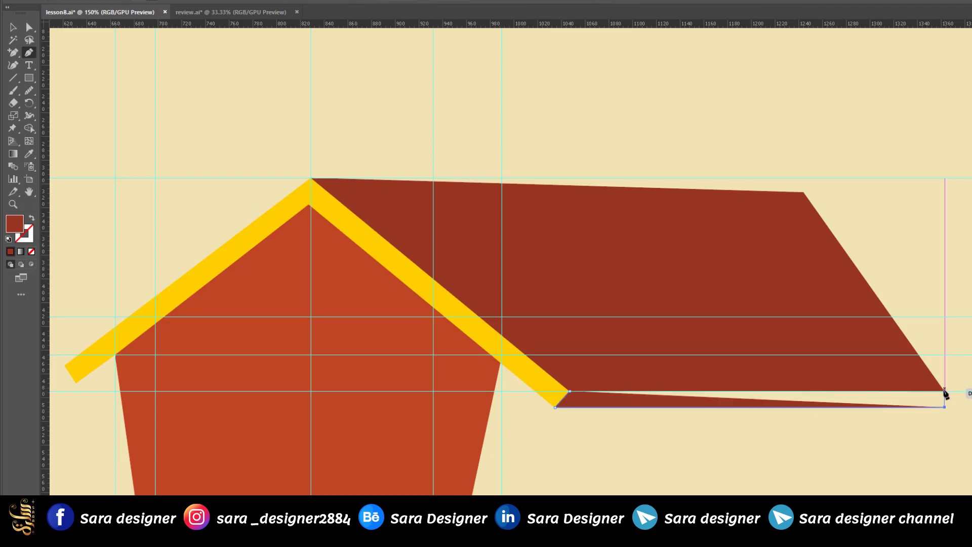
{"action": "left_click", "coordinate": [945, 391]}
{"action": "left_click", "coordinate": [569, 392]}
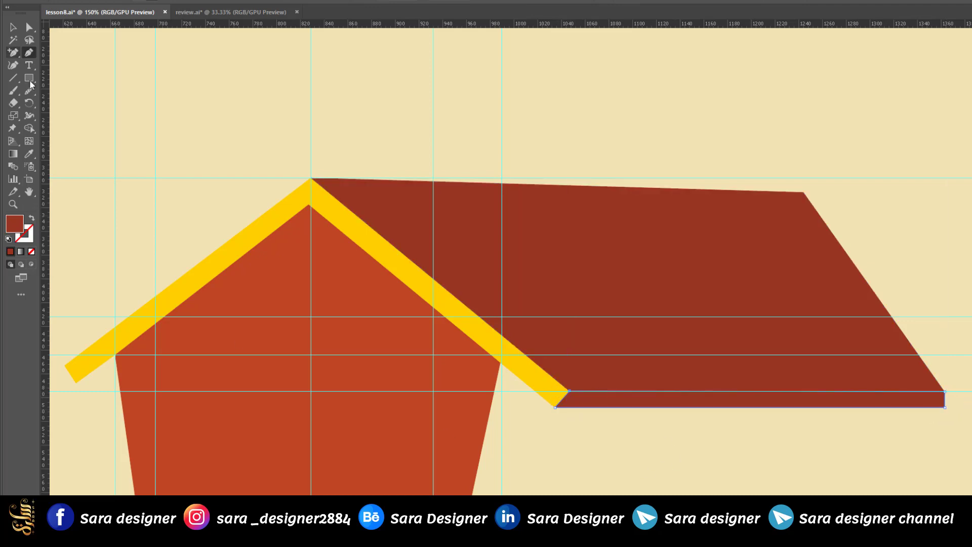
Fill the fascia strip under the side roof with the amber yellow palette swatch.
{"action": "left_click", "coordinate": [31, 155]}
{"action": "left_click_drag", "start_coordinate": [781, 437], "coordinate": [781, 398]}
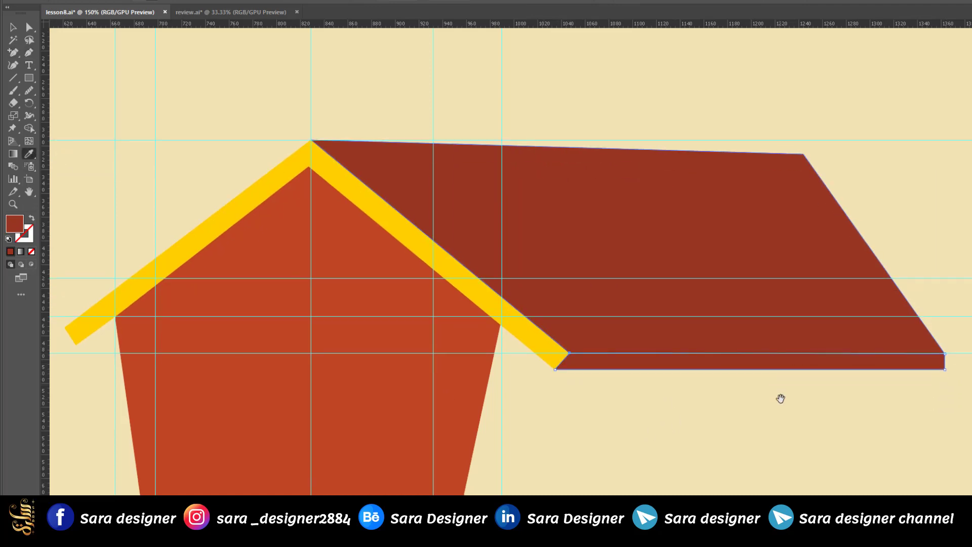
{"action": "scroll", "coordinate": [734, 395], "scroll_direction": "down", "scroll_amount": 5}
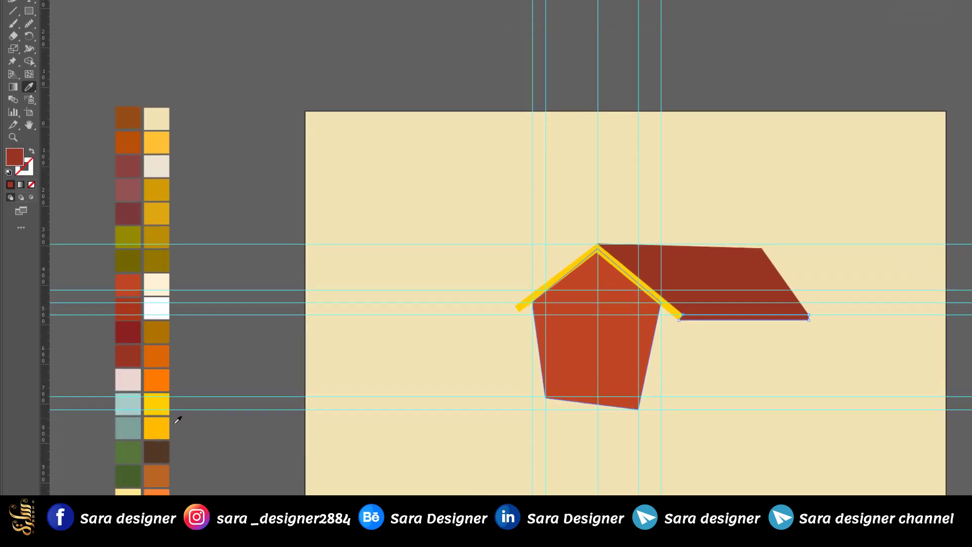
{"action": "left_click", "coordinate": [162, 427]}
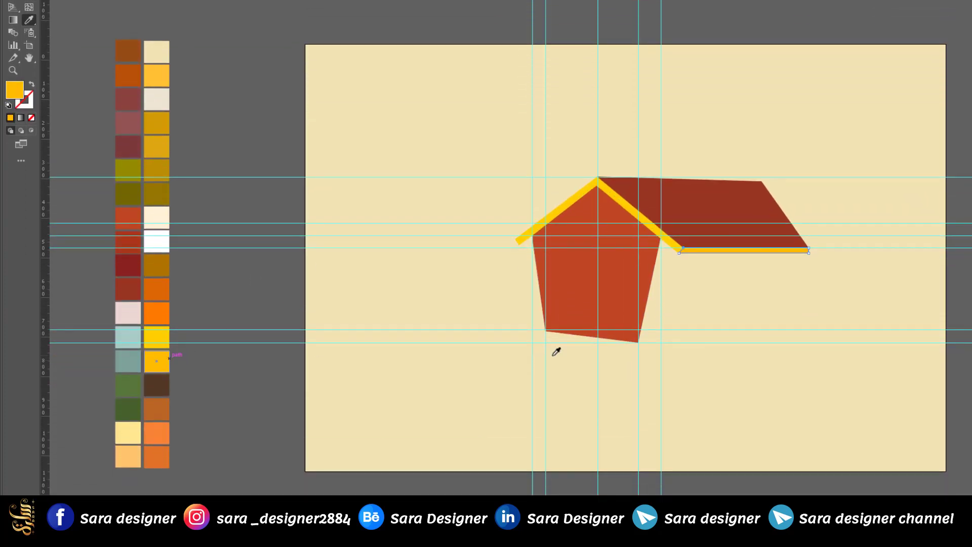
Draw a closed side wall with the Pen tool below the fascia strip, sharing the front wall's right edge and ending at the strip's right corner.
{"action": "scroll", "coordinate": [825, 336], "scroll_direction": "up", "scroll_amount": 3}
{"action": "scroll", "coordinate": [748, 226], "scroll_direction": "up", "scroll_amount": 2}
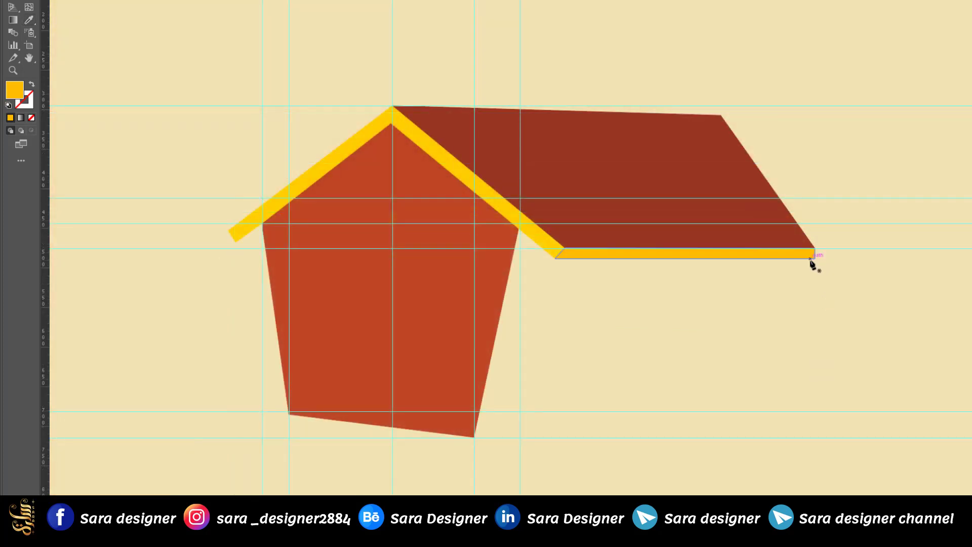
{"action": "left_click", "coordinate": [814, 259]}
{"action": "left_click", "coordinate": [556, 259]}
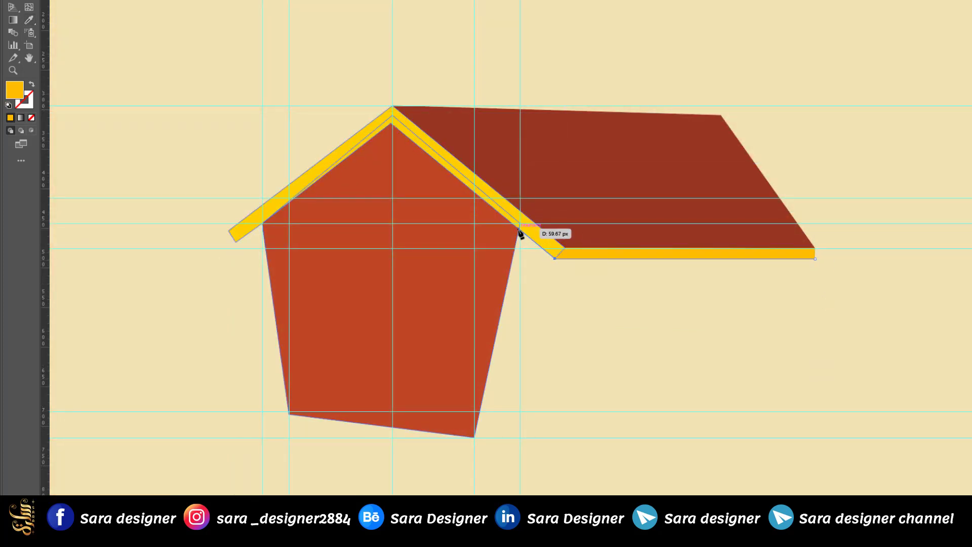
{"action": "left_click", "coordinate": [519, 225]}
{"action": "left_click", "coordinate": [475, 437]}
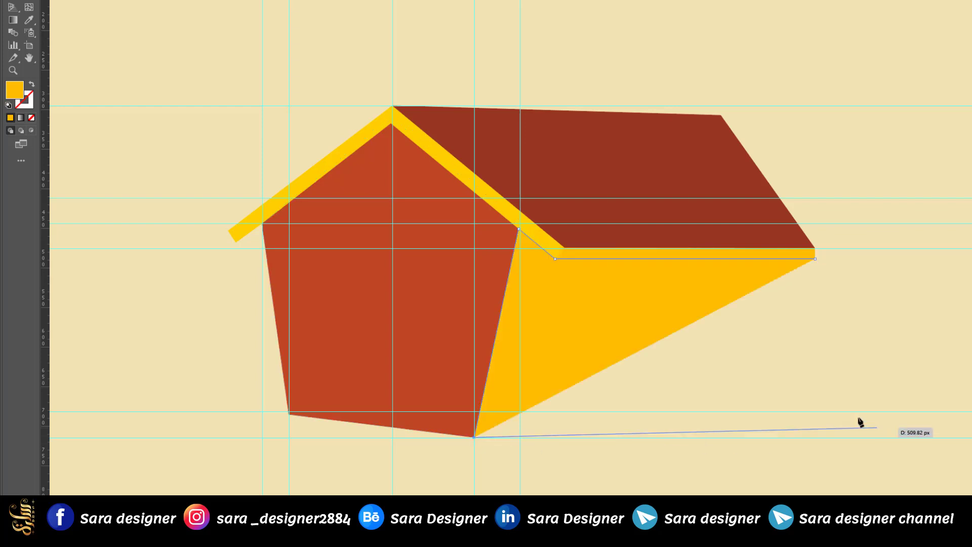
{"action": "left_click", "coordinate": [830, 422]}
{"action": "left_click", "coordinate": [815, 259]}
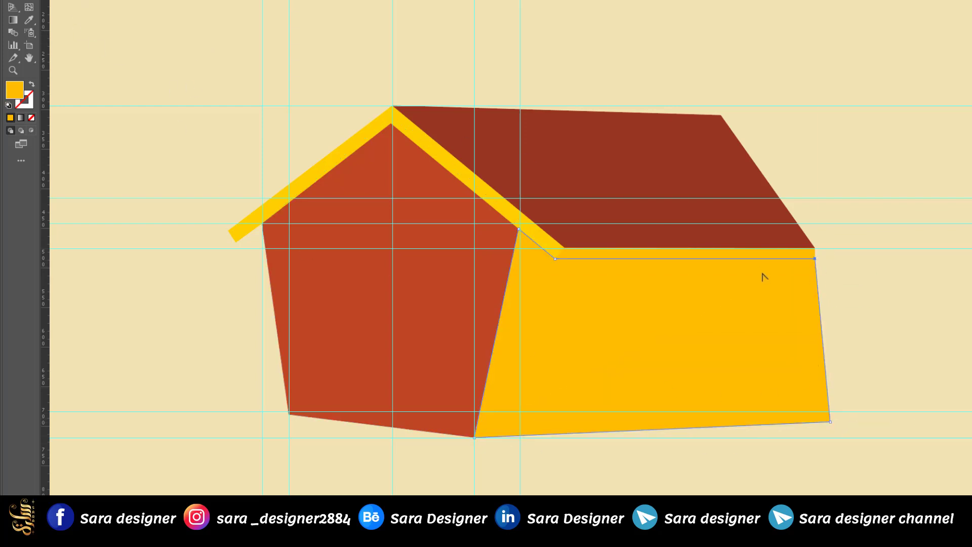
Fill the side wall with the deep red palette swatch directly below the front wall's orange-red using the Eyedropper.
{"action": "scroll", "coordinate": [765, 277], "scroll_direction": "down", "scroll_amount": 3}
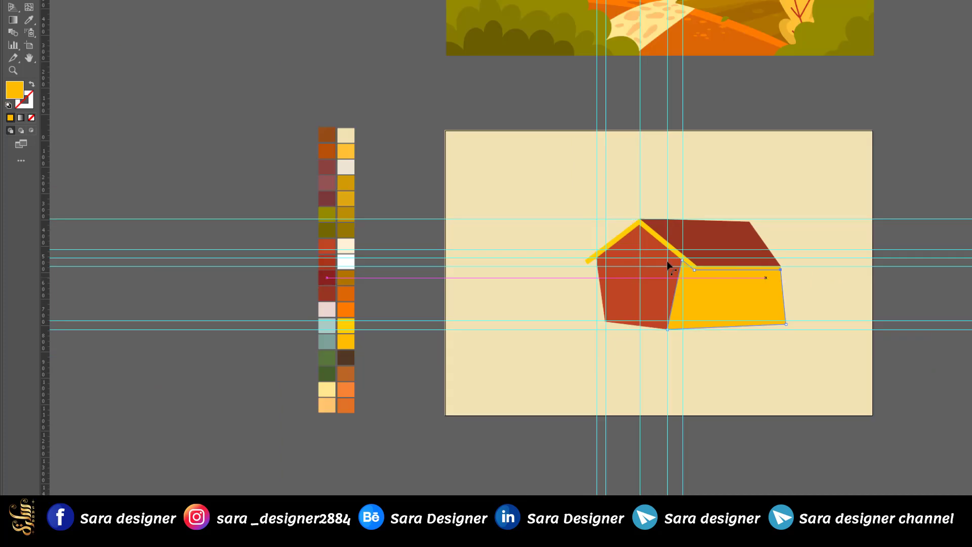
{"action": "left_click", "coordinate": [29, 20]}
{"action": "scroll", "coordinate": [327, 258], "scroll_direction": "up", "scroll_amount": 3}
{"action": "left_click", "coordinate": [339, 268]}
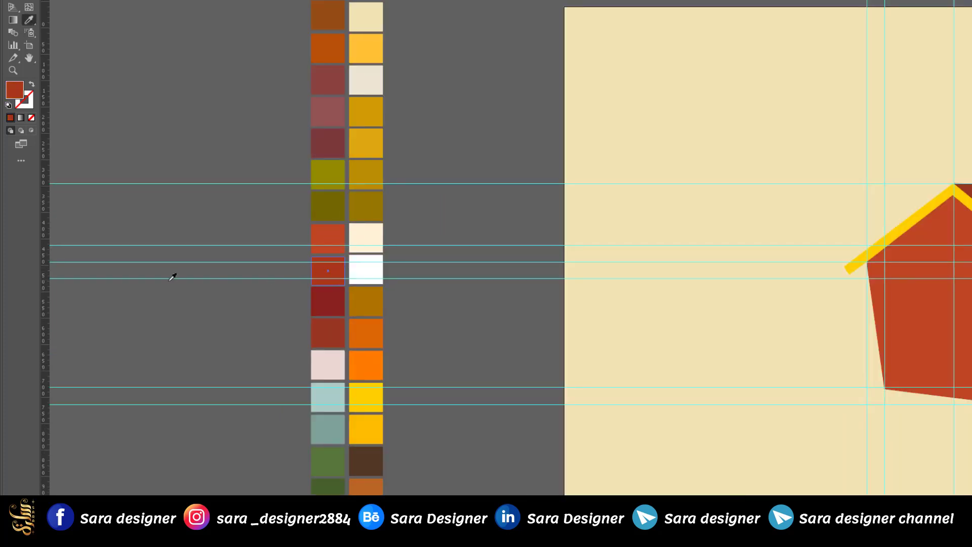
{"action": "scroll", "coordinate": [207, 296], "scroll_direction": "down", "scroll_amount": 3}
{"action": "scroll", "coordinate": [719, 267], "scroll_direction": "up", "scroll_amount": 3}
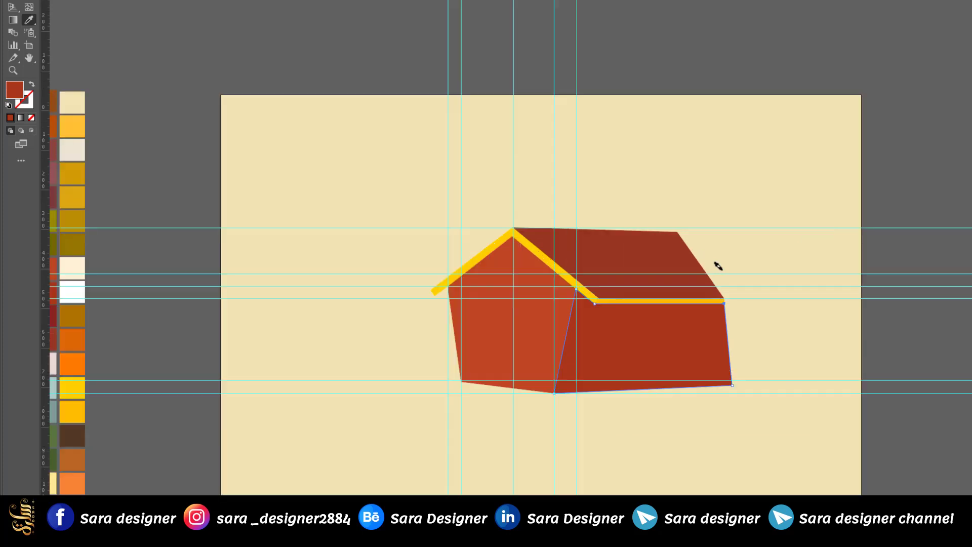
Move the side wall's lower-right corner inward so the wall's right edge slants like the front wall's right edge.
{"action": "key", "text": "v"}
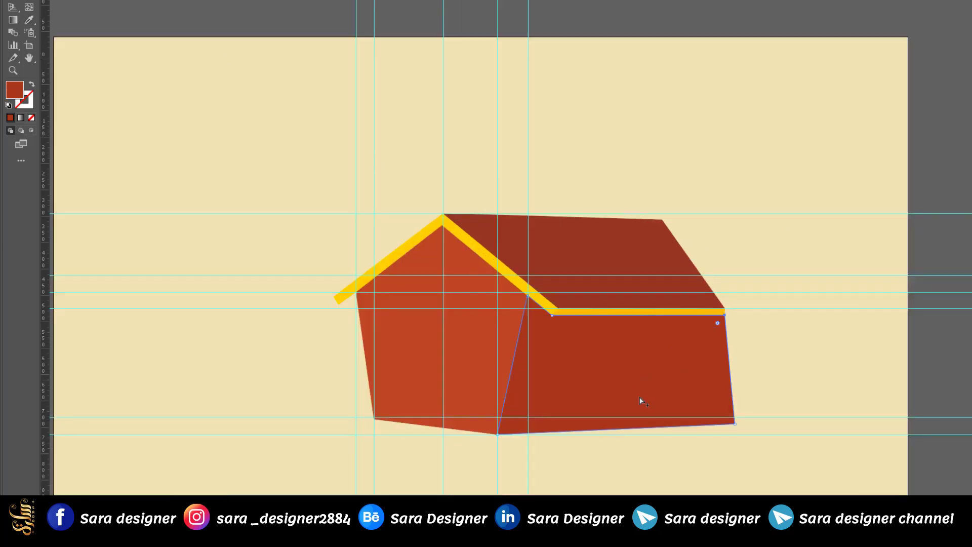
{"action": "scroll", "coordinate": [713, 434], "scroll_direction": "up", "scroll_amount": 3}
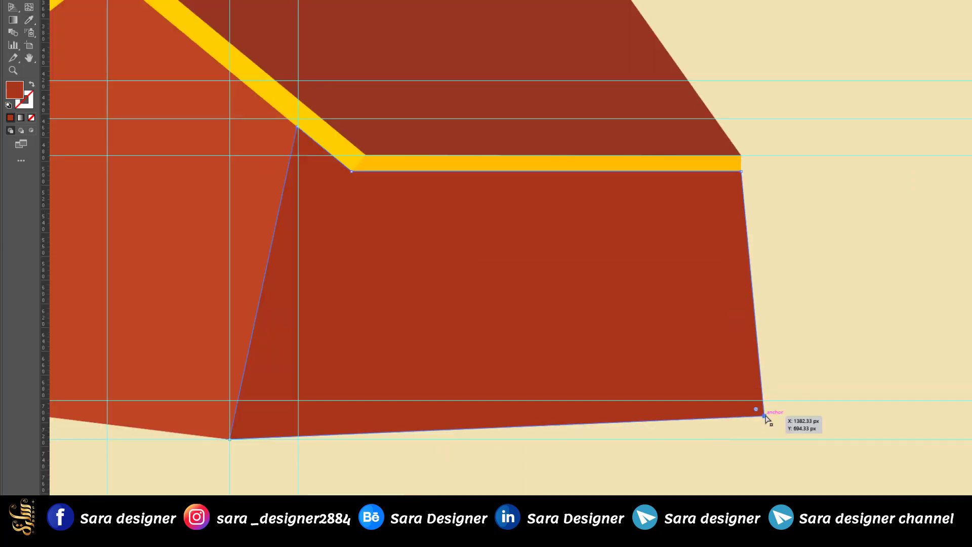
{"action": "left_click_drag", "start_coordinate": [765, 416], "coordinate": [716, 418]}
{"action": "scroll", "coordinate": [801, 473], "scroll_direction": "down", "scroll_amount": 4}
{"action": "scroll", "coordinate": [801, 473], "scroll_direction": "up", "scroll_amount": 3}
{"action": "scroll", "coordinate": [801, 473], "scroll_direction": "down", "scroll_amount": 3}
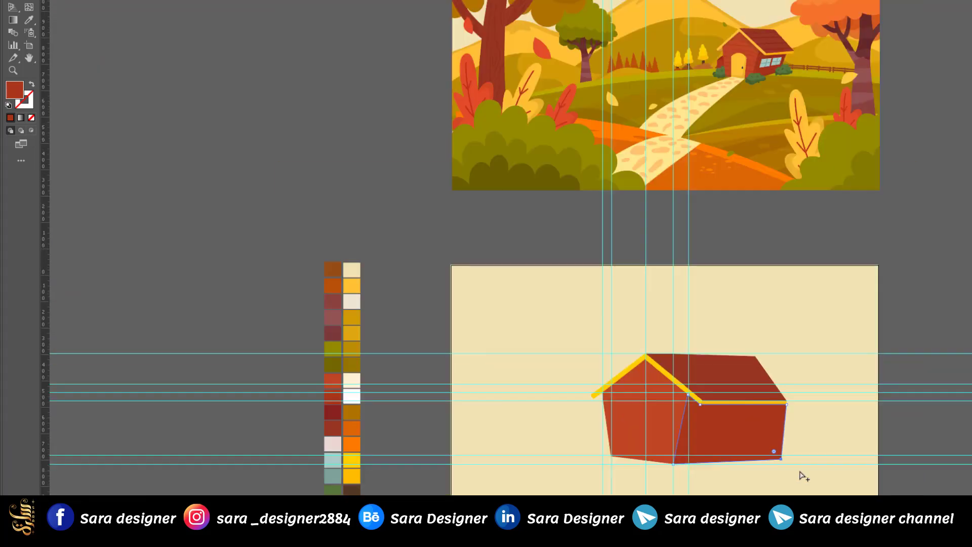
{"action": "scroll", "coordinate": [804, 476], "scroll_direction": "up", "scroll_amount": 3}
{"action": "left_click_drag", "start_coordinate": [746, 439], "coordinate": [728, 441]}
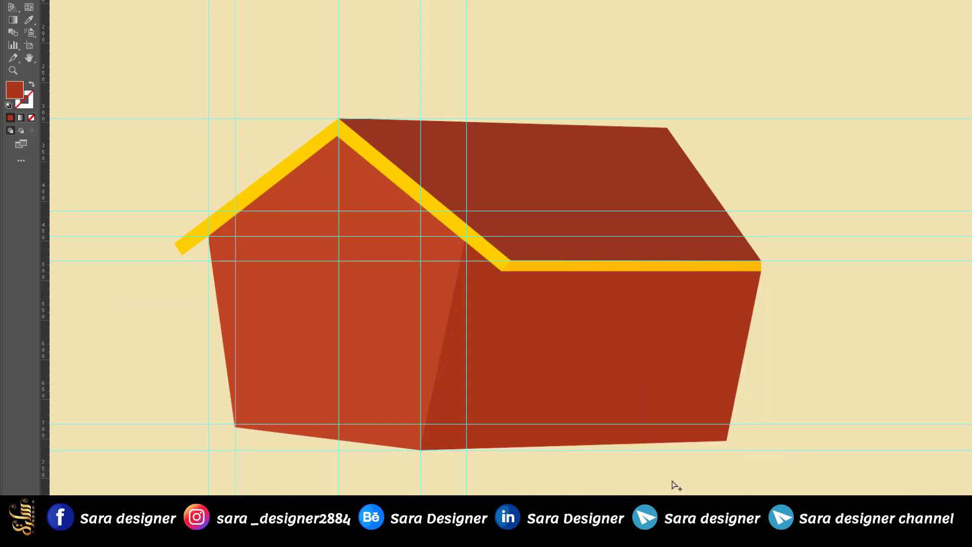
{"action": "scroll", "coordinate": [677, 485], "scroll_direction": "down", "scroll_amount": 2}
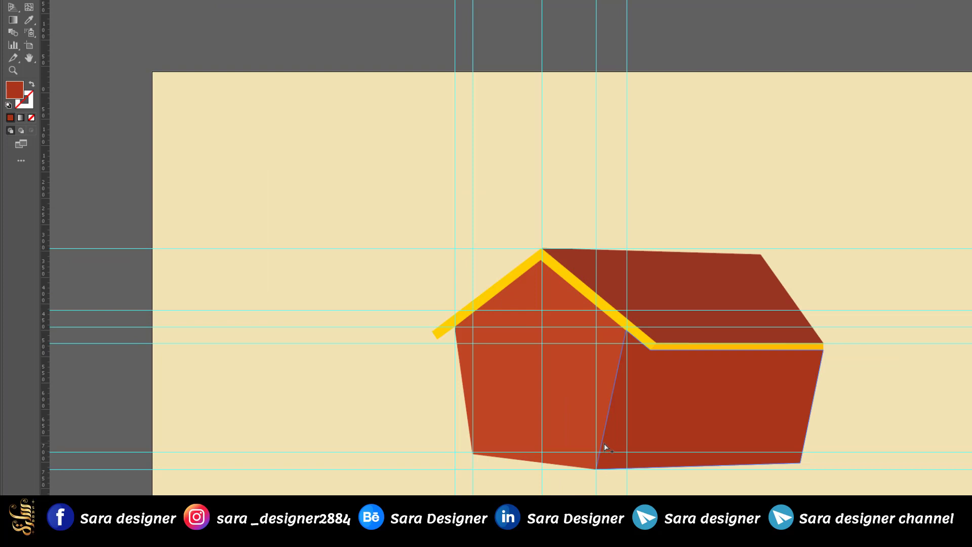
{"action": "left_click", "coordinate": [847, 381]}
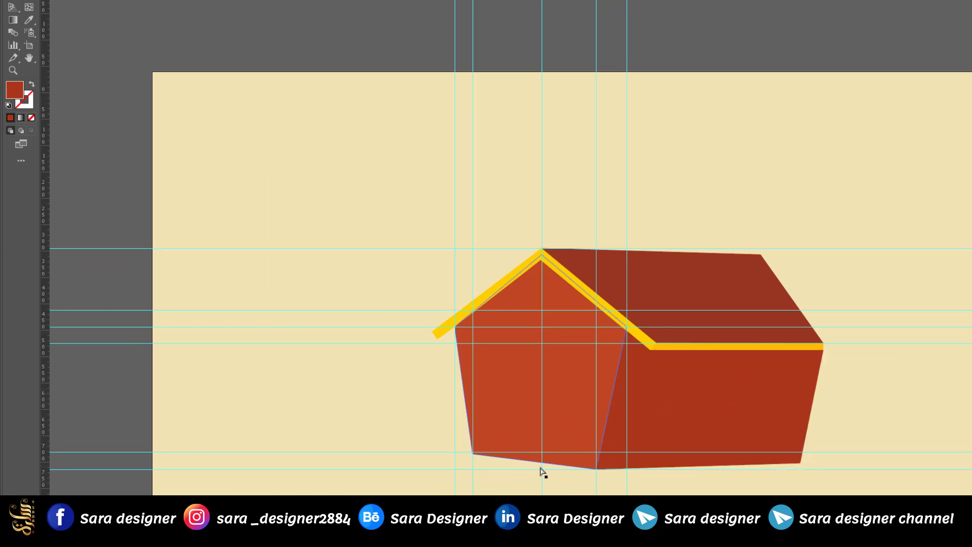
Place two vertical guides across the front wall, one on each side of the roof peak's guide, to mark the door's width.
{"action": "scroll", "coordinate": [512, 458], "scroll_direction": "up", "scroll_amount": 1}
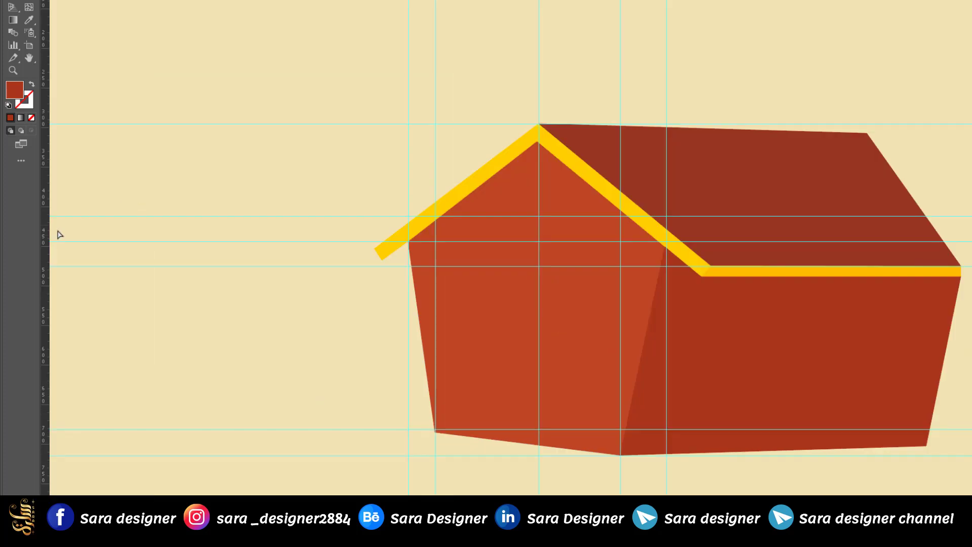
{"action": "left_click_drag", "start_coordinate": [46, 245], "coordinate": [491, 329]}
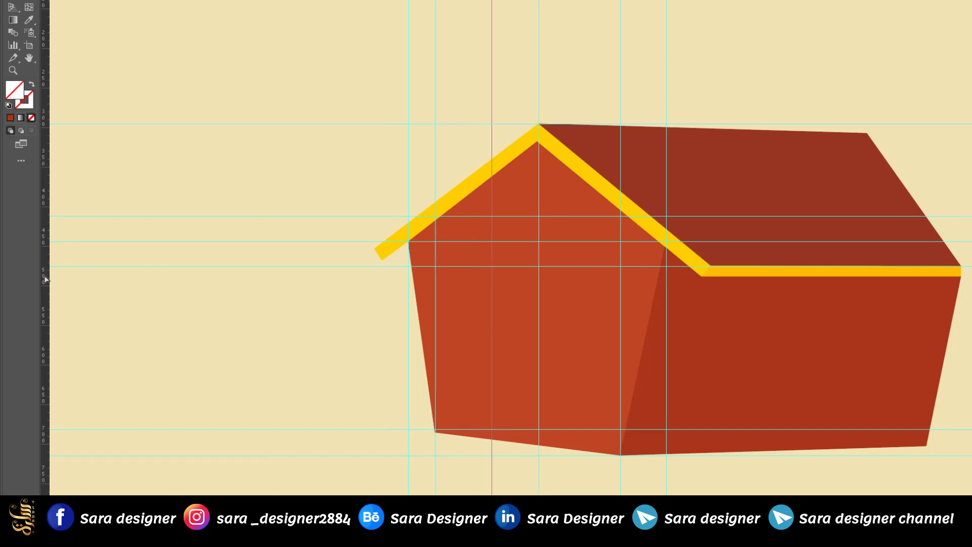
{"action": "left_click_drag", "start_coordinate": [46, 280], "coordinate": [490, 391]}
{"action": "left_click_drag", "start_coordinate": [563, 404], "coordinate": [568, 404]}
{"action": "left_click_drag", "start_coordinate": [569, 406], "coordinate": [566, 406]}
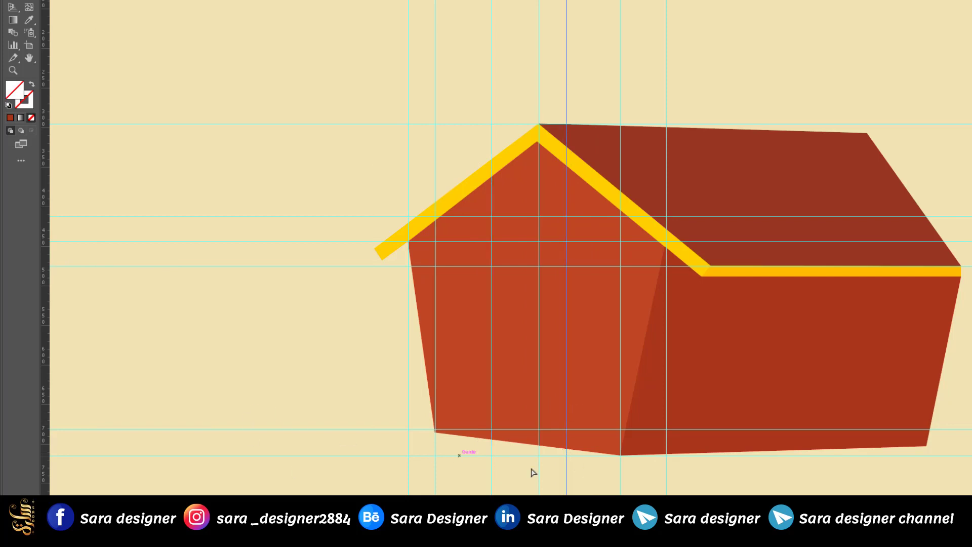
{"action": "left_click", "coordinate": [250, 334]}
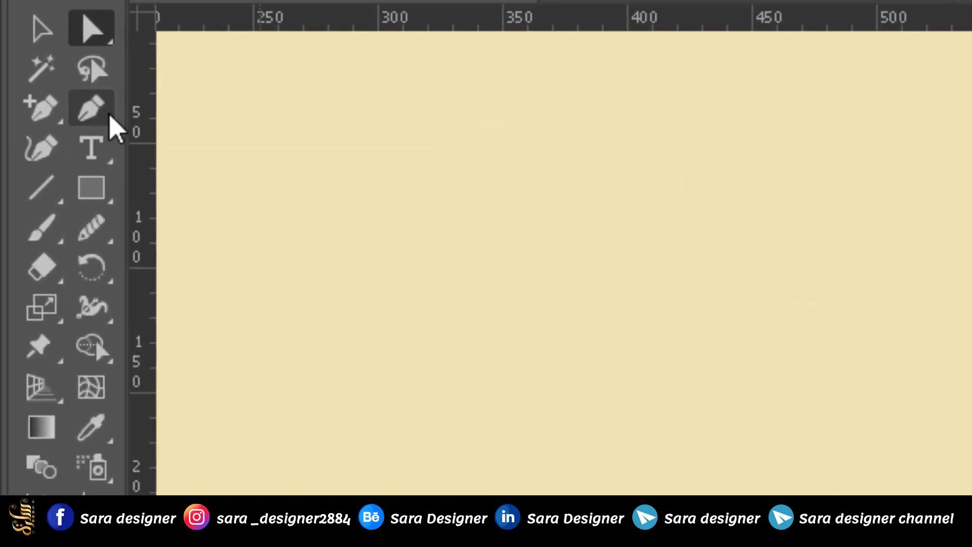
Draw a closed door with a curved arch top on the front wall's bottom edge between the two door guides.
{"action": "left_click", "coordinate": [108, 127]}
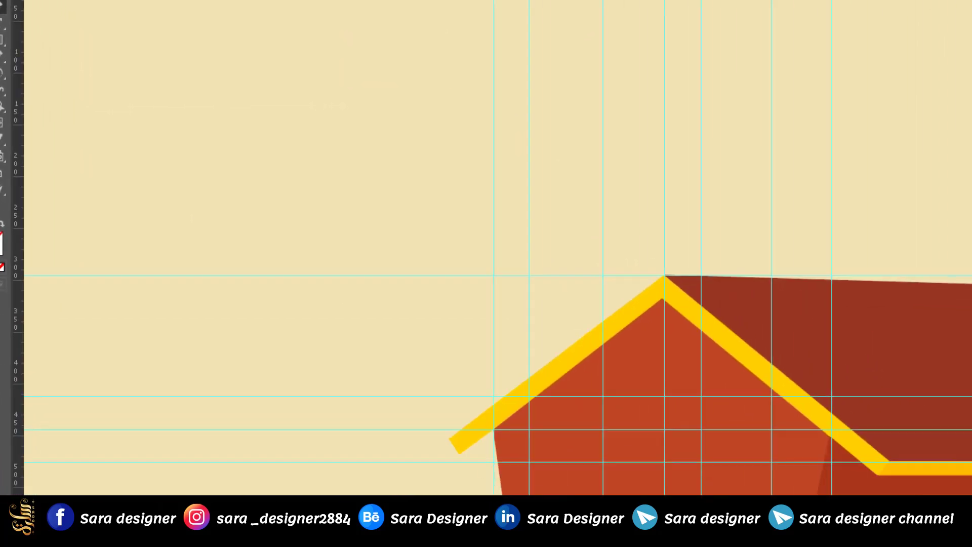
{"action": "left_click", "coordinate": [491, 489]}
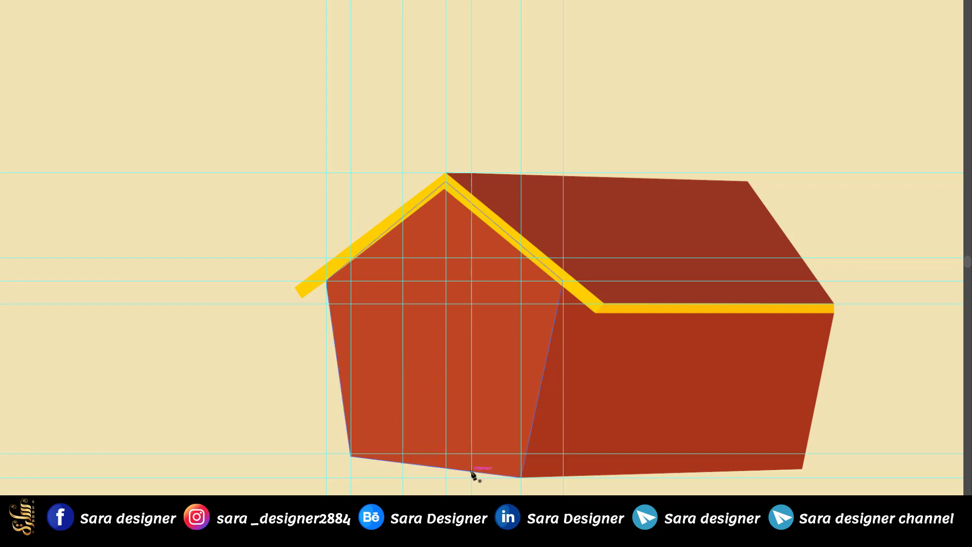
{"action": "left_click", "coordinate": [404, 463]}
{"action": "left_click", "coordinate": [403, 373]}
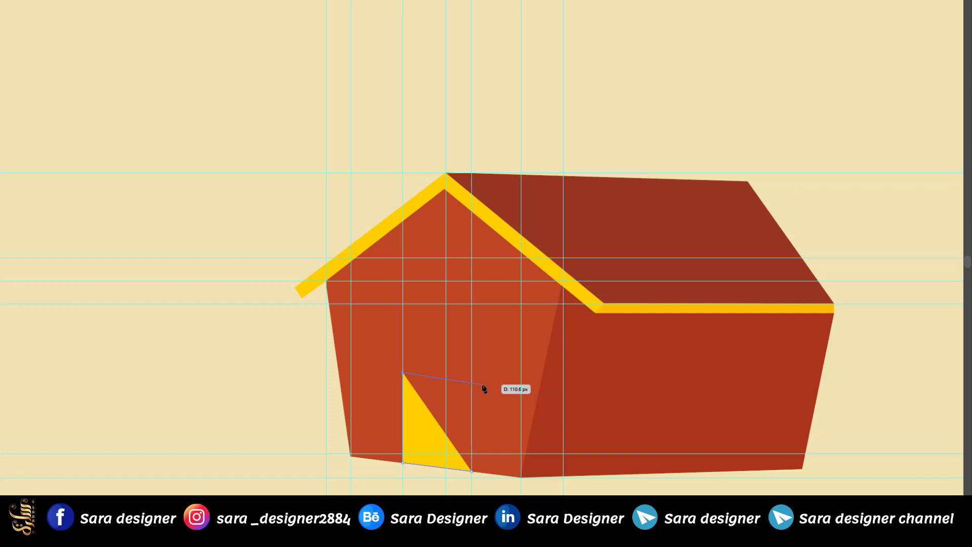
{"action": "left_click_drag", "start_coordinate": [482, 385], "coordinate": [524, 443]}
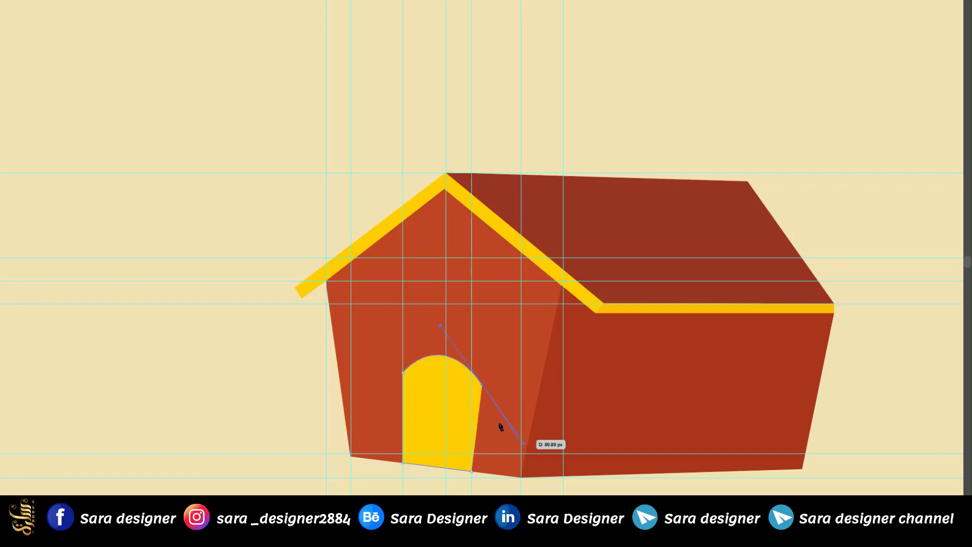
{"action": "left_click", "coordinate": [471, 471]}
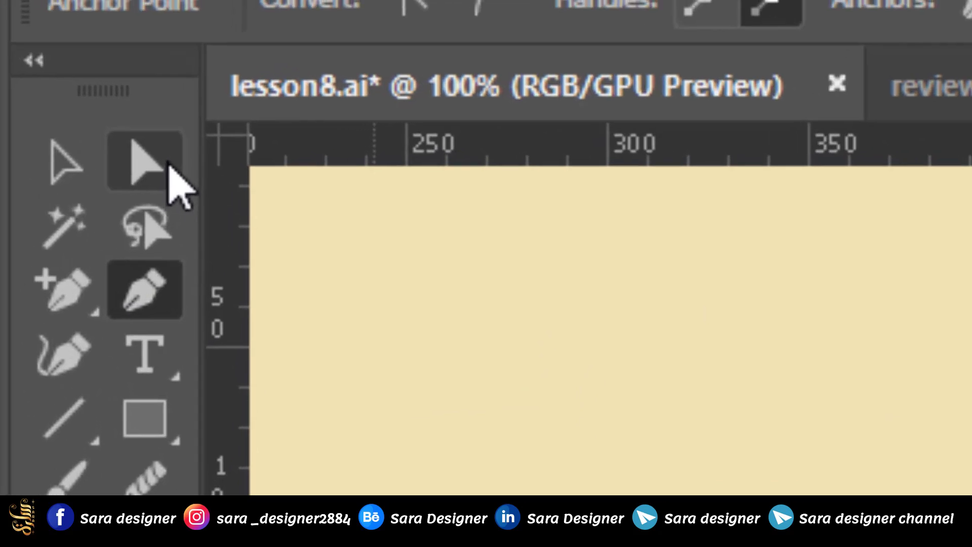
Round the two corners where the door's arch meets its straight sides slightly.
{"action": "left_click", "coordinate": [157, 168]}
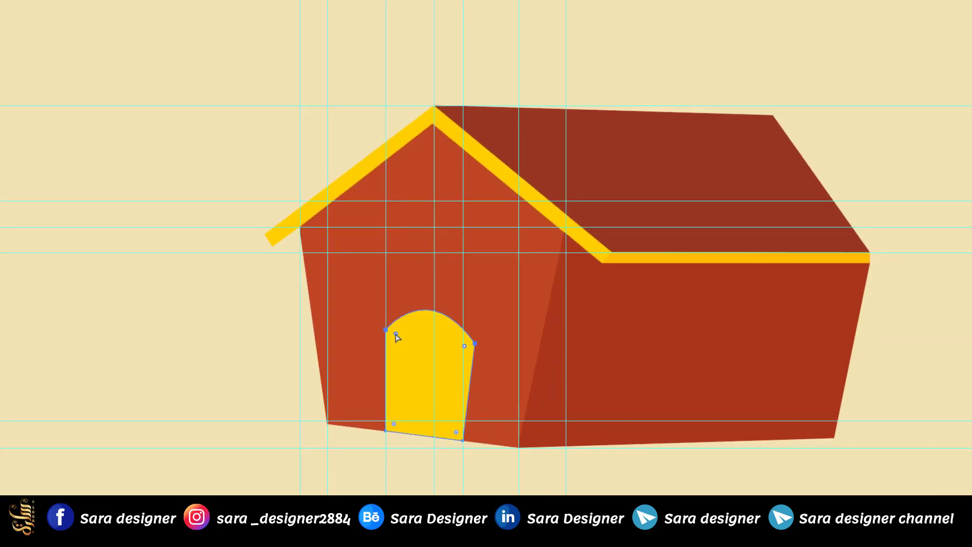
{"action": "left_click_drag", "start_coordinate": [397, 335], "coordinate": [402, 341]}
{"action": "left_click", "coordinate": [417, 474]}
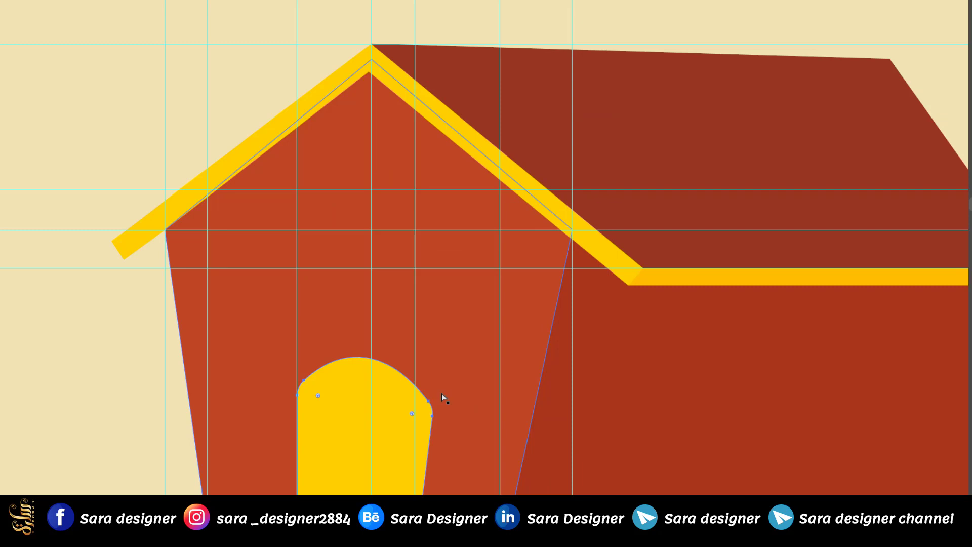
Select the four upper anchor points of the door and move the arch straight up to make the door taller.
{"action": "left_click", "coordinate": [433, 415]}
{"action": "scroll", "coordinate": [439, 411], "scroll_direction": "up", "scroll_amount": 1}
{"action": "left_click", "coordinate": [425, 394], "text": "shift"}
{"action": "left_click", "coordinate": [259, 368], "text": "shift"}
{"action": "left_click", "coordinate": [252, 389], "text": "shift"}
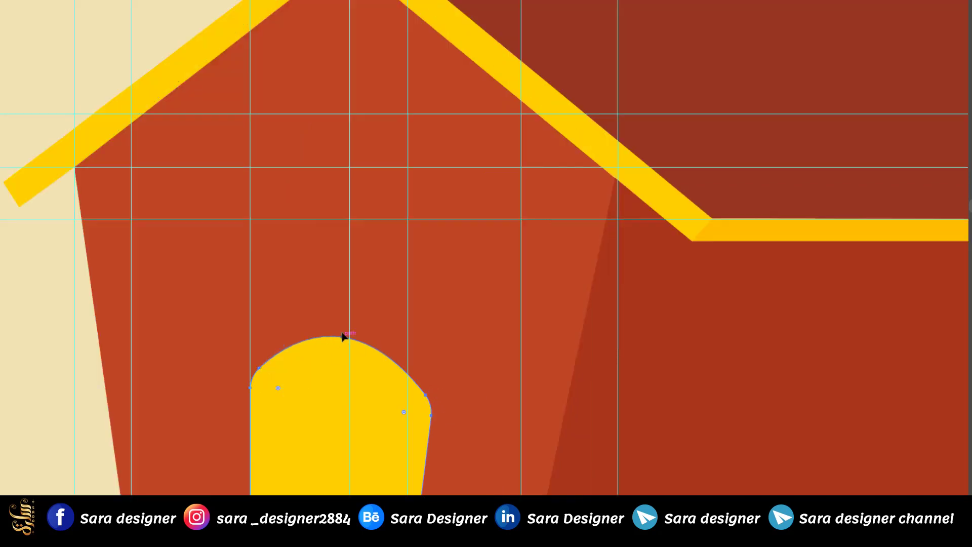
{"action": "left_click_drag", "start_coordinate": [343, 337], "coordinate": [344, 284]}
{"action": "scroll", "coordinate": [424, 381], "scroll_direction": "down", "scroll_amount": 1}
{"action": "scroll", "coordinate": [425, 369], "scroll_direction": "up", "scroll_amount": 3}
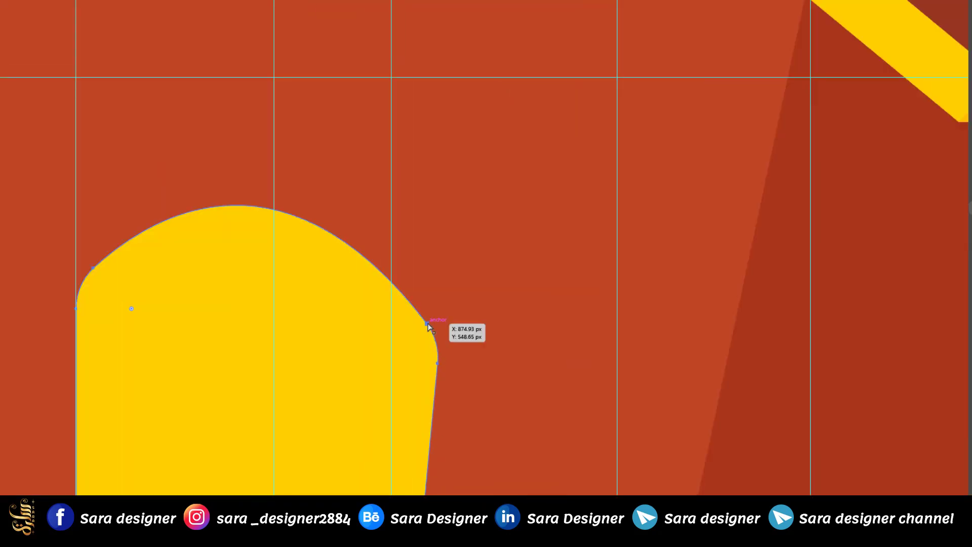
Nudge the anchor points at both shoulders of the door's arch inward to smooth its curve.
{"action": "left_click_drag", "start_coordinate": [425, 321], "coordinate": [422, 316]}
{"action": "left_click_drag", "start_coordinate": [94, 268], "coordinate": [105, 262]}
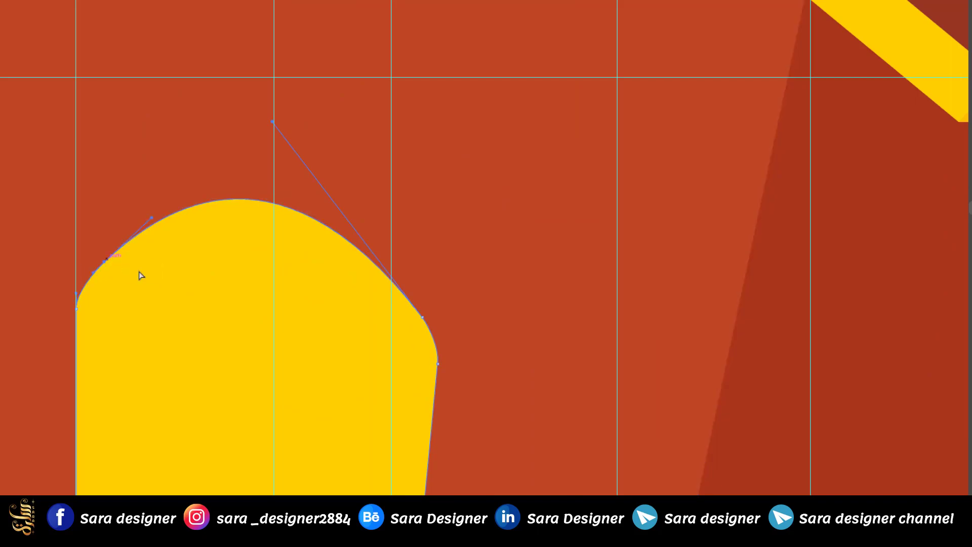
{"action": "left_click_drag", "start_coordinate": [422, 317], "coordinate": [414, 317]}
{"action": "left_click_drag", "start_coordinate": [436, 372], "coordinate": [436, 374]}
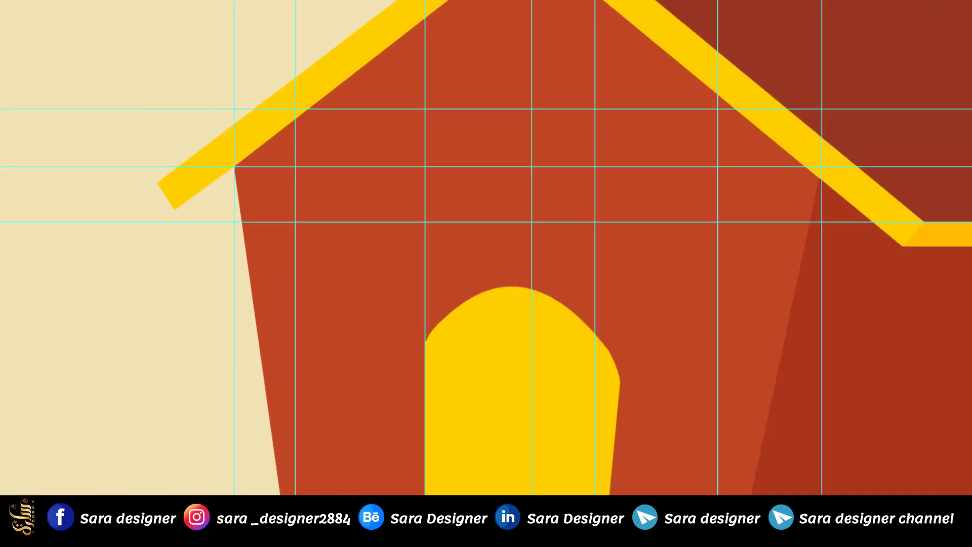
{"action": "left_click", "coordinate": [32, 282]}
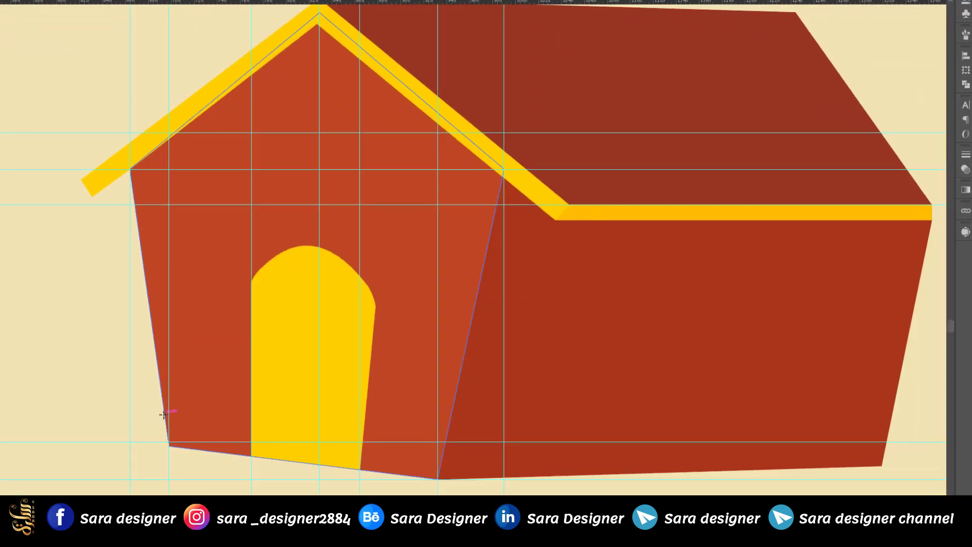
Draw a straight line about 229 px wide across the lower front wall, just above and parallel to its bottom edge.
{"action": "left_click_drag", "start_coordinate": [171, 427], "coordinate": [434, 461]}
{"action": "key", "text": "a"}
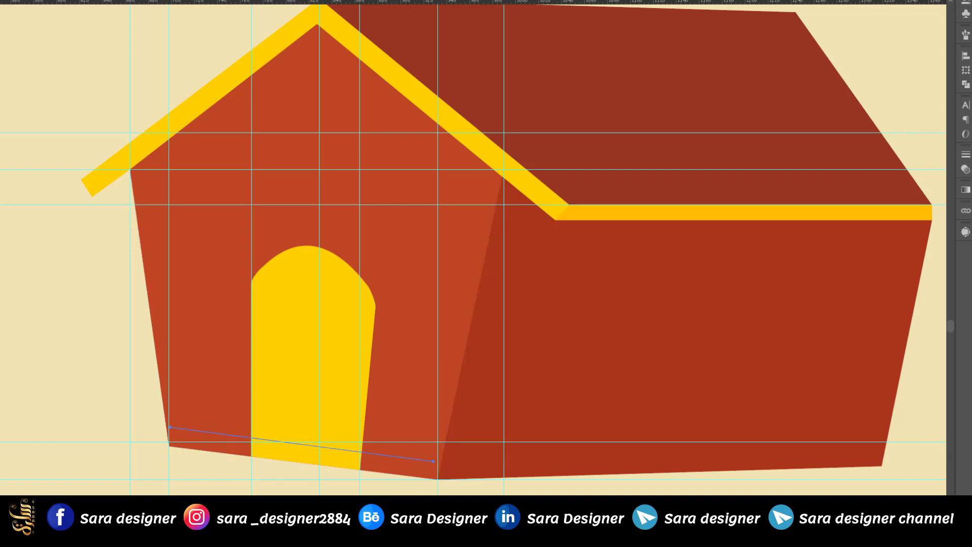
{"action": "scroll", "coordinate": [160, 351], "scroll_direction": "down", "scroll_amount": 5}
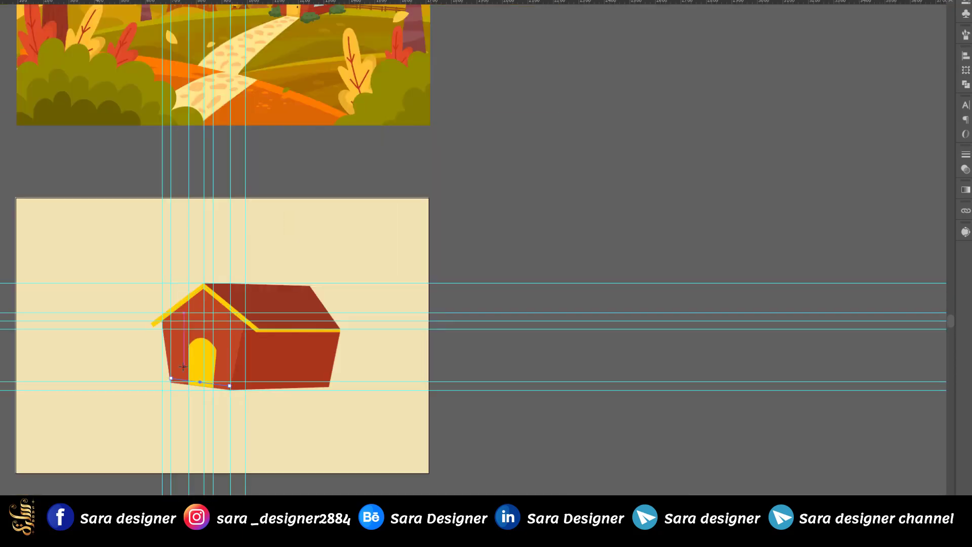
{"action": "scroll", "coordinate": [25, 345], "scroll_direction": "up", "scroll_amount": 2}
Give the line across the front wall a dark red stroke from the palette with a weight of 3 pt.
{"action": "left_click_drag", "start_coordinate": [53, 358], "coordinate": [288, 362]}
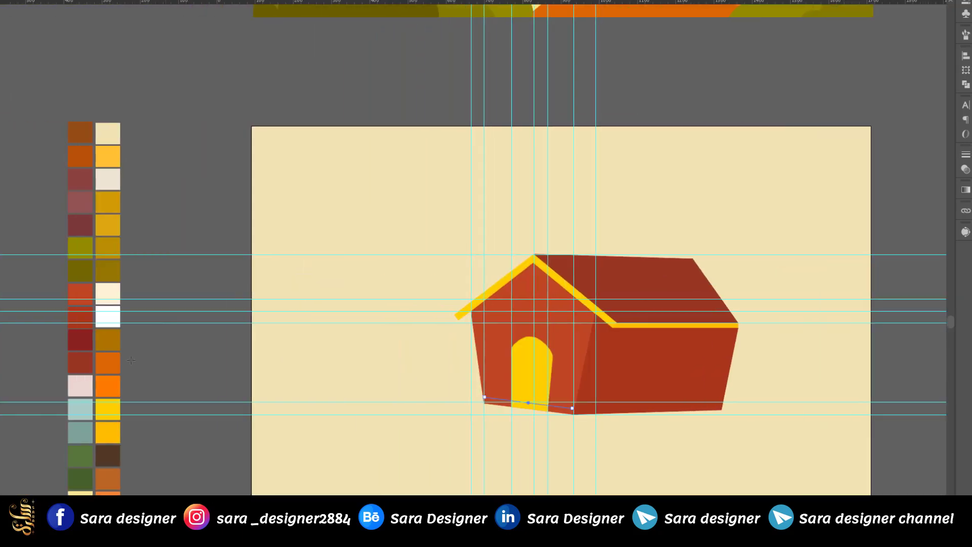
{"action": "left_click", "coordinate": [29, 103]}
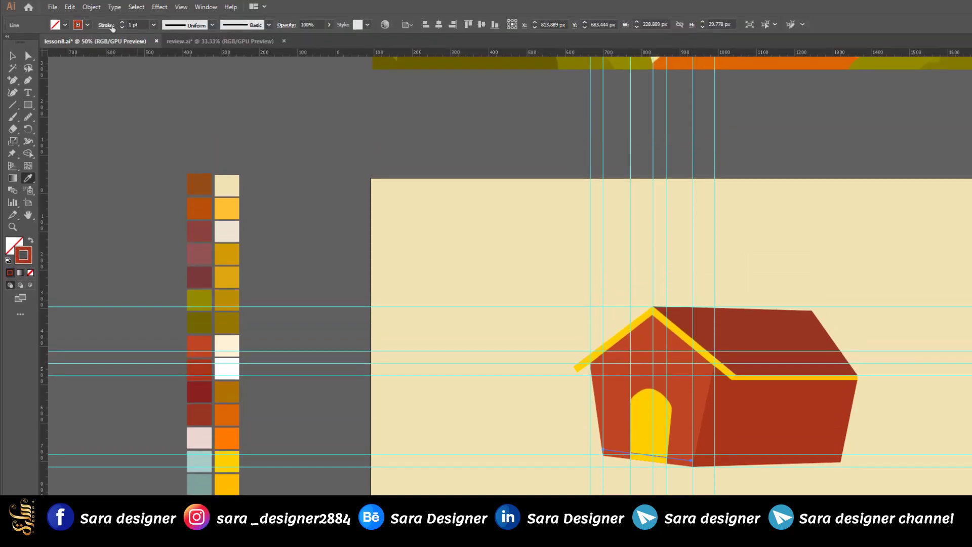
{"action": "left_click", "coordinate": [124, 23]}
{"action": "left_click", "coordinate": [123, 24]}
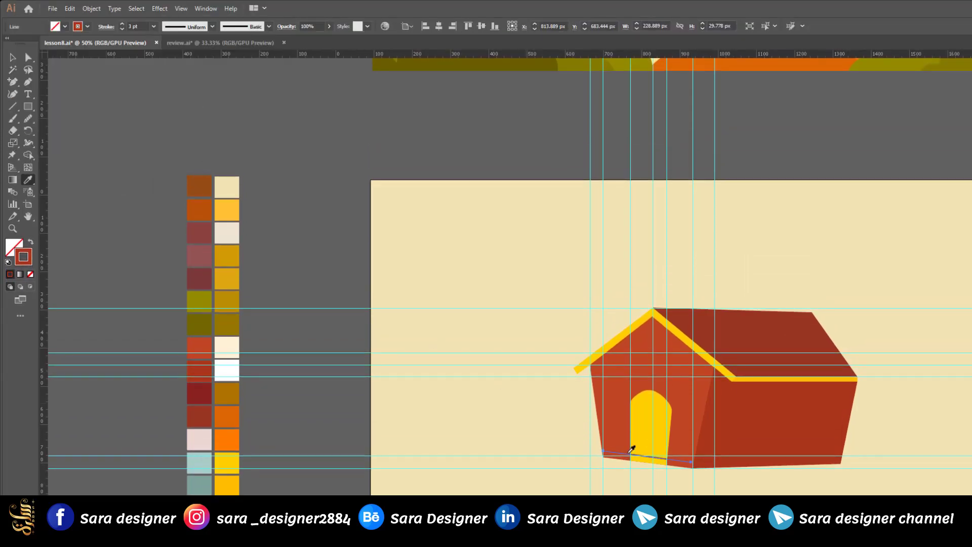
{"action": "scroll", "coordinate": [659, 469], "scroll_direction": "up", "scroll_amount": 5}
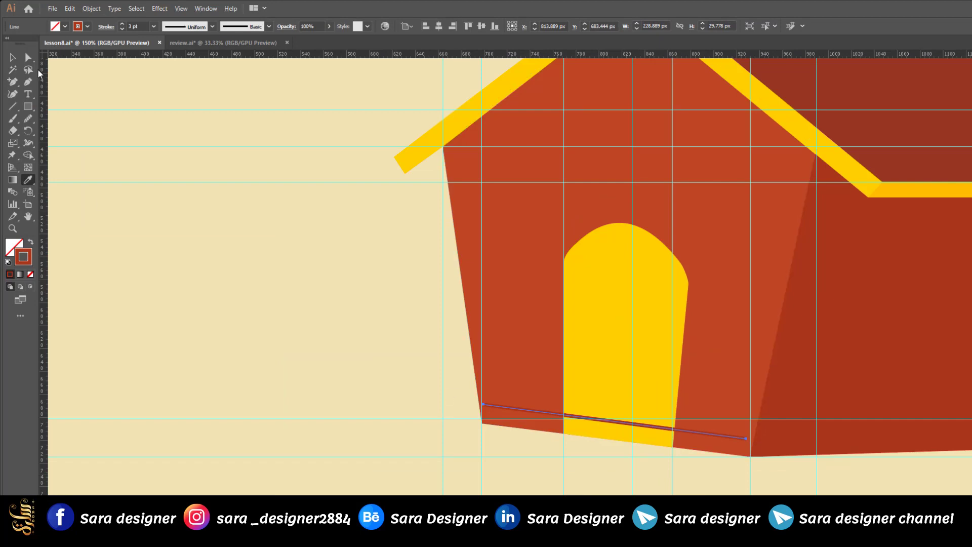
Bring the yellow door to the front so it covers the dark red line across the front wall.
{"action": "left_click", "coordinate": [11, 58]}
{"action": "left_click", "coordinate": [606, 488]}
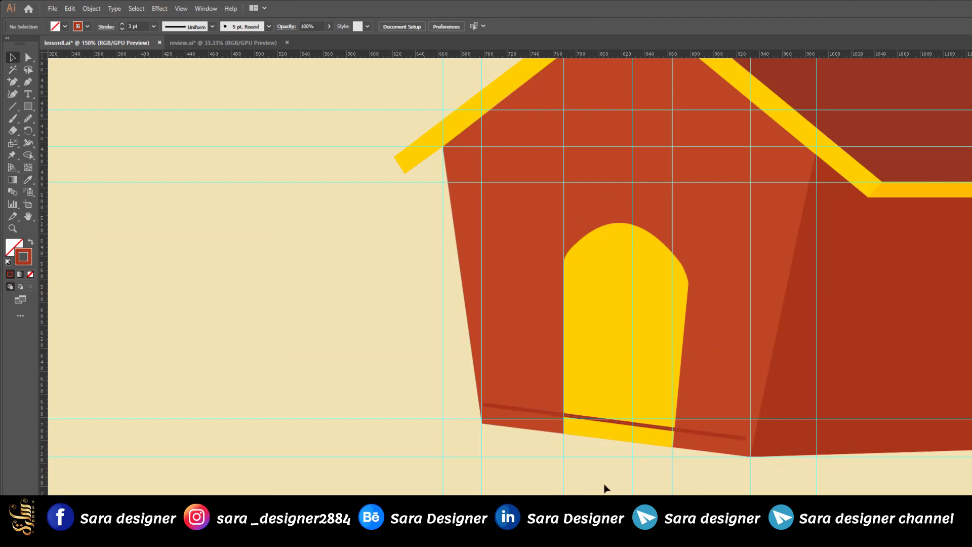
{"action": "left_click", "coordinate": [613, 391]}
{"action": "right_click", "coordinate": [613, 391]}
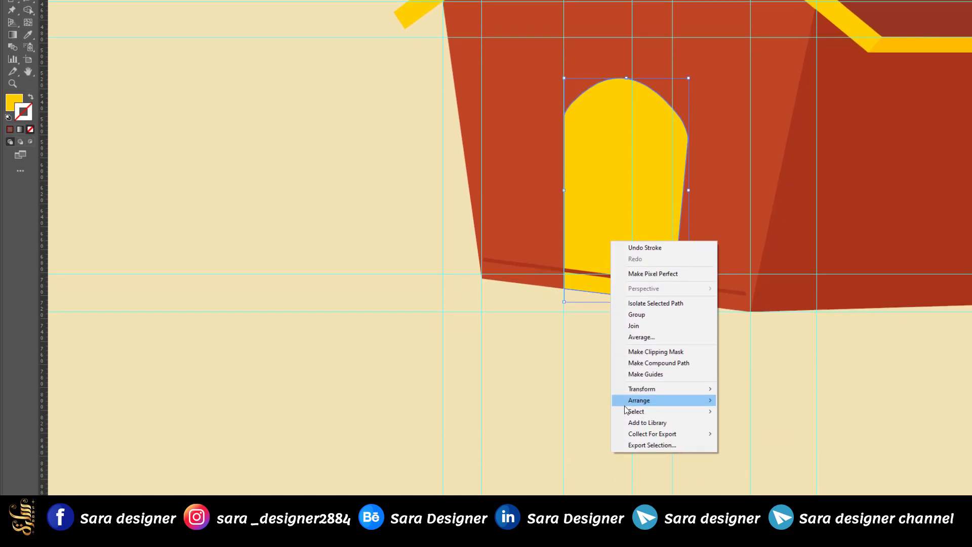
{"action": "mouse_move", "coordinate": [633, 400]}
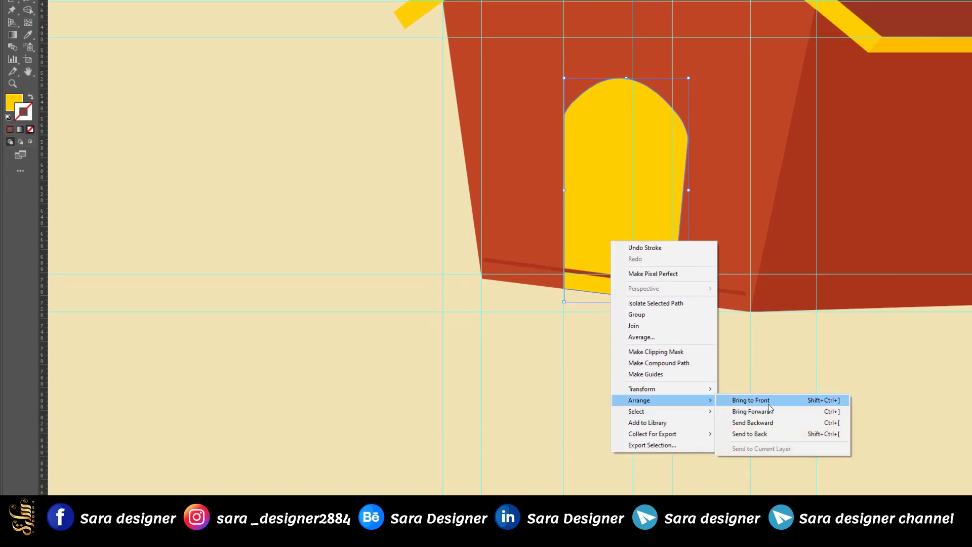
{"action": "left_click", "coordinate": [768, 401]}
Give the line across the front wall a round cap and a round join.
{"action": "left_click", "coordinate": [704, 376]}
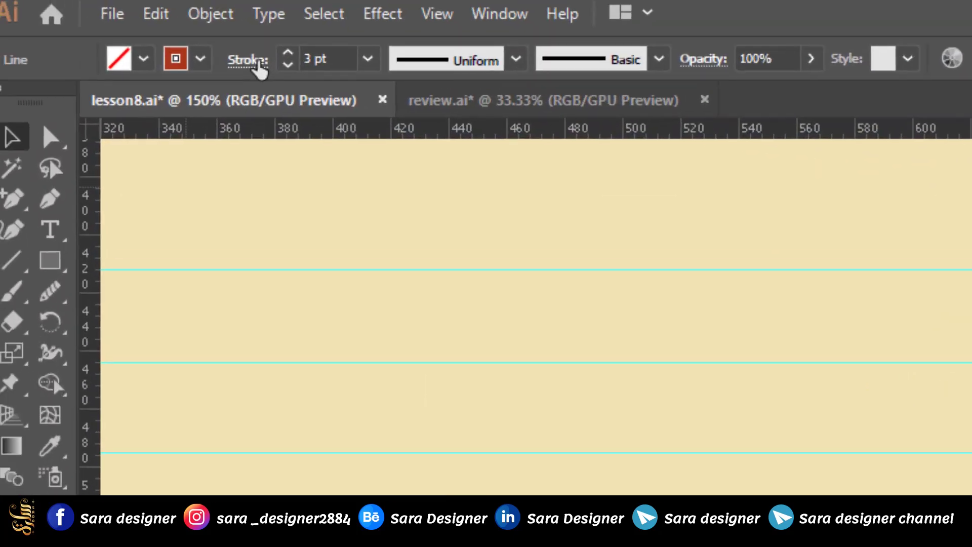
{"action": "left_click", "coordinate": [256, 63]}
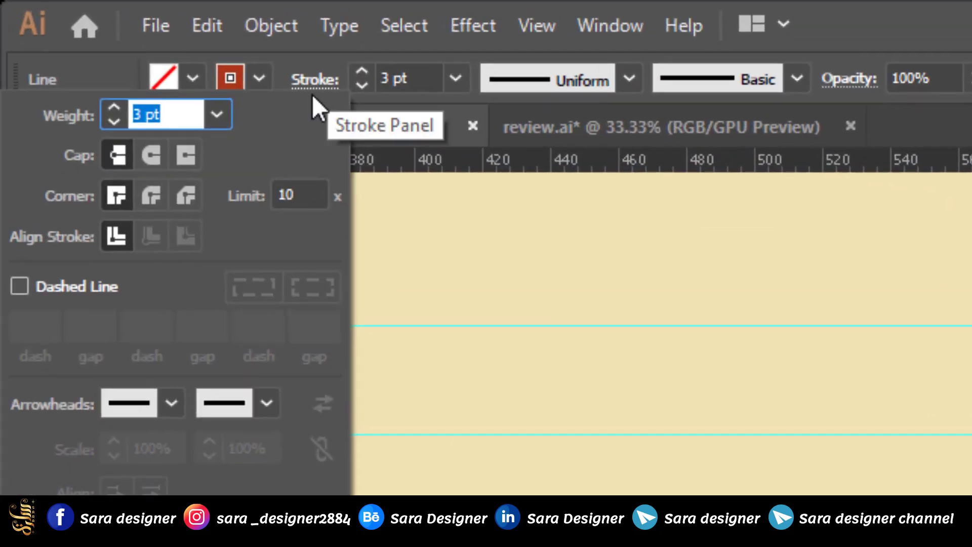
{"action": "left_click", "coordinate": [154, 151]}
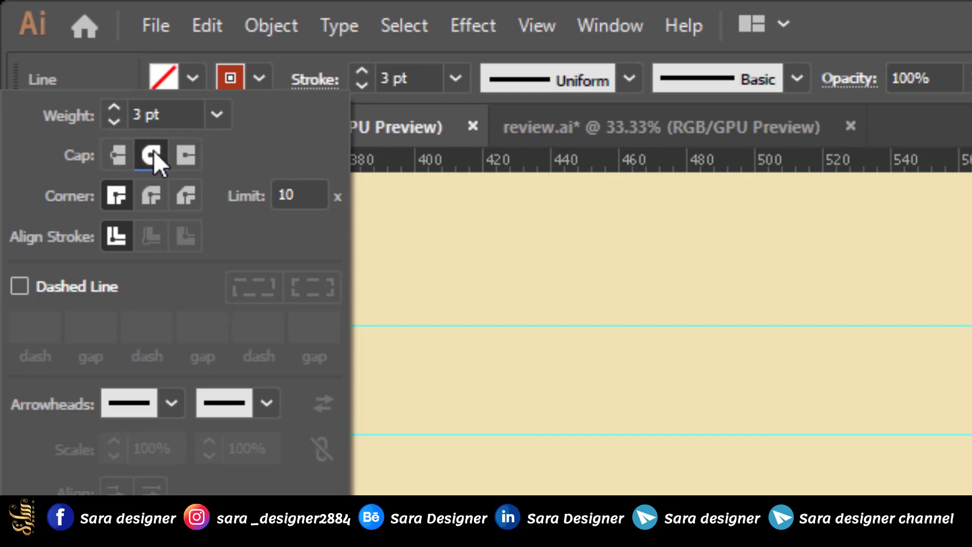
{"action": "left_click", "coordinate": [158, 197]}
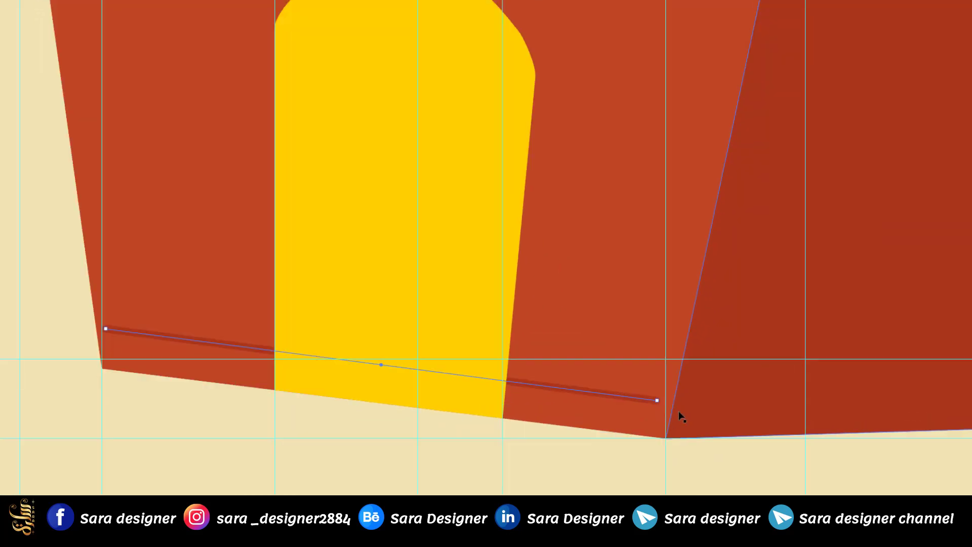
{"action": "scroll", "coordinate": [681, 416], "scroll_direction": "up", "scroll_amount": 3}
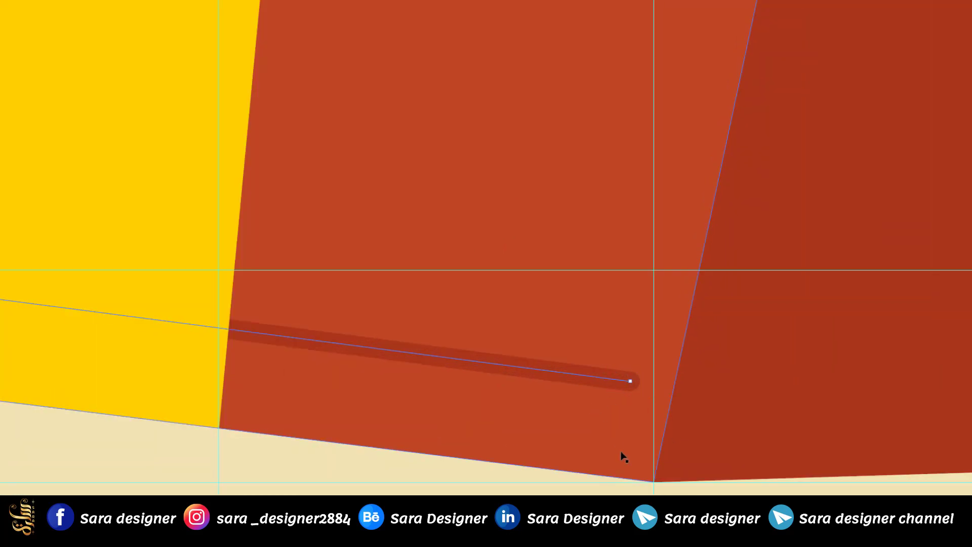
{"action": "scroll", "coordinate": [624, 457], "scroll_direction": "down", "scroll_amount": 4}
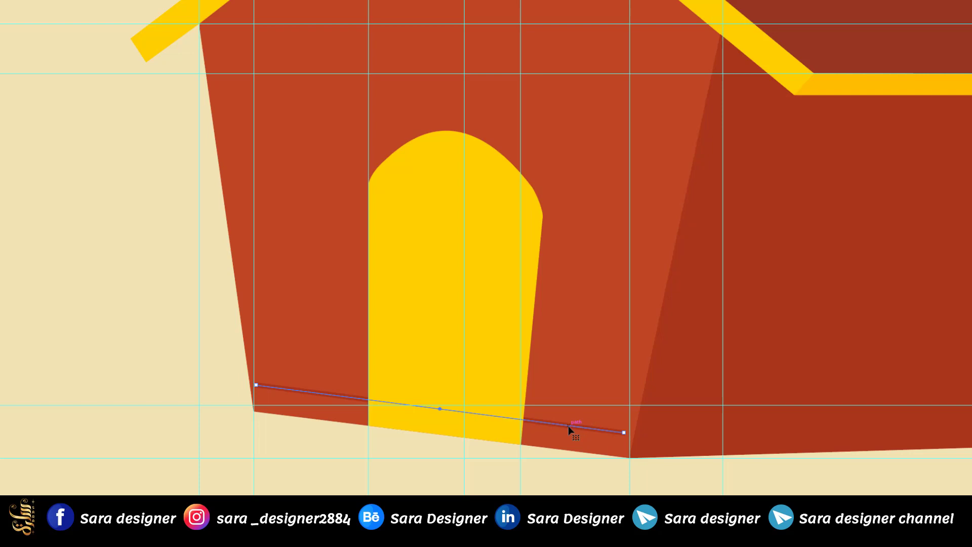
Duplicate the plank line upward three times across the lower front wall, keeping the copies parallel.
{"action": "key", "text": "ctrl+shift+a"}
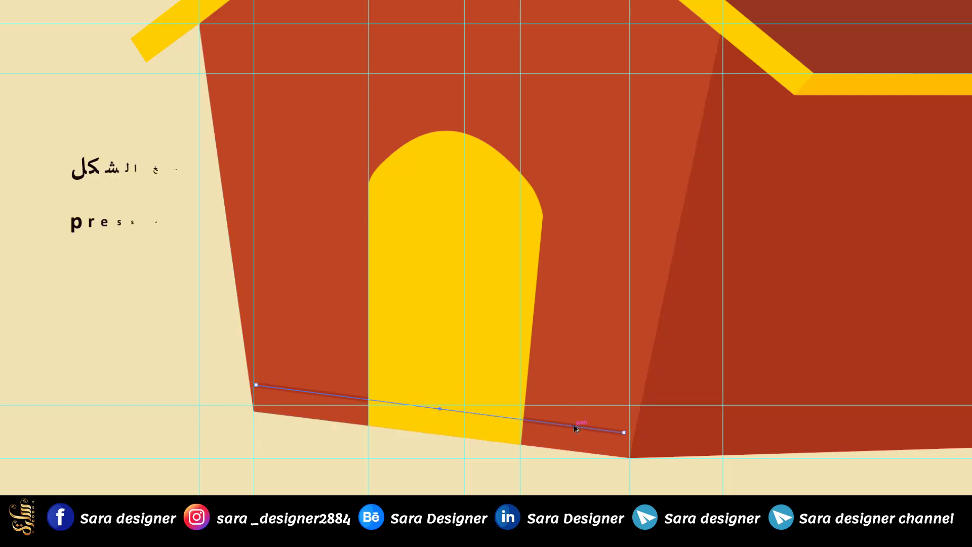
{"action": "left_click_drag", "start_coordinate": [574, 427], "coordinate": [568, 360]}
{"action": "left_click_drag", "start_coordinate": [583, 359], "coordinate": [585, 324]}
{"action": "left_click_drag", "start_coordinate": [351, 326], "coordinate": [461, 401]}
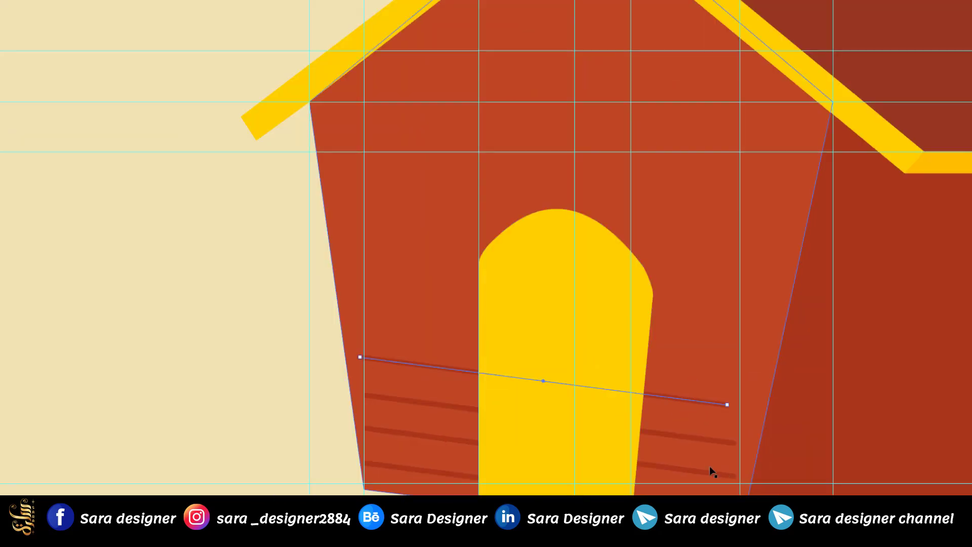
Continue duplicating the plank line up the front wall until the parallel lines reach the gable.
{"action": "left_click_drag", "start_coordinate": [692, 401], "coordinate": [664, 364]}
{"action": "scroll", "coordinate": [615, 449], "scroll_direction": "down", "scroll_amount": 2}
{"action": "scroll", "coordinate": [623, 328], "scroll_direction": "up", "scroll_amount": 2}
{"action": "left_click_drag", "start_coordinate": [671, 364], "coordinate": [684, 123]}
{"action": "key", "text": "Down"}
{"action": "key", "text": "Down"}
{"action": "key", "text": "Down"}
{"action": "key", "text": "Down"}
{"action": "key", "text": "Down"}
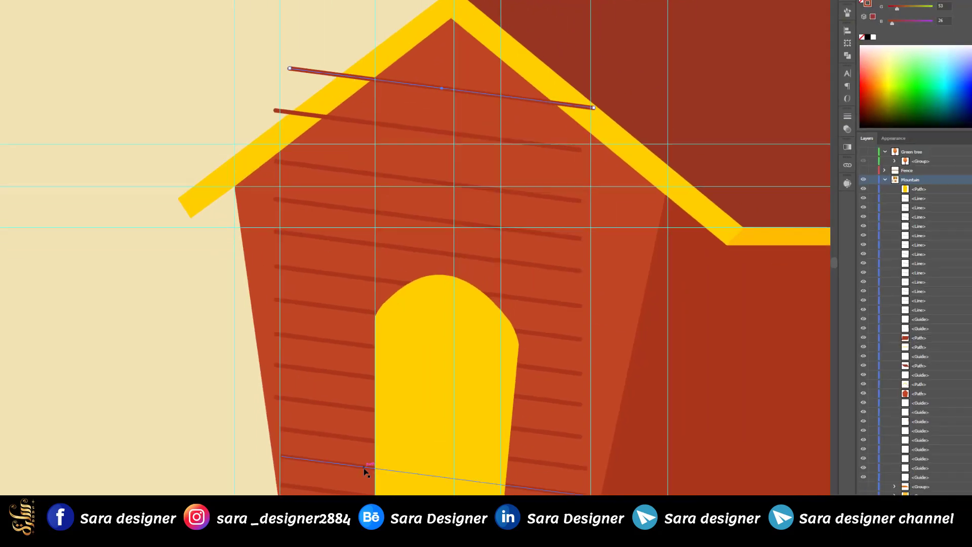
Shorten the third plank line from the bottom by pulling its right end in toward the door.
{"action": "left_click", "coordinate": [365, 472]}
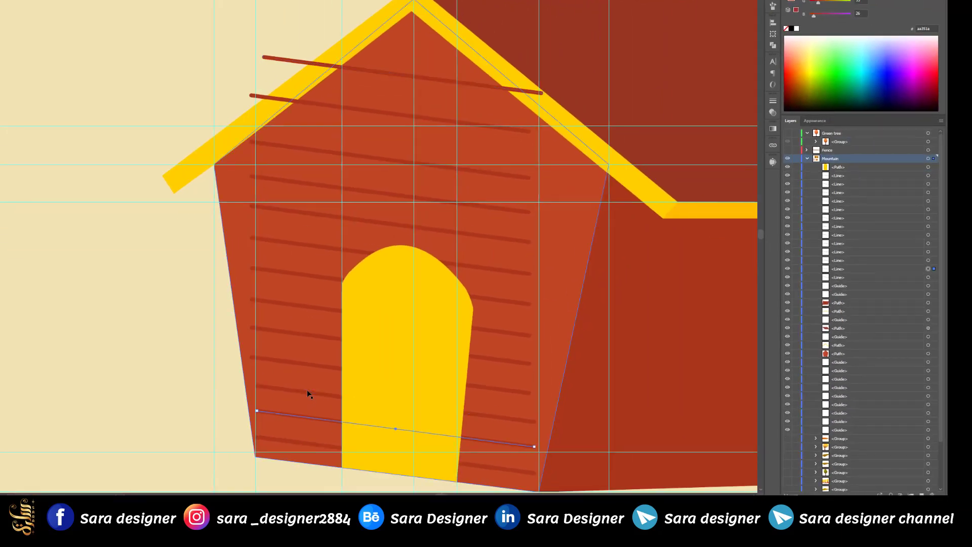
{"action": "left_click_drag", "start_coordinate": [307, 417], "coordinate": [302, 393]}
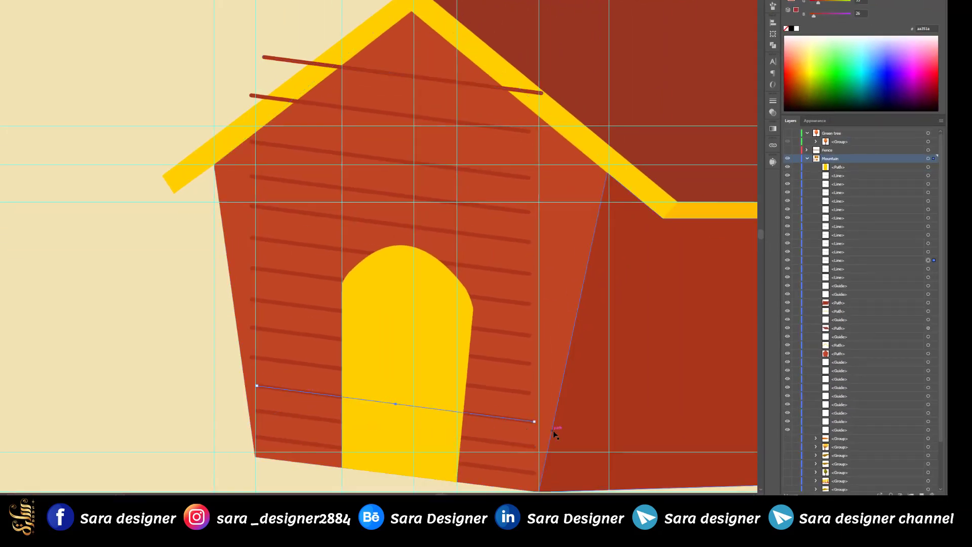
{"action": "scroll", "coordinate": [553, 432], "scroll_direction": "up", "scroll_amount": 2}
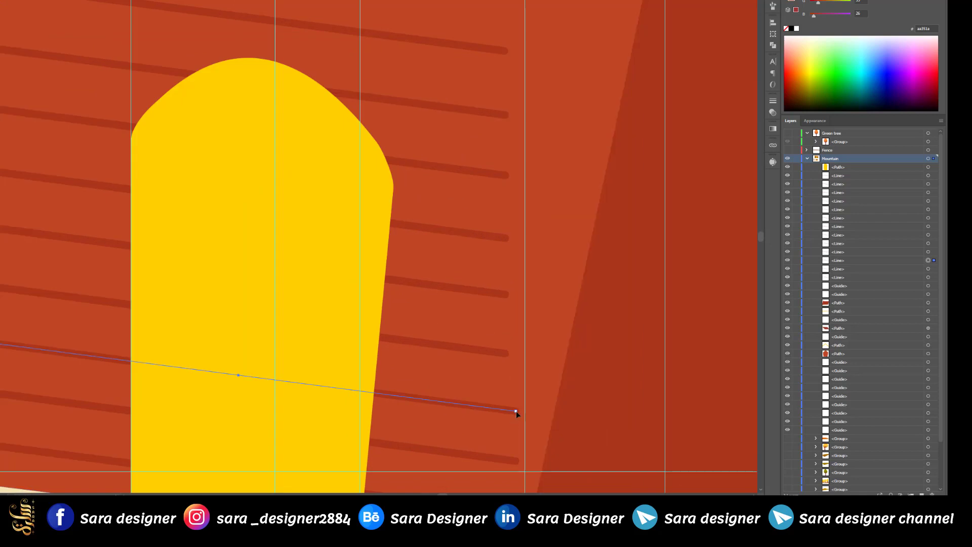
{"action": "left_click_drag", "start_coordinate": [516, 412], "coordinate": [455, 405]}
{"action": "scroll", "coordinate": [549, 427], "scroll_direction": "down", "scroll_amount": 2}
{"action": "scroll", "coordinate": [528, 433], "scroll_direction": "up", "scroll_amount": 2}
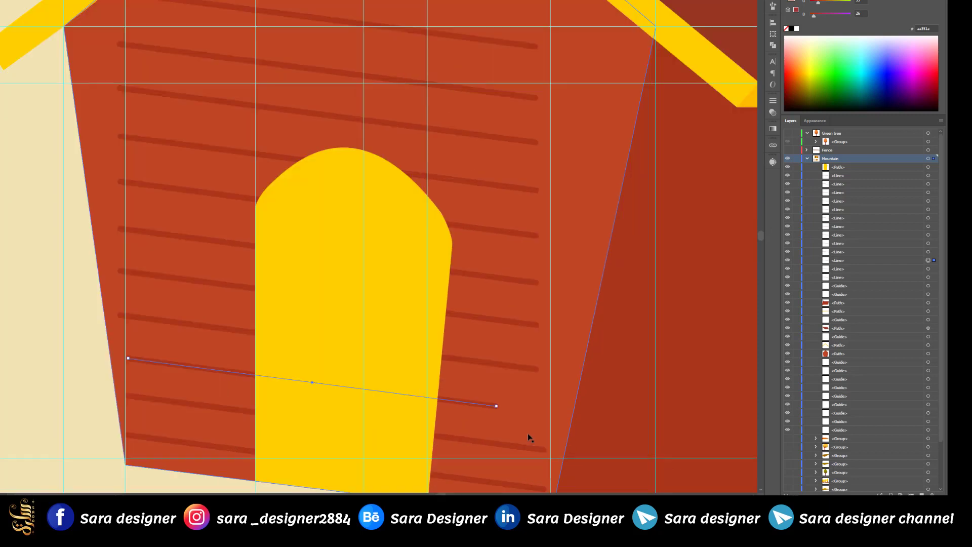
Make a copy of the shortened line, reduce it to a short dash and place it just beyond that line's right end.
{"action": "scroll", "coordinate": [424, 430], "scroll_direction": "down", "scroll_amount": 2}
{"action": "scroll", "coordinate": [442, 432], "scroll_direction": "down", "scroll_amount": 3}
{"action": "scroll", "coordinate": [415, 357], "scroll_direction": "down", "scroll_amount": 3}
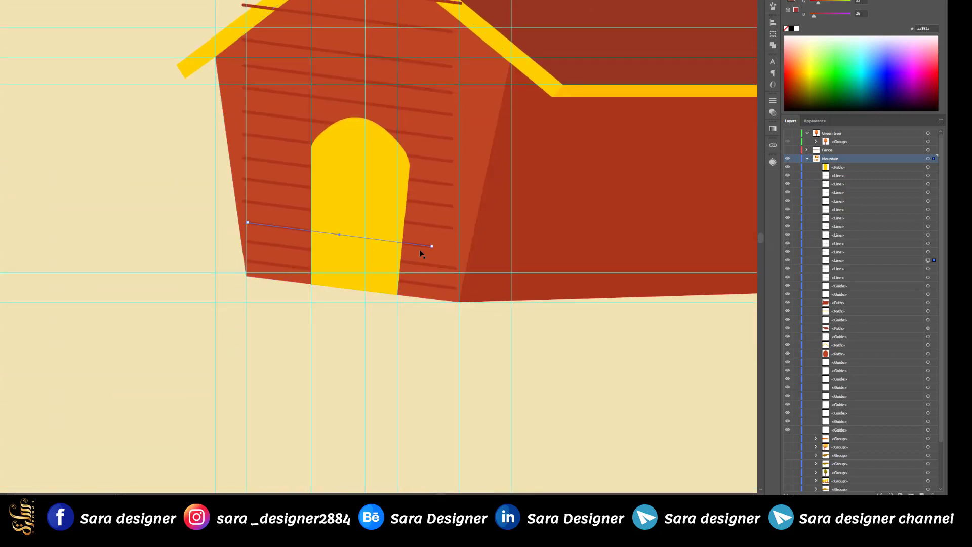
{"action": "left_click_drag", "start_coordinate": [418, 244], "coordinate": [426, 380]}
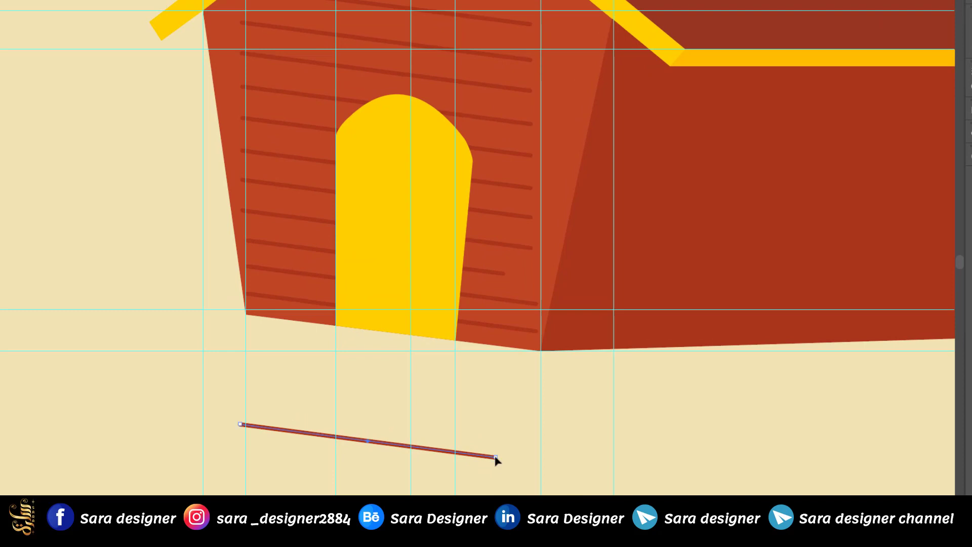
{"action": "left_click_drag", "start_coordinate": [486, 457], "coordinate": [539, 283]}
{"action": "scroll", "coordinate": [526, 302], "scroll_direction": "up", "scroll_amount": 3}
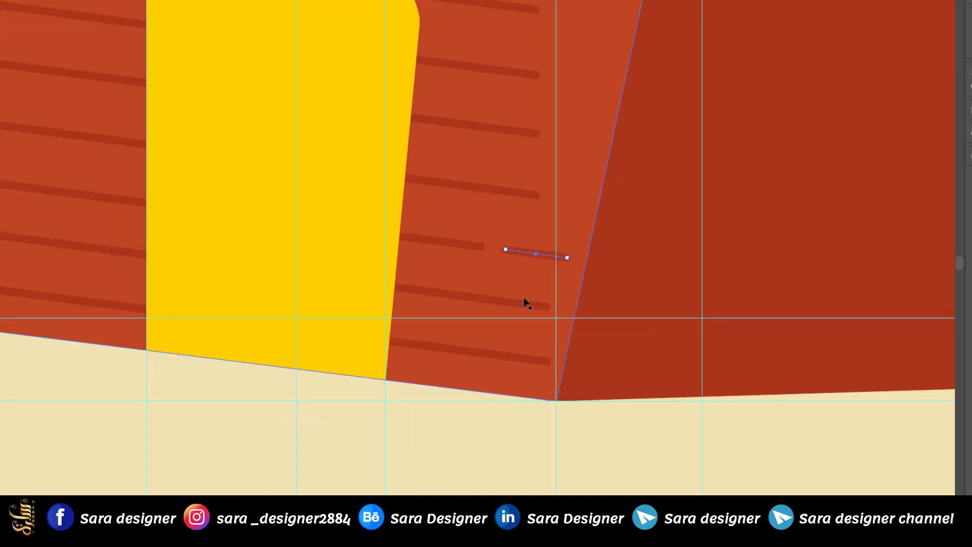
{"action": "scroll", "coordinate": [527, 303], "scroll_direction": "down", "scroll_amount": 2}
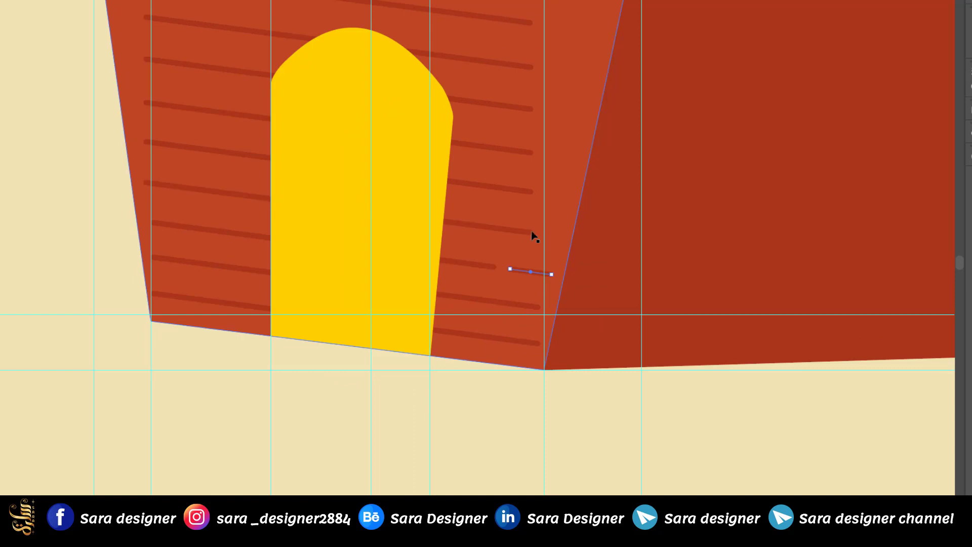
Extend the fourth plank line's right end toward the wall edge, then shorten the fifth line's right end and shift that line left.
{"action": "left_click_drag", "start_coordinate": [532, 232], "coordinate": [553, 235]}
{"action": "left_click", "coordinate": [521, 190]}
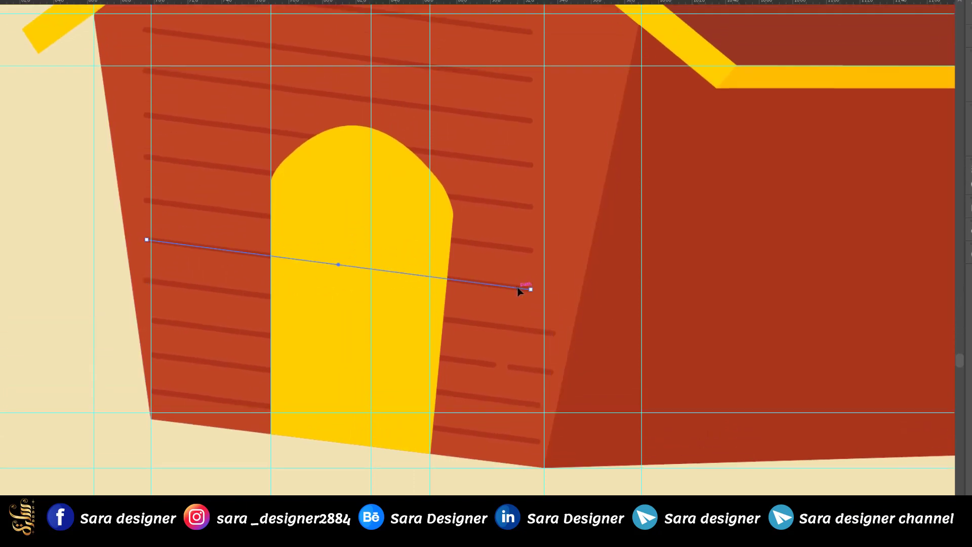
{"action": "left_click_drag", "start_coordinate": [514, 190], "coordinate": [503, 189]}
{"action": "mouse_move", "coordinate": [503, 310]}
{"action": "left_mouse_down"}
{"action": "mouse_move", "coordinate": [521, 312]}
{"action": "mouse_move", "coordinate": [482, 307]}
{"action": "mouse_move", "coordinate": [494, 320]}
{"action": "left_mouse_up"}
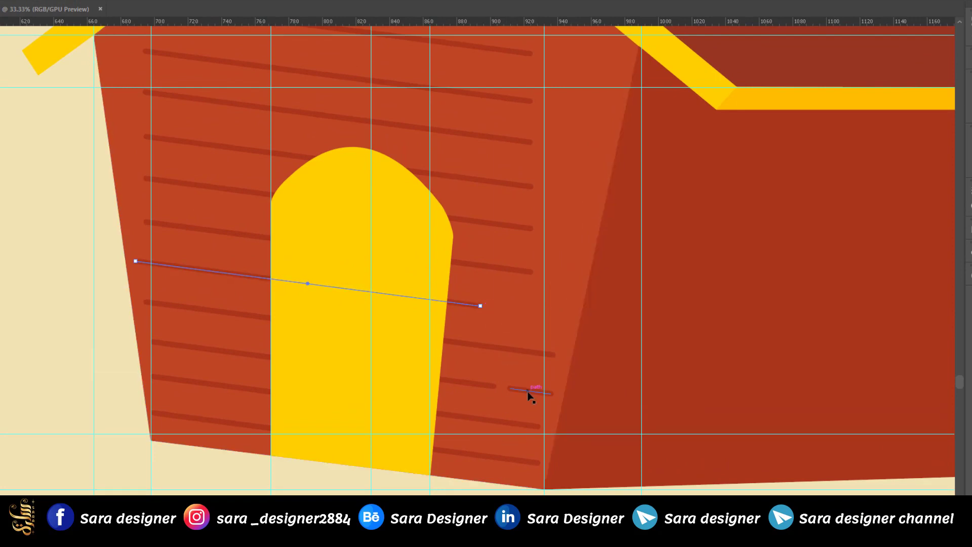
Place a copy of the short dash to the right of the shortened fifth plank line.
{"action": "left_click", "coordinate": [527, 391]}
{"action": "left_click_drag", "start_coordinate": [528, 393], "coordinate": [542, 315]}
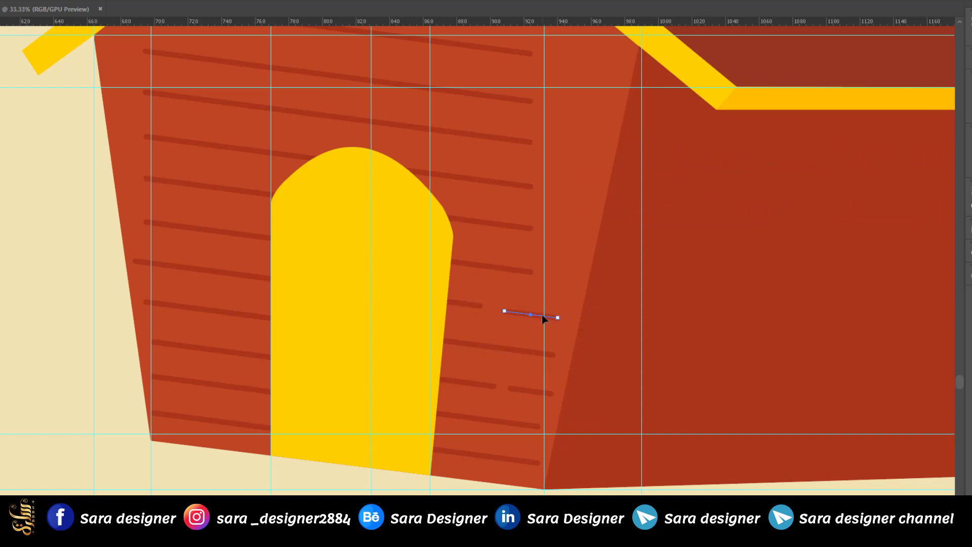
{"action": "left_click", "coordinate": [451, 544]}
Shorten both ends of the topmost plank line to fit inside the gable and place a copy of the short dash above it.
{"action": "scroll", "coordinate": [451, 544], "scroll_direction": "down", "scroll_amount": 3}
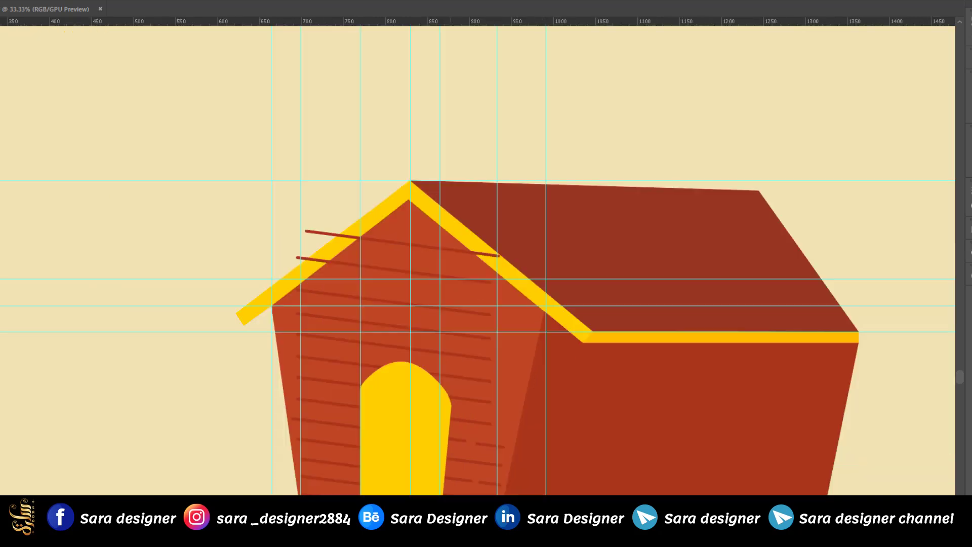
{"action": "scroll", "coordinate": [430, 423], "scroll_direction": "up", "scroll_amount": 4}
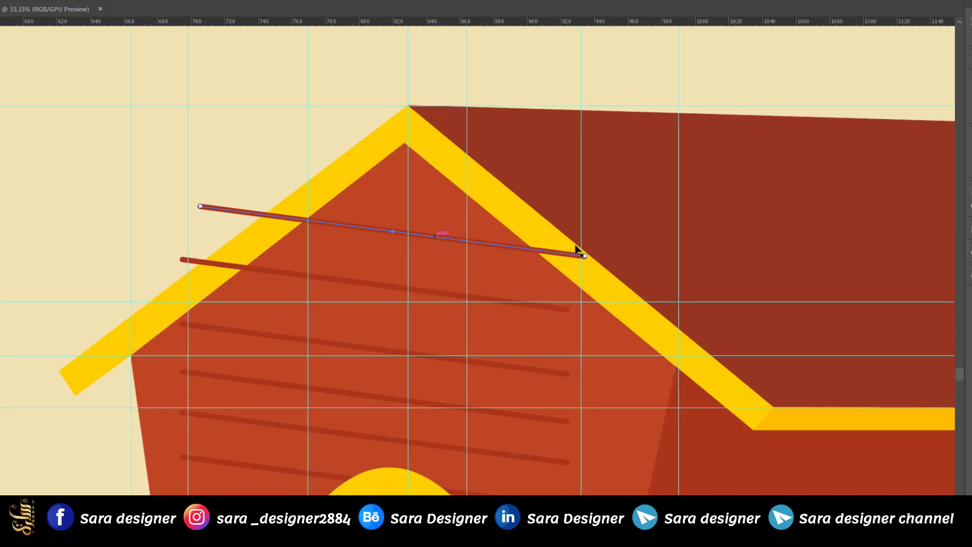
{"action": "left_click_drag", "start_coordinate": [586, 257], "coordinate": [514, 248]}
{"action": "left_click_drag", "start_coordinate": [201, 206], "coordinate": [320, 226]}
{"action": "left_click_drag", "start_coordinate": [425, 512], "coordinate": [405, 196]}
Pull the left end of the second full gable line inside the roof trim and raise its right end slightly.
{"action": "left_click", "coordinate": [282, 318]}
{"action": "left_click", "coordinate": [270, 272]}
{"action": "left_click_drag", "start_coordinate": [183, 259], "coordinate": [257, 277]}
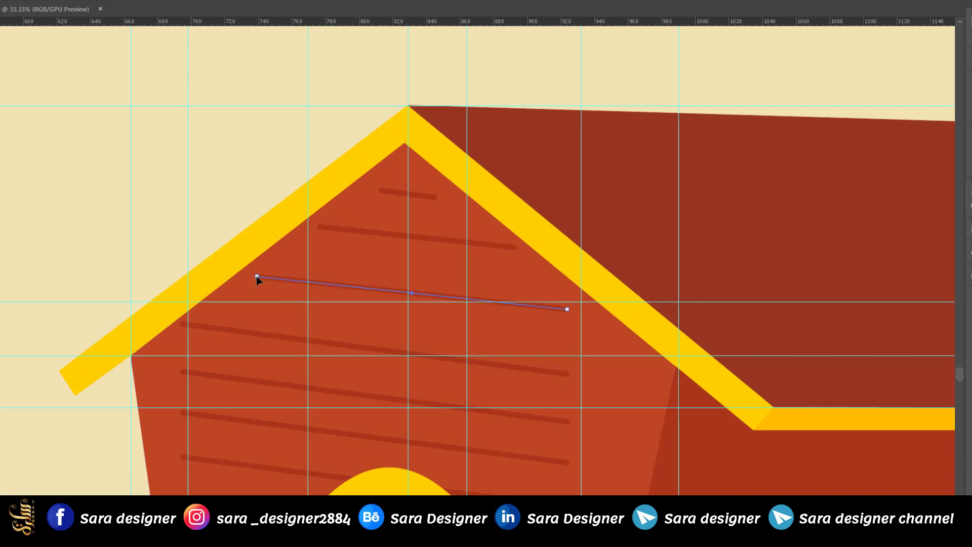
{"action": "left_click_drag", "start_coordinate": [571, 312], "coordinate": [572, 308]}
Adjust both ends of the third full gable line to flatten it and place a dash copy beyond its right end.
{"action": "left_click", "coordinate": [563, 374]}
{"action": "left_click_drag", "start_coordinate": [573, 376], "coordinate": [574, 366]}
{"action": "left_click_drag", "start_coordinate": [510, 359], "coordinate": [521, 350]}
{"action": "left_click_drag", "start_coordinate": [428, 195], "coordinate": [641, 362]}
Lengthen the fourth full line from the top at both ends toward the edges of the front wall.
{"action": "left_click", "coordinate": [562, 424]}
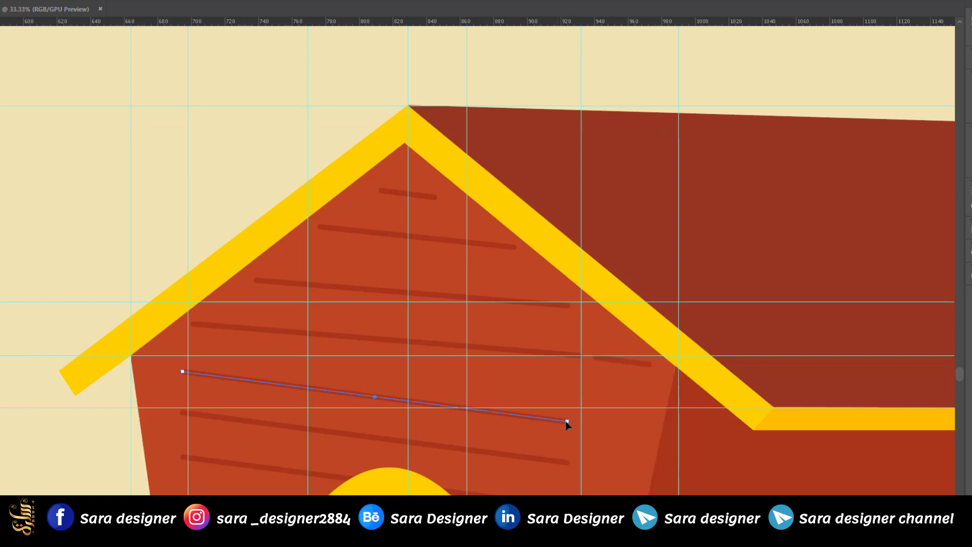
{"action": "left_click_drag", "start_coordinate": [567, 424], "coordinate": [647, 430]}
{"action": "left_click_drag", "start_coordinate": [183, 371], "coordinate": [150, 366]}
{"action": "scroll", "coordinate": [445, 476], "scroll_direction": "down", "scroll_amount": 3}
{"action": "scroll", "coordinate": [389, 423], "scroll_direction": "up", "scroll_amount": 2}
Delete the two plank lines just above the door's arch and move the next line up behind the arch.
{"action": "left_click", "coordinate": [390, 237]}
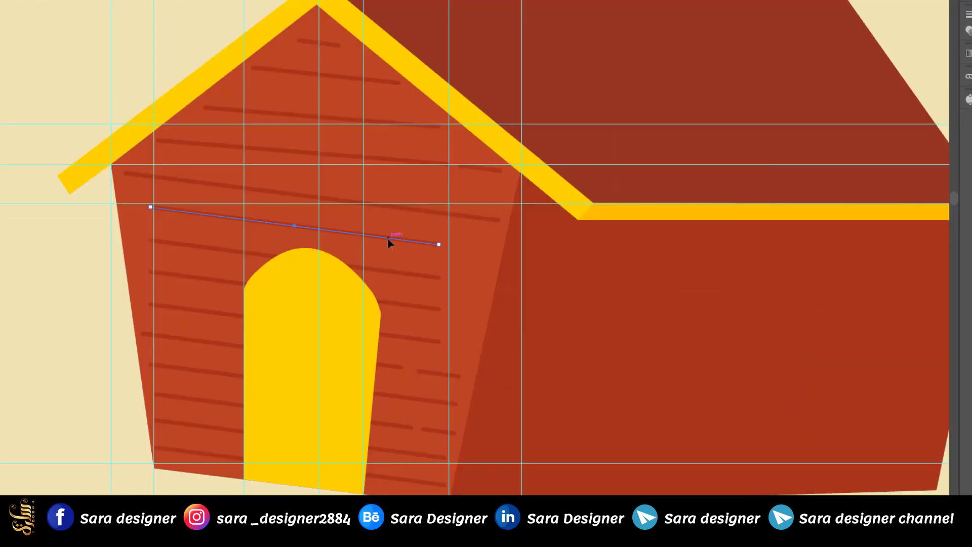
{"action": "key", "text": "Delete"}
{"action": "left_click", "coordinate": [389, 271]}
{"action": "key", "text": "Delete"}
{"action": "left_click", "coordinate": [391, 303]}
{"action": "left_click_drag", "start_coordinate": [391, 302], "coordinate": [376, 268]}
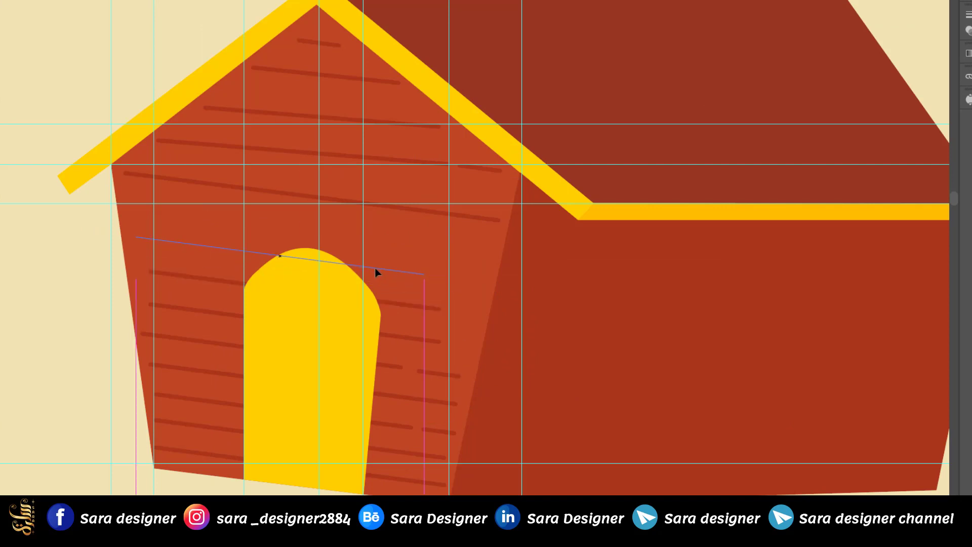
Move the next plank line up beside the door's arch and place a copy of the short dash at its right.
{"action": "left_click", "coordinate": [402, 338]}
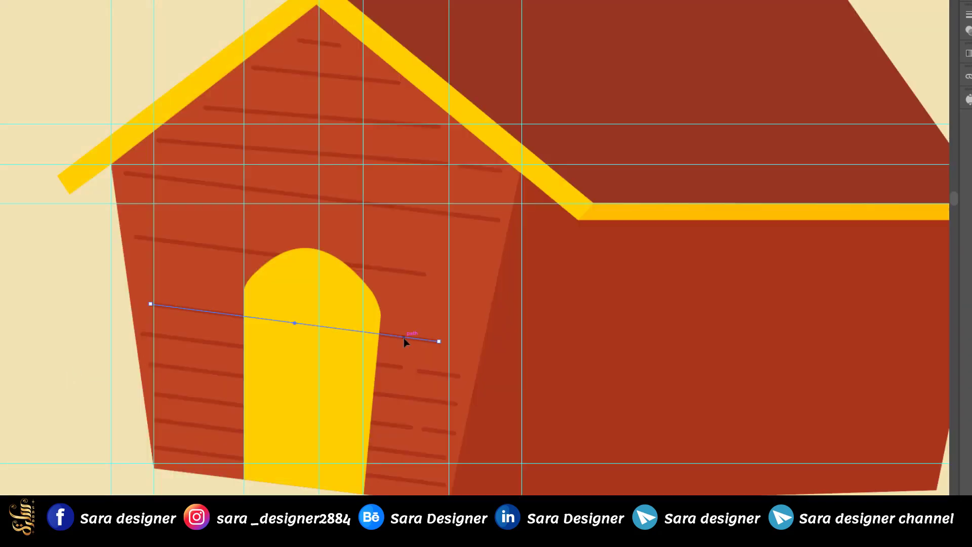
{"action": "left_click_drag", "start_coordinate": [404, 342], "coordinate": [395, 311]}
{"action": "key", "text": "ctrl+shift+a"}
{"action": "left_click_drag", "start_coordinate": [454, 314], "coordinate": [455, 315]}
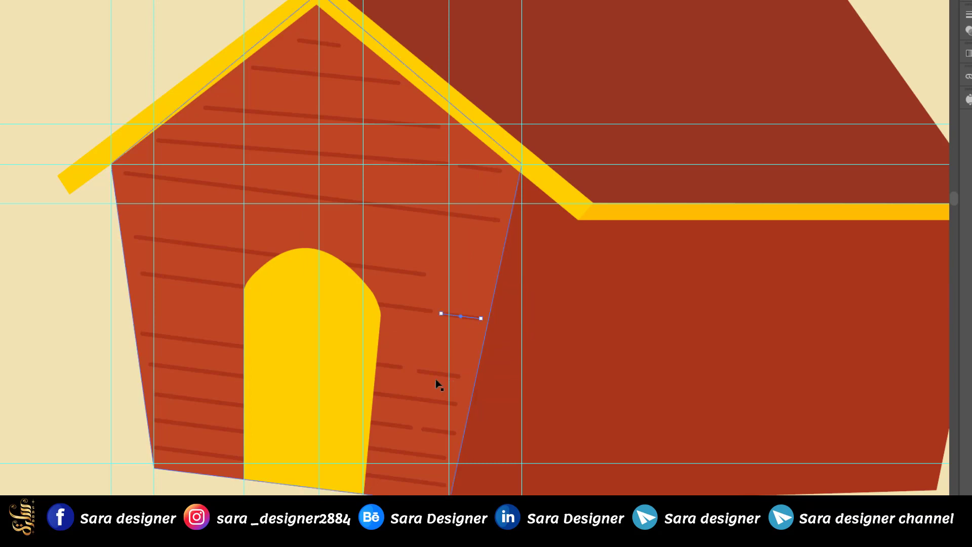
Move the broken plank line with its dash and the full line below it upward to even out the spacing beside the door.
{"action": "left_click_drag", "start_coordinate": [389, 365], "coordinate": [391, 346]}
{"action": "left_click_drag", "start_coordinate": [437, 373], "coordinate": [478, 332]}
{"action": "scroll", "coordinate": [467, 372], "scroll_direction": "up", "scroll_amount": 3}
{"action": "left_click_drag", "start_coordinate": [398, 321], "coordinate": [384, 318]}
{"action": "scroll", "coordinate": [466, 398], "scroll_direction": "down", "scroll_amount": 2}
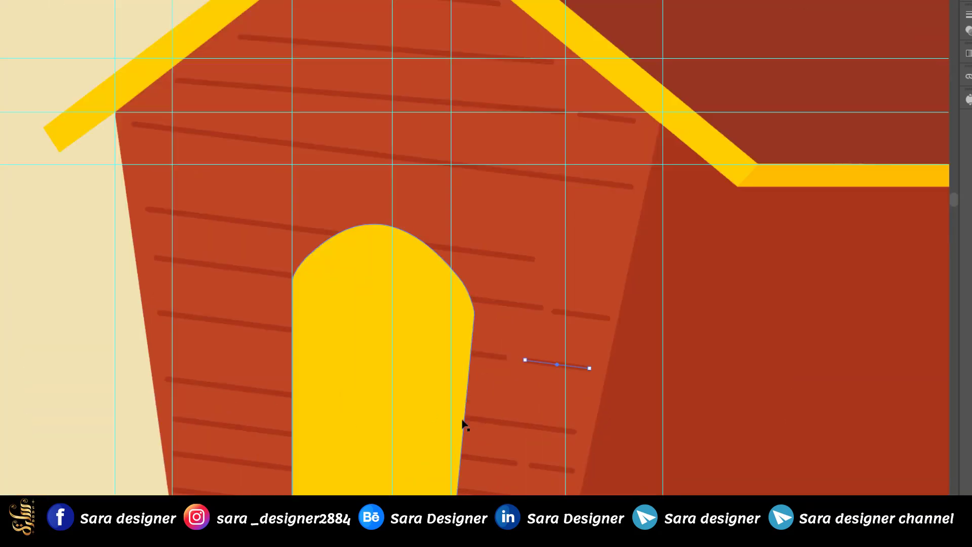
{"action": "left_click_drag", "start_coordinate": [462, 424], "coordinate": [503, 461]}
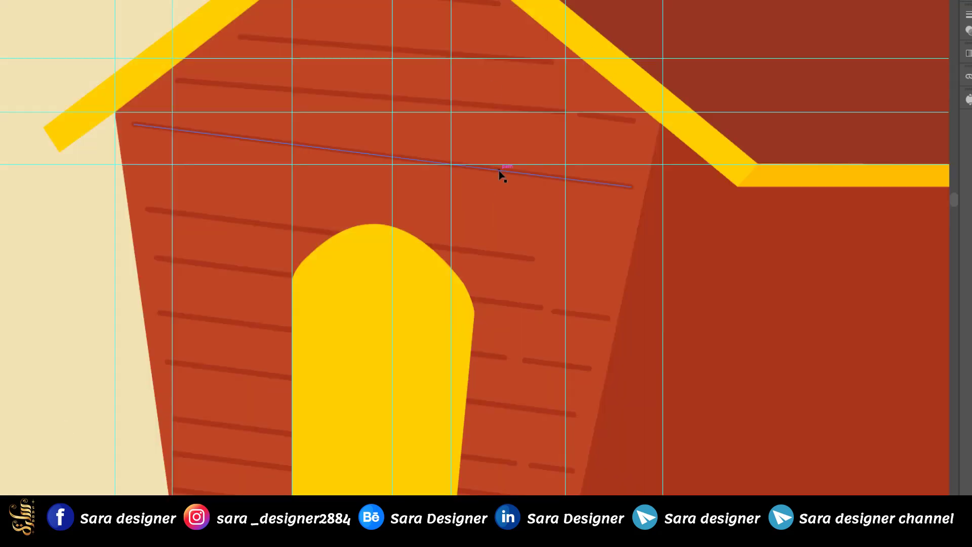
Move the long line above the door down, raise its right end slightly and place a copy of it just above.
{"action": "left_click_drag", "start_coordinate": [498, 171], "coordinate": [500, 191]}
{"action": "left_click_drag", "start_coordinate": [639, 211], "coordinate": [642, 203]}
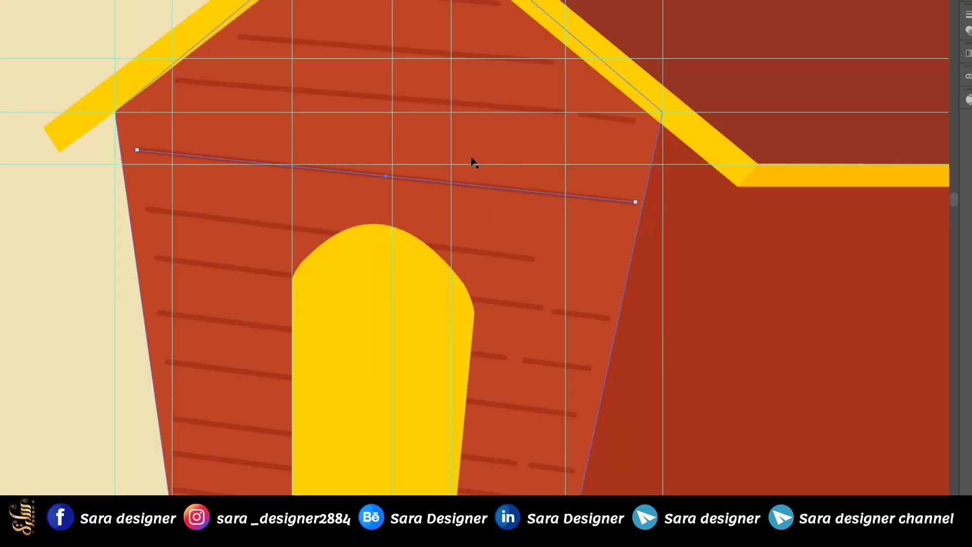
{"action": "left_click_drag", "start_coordinate": [421, 180], "coordinate": [427, 151]}
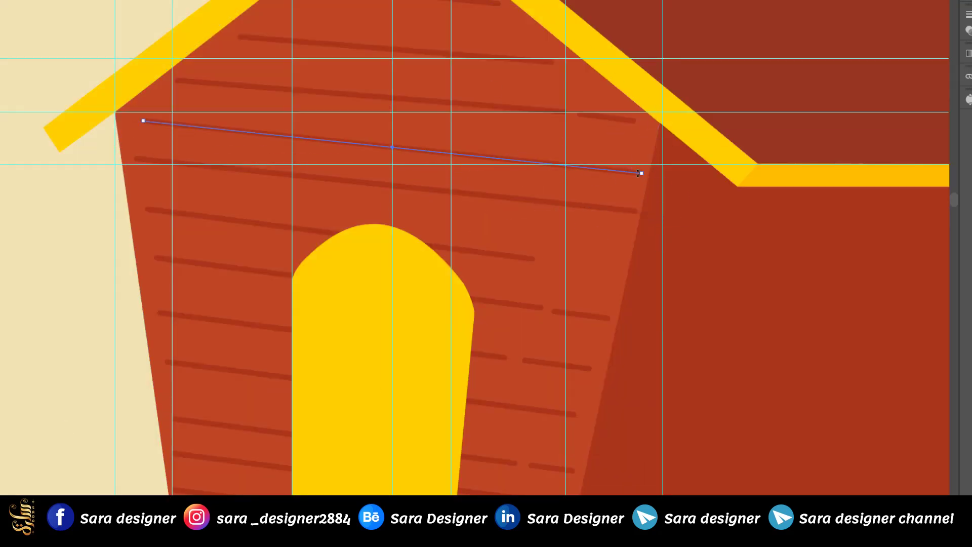
Shorten the upper long plank line above the door from its right end and place a longer copy of the dash beside it.
{"action": "left_click_drag", "start_coordinate": [638, 174], "coordinate": [445, 152]}
{"action": "left_click", "coordinate": [613, 122]}
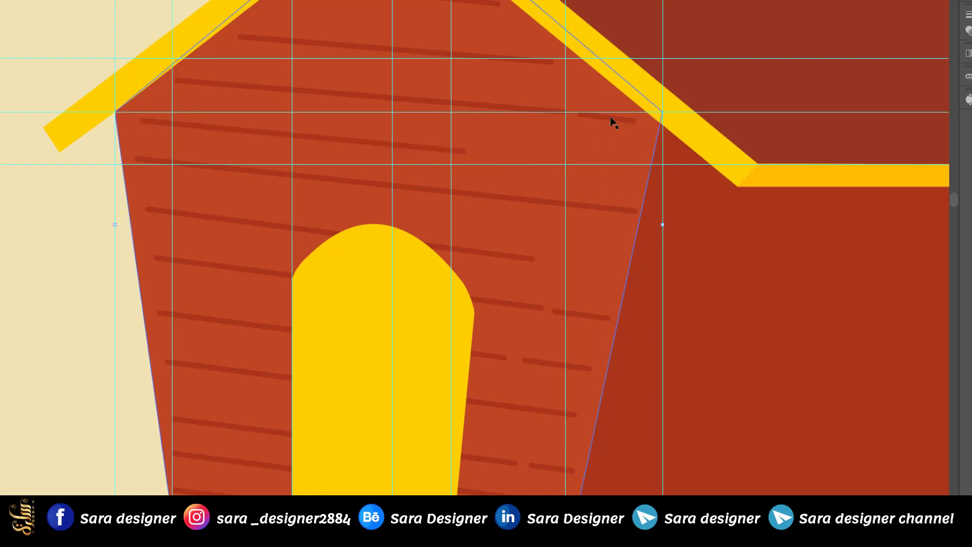
{"action": "key", "text": "backslash"}
{"action": "mouse_move", "coordinate": [615, 164]}
{"action": "left_mouse_down"}
{"action": "mouse_move", "coordinate": [494, 152]}
{"action": "mouse_move", "coordinate": [641, 167]}
{"action": "left_mouse_up"}
Extend the right end of the plank line behind the door's arch toward the front wall's right edge.
{"action": "left_click", "coordinate": [524, 258]}
{"action": "left_click_drag", "start_coordinate": [534, 260], "coordinate": [598, 266]}
{"action": "key", "text": "ctrl+minus"}
{"action": "key", "text": "ctrl+minus"}
{"action": "key", "text": "ctrl+minus"}
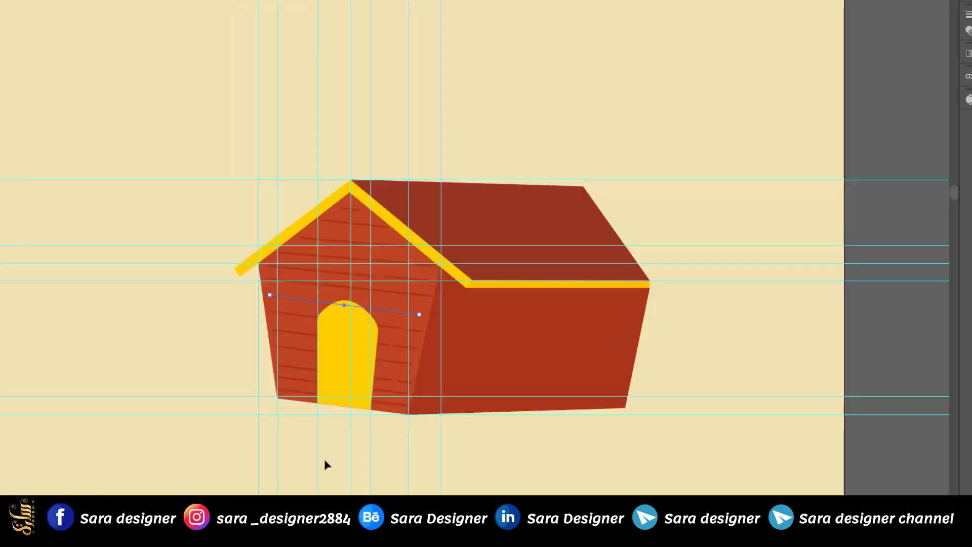
Move the short dash and the two lowest plank lines slightly upward to even out the spacing near the wall's base.
{"action": "scroll", "coordinate": [284, 403], "scroll_direction": "up", "scroll_amount": 2}
{"action": "left_click_drag", "start_coordinate": [321, 325], "coordinate": [313, 315]}
{"action": "left_click_drag", "start_coordinate": [559, 356], "coordinate": [560, 346]}
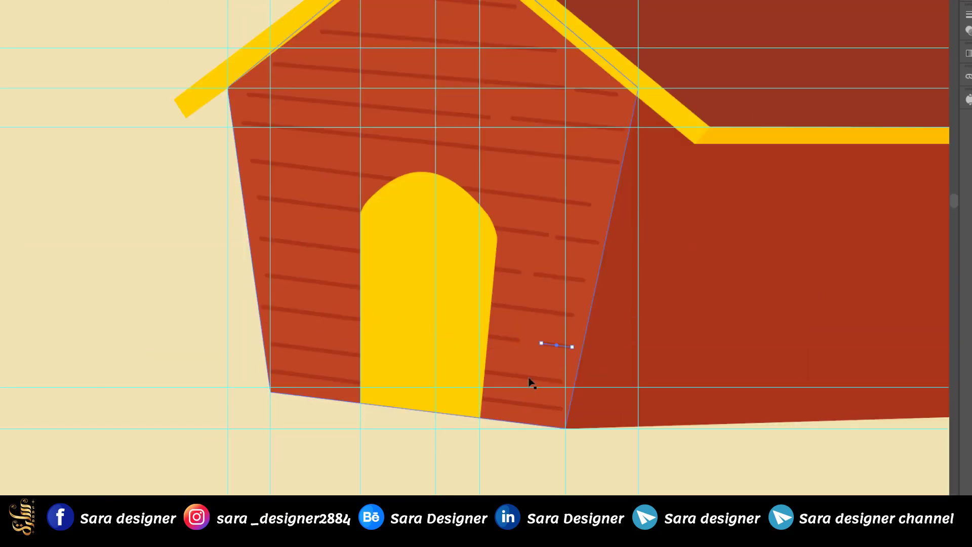
{"action": "left_click_drag", "start_coordinate": [518, 377], "coordinate": [518, 368]}
{"action": "left_click", "coordinate": [471, 448]}
{"action": "double_click", "coordinate": [527, 404]}
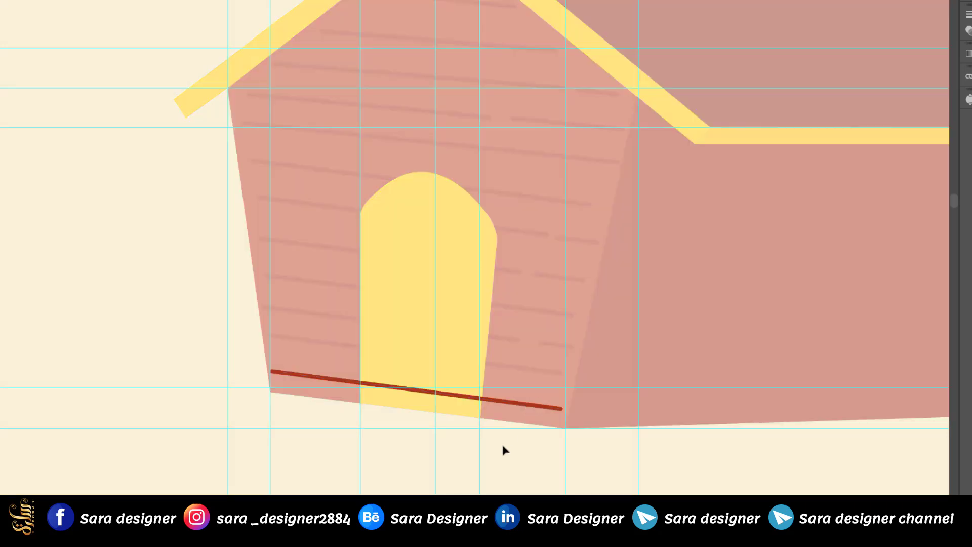
{"action": "double_click", "coordinate": [505, 460]}
{"action": "left_click", "coordinate": [505, 404]}
{"action": "scroll", "coordinate": [304, 452], "scroll_direction": "down", "scroll_amount": 3}
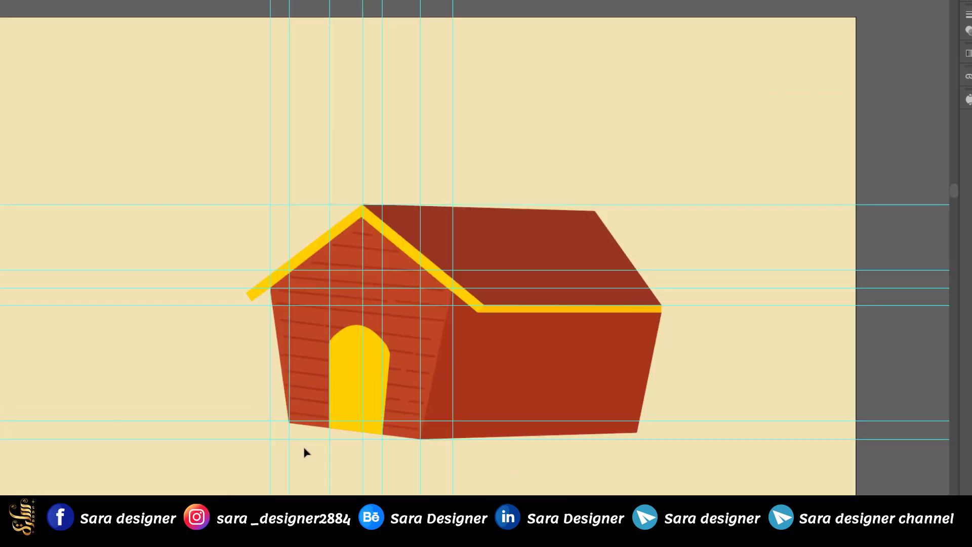
Check the house in the reference artwork and place a copy of the long line above the door across the side wall.
{"action": "scroll", "coordinate": [421, 382], "scroll_direction": "up", "scroll_amount": 2}
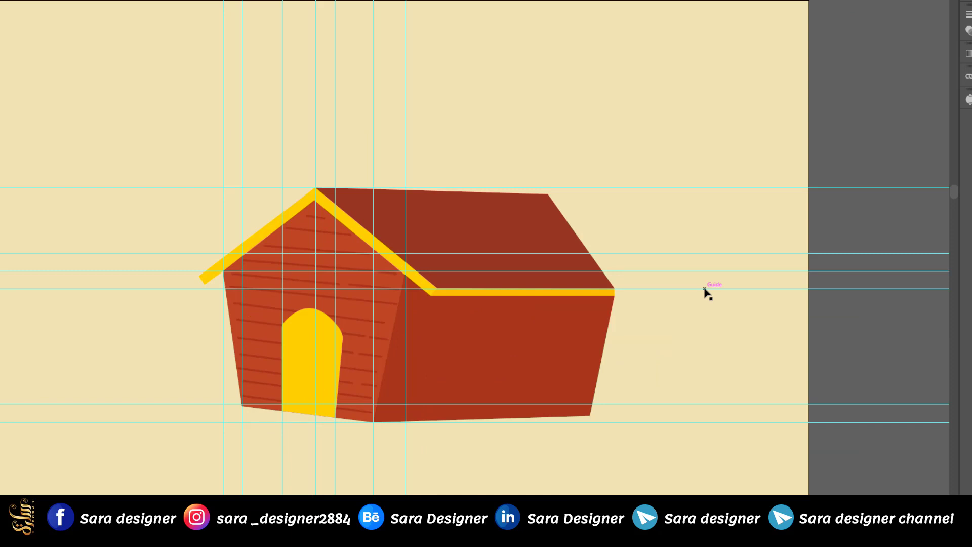
{"action": "scroll", "coordinate": [664, 345], "scroll_direction": "up", "scroll_amount": 10}
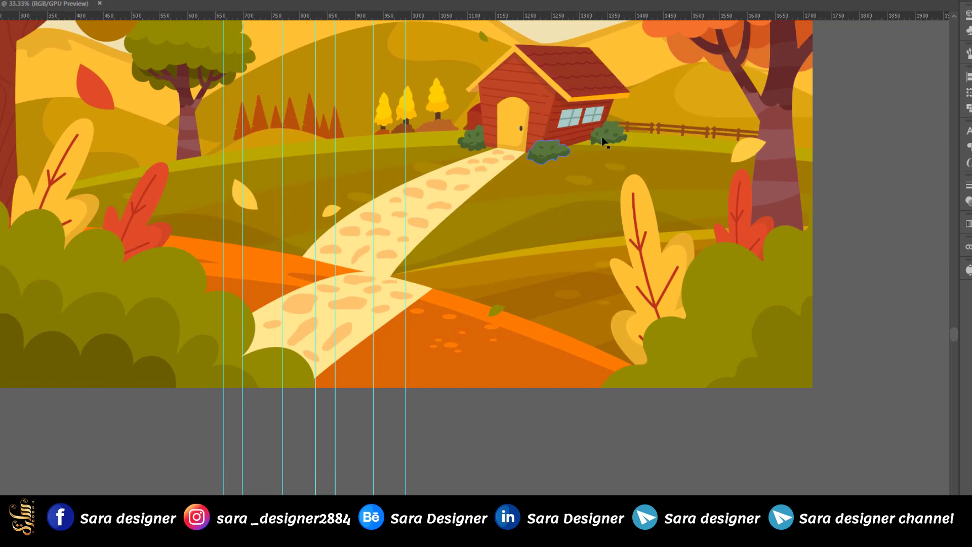
{"action": "scroll", "coordinate": [534, 309], "scroll_direction": "down", "scroll_amount": 10}
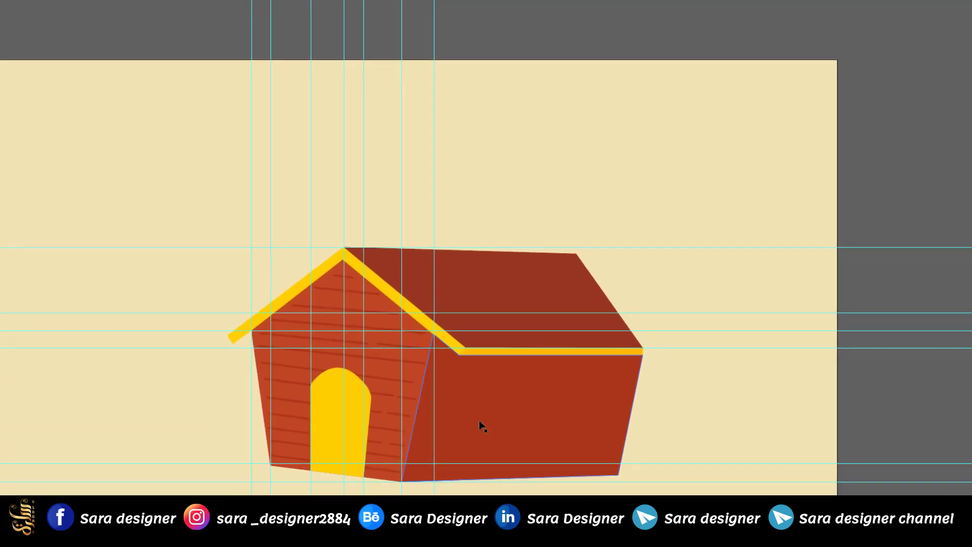
{"action": "scroll", "coordinate": [479, 422], "scroll_direction": "up", "scroll_amount": 4}
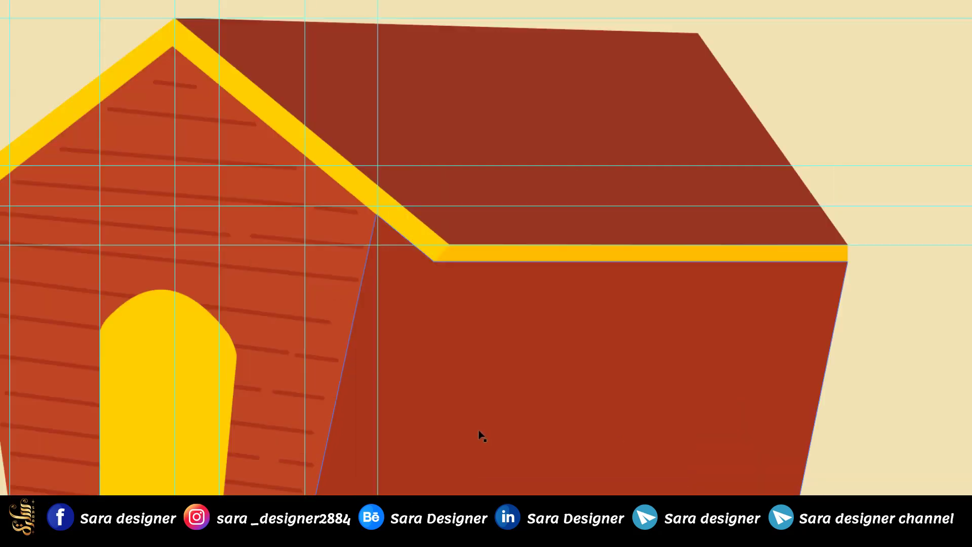
{"action": "scroll", "coordinate": [481, 436], "scroll_direction": "down", "scroll_amount": 2}
{"action": "left_click", "coordinate": [343, 327]}
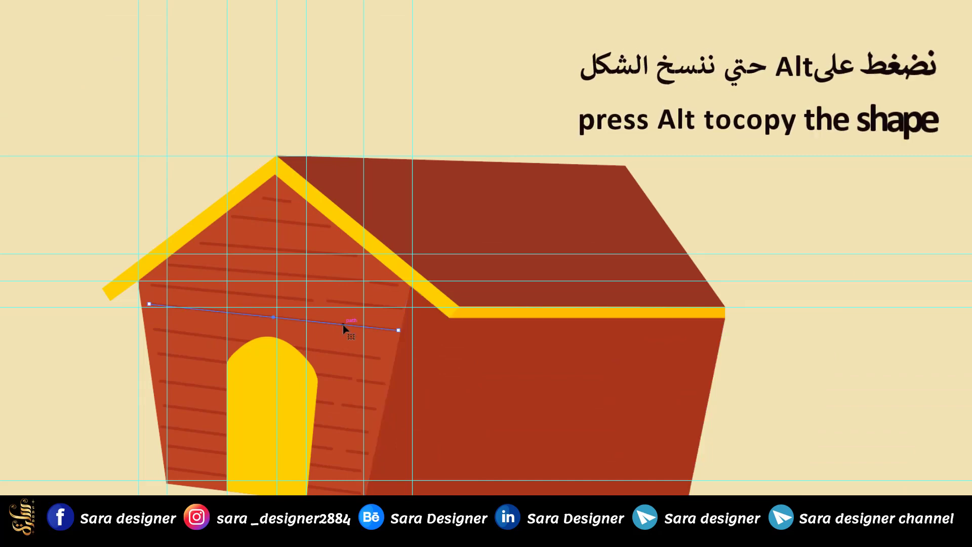
{"action": "left_click_drag", "start_coordinate": [343, 327], "coordinate": [540, 456]}
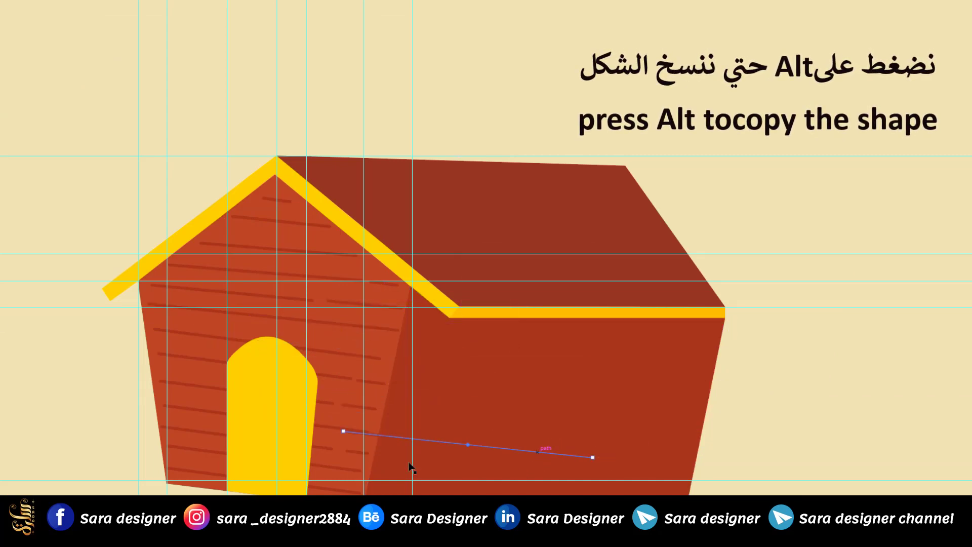
Sample the dark red palette swatch as the stroke colour of the copied plank line.
{"action": "scroll", "coordinate": [509, 384], "scroll_direction": "down", "scroll_amount": 3}
{"action": "scroll", "coordinate": [508, 381], "scroll_direction": "down", "scroll_amount": 1}
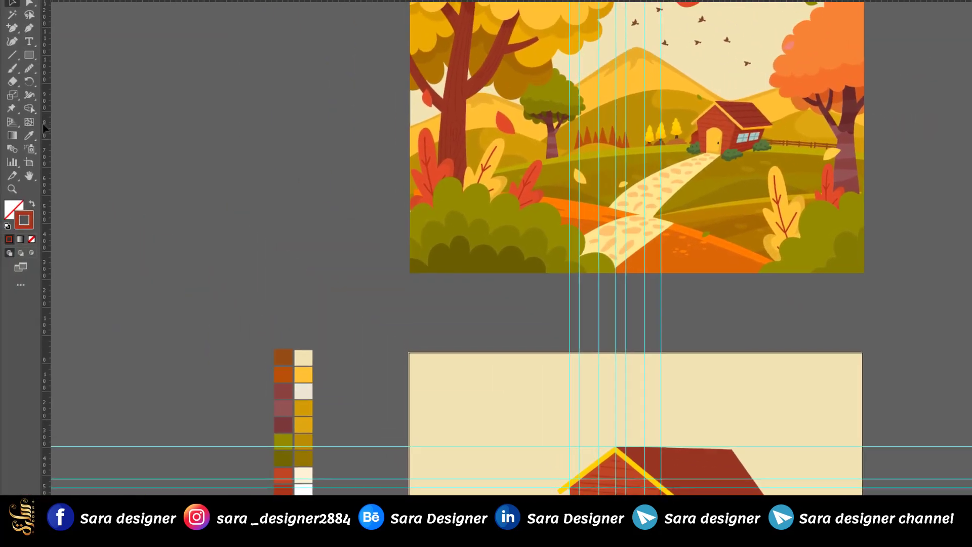
{"action": "left_click", "coordinate": [31, 139]}
{"action": "scroll", "coordinate": [297, 435], "scroll_direction": "up", "scroll_amount": 2}
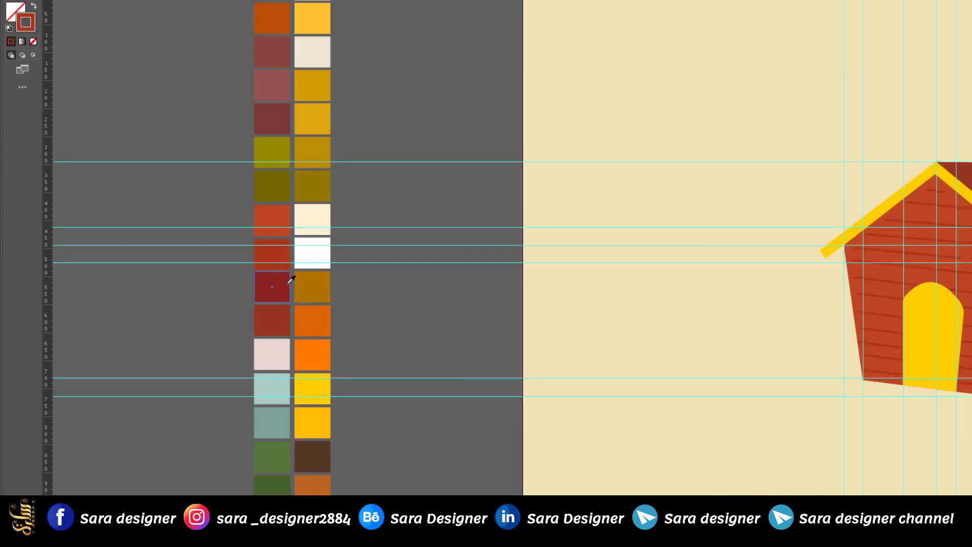
{"action": "left_click", "coordinate": [290, 387]}
Tilt the copied line parallel to the side wall's base, move it just above that base and extend its right end to the wall's edge.
{"action": "scroll", "coordinate": [680, 357], "scroll_direction": "down", "scroll_amount": 2}
{"action": "scroll", "coordinate": [966, 390], "scroll_direction": "up", "scroll_amount": 4}
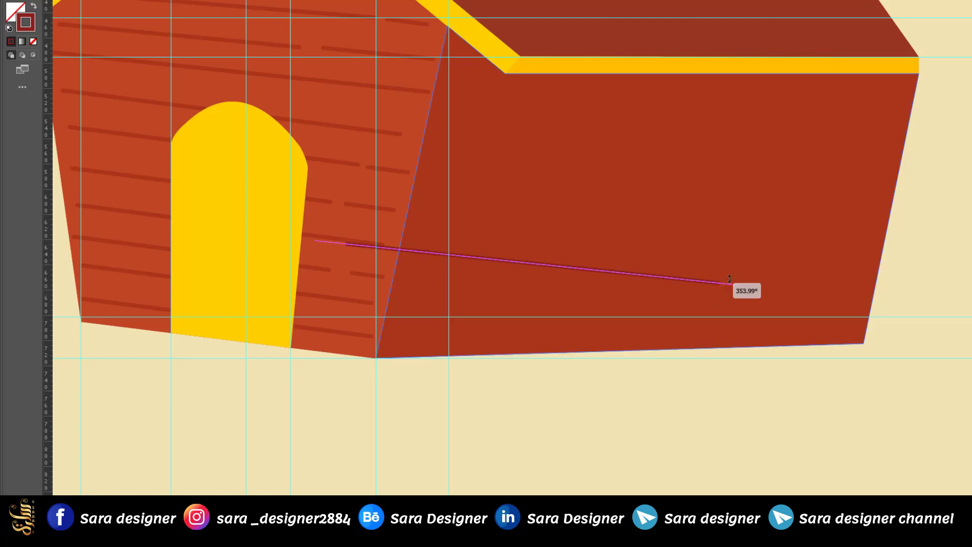
{"action": "left_click_drag", "start_coordinate": [730, 279], "coordinate": [734, 263]}
{"action": "left_click_drag", "start_coordinate": [582, 263], "coordinate": [634, 317]}
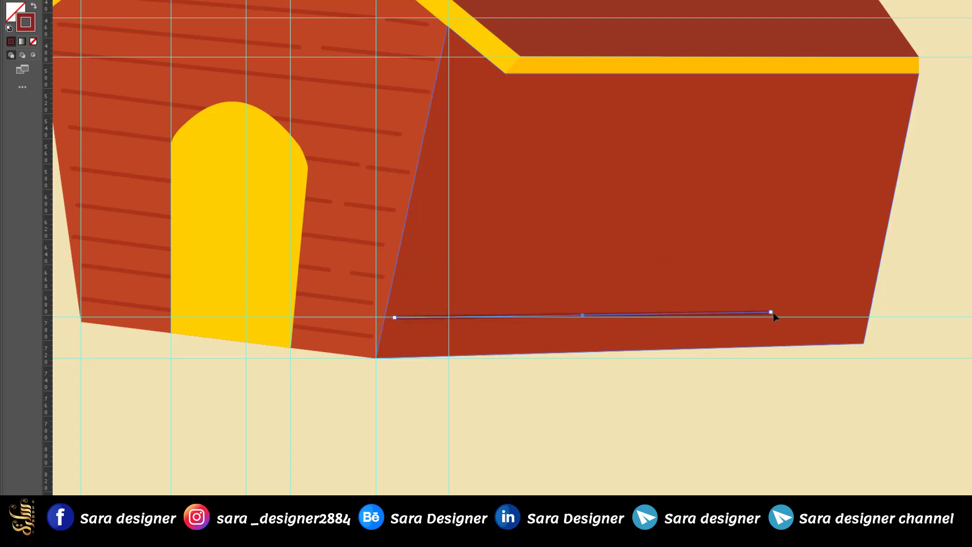
{"action": "left_click_drag", "start_coordinate": [772, 313], "coordinate": [855, 314]}
Stack three copies of the side wall's plank line above it, following the slant of the wall.
{"action": "scroll", "coordinate": [668, 366], "scroll_direction": "up", "scroll_amount": 1}
{"action": "left_click_drag", "start_coordinate": [635, 299], "coordinate": [667, 228]}
{"action": "key", "text": "ctrl+z"}
{"action": "left_click_drag", "start_coordinate": [643, 298], "coordinate": [720, 127]}
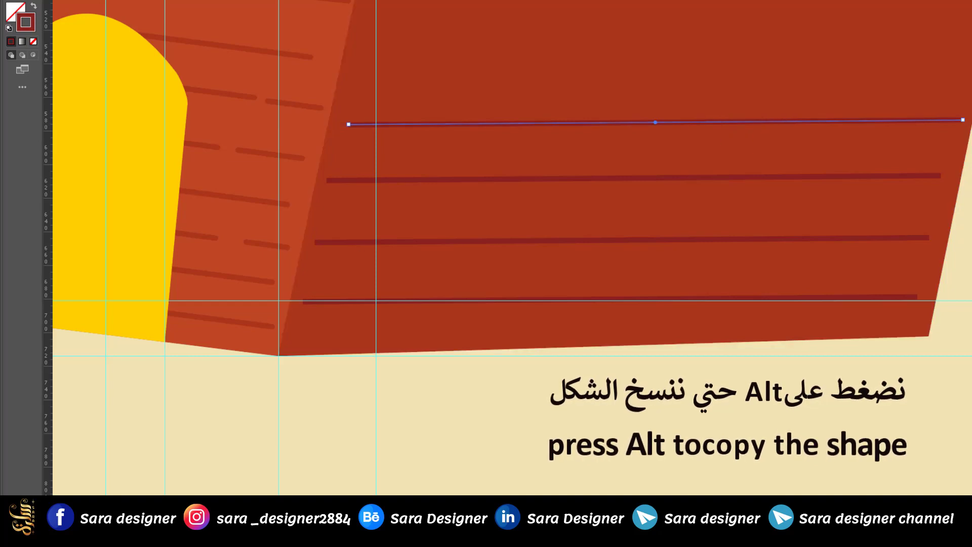
Round the ends of the side wall's plank lines.
{"action": "left_click", "coordinate": [422, 179]}
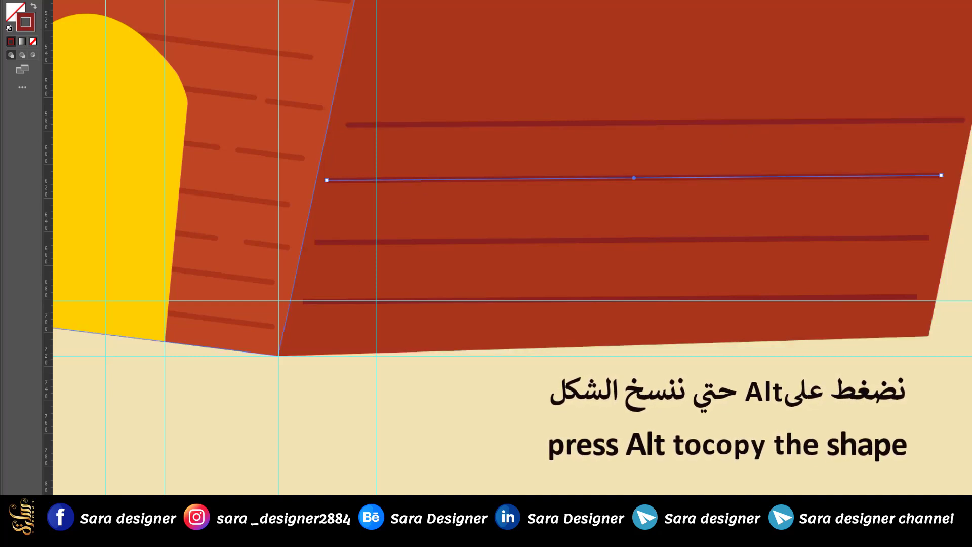
{"action": "left_click", "coordinate": [360, 243]}
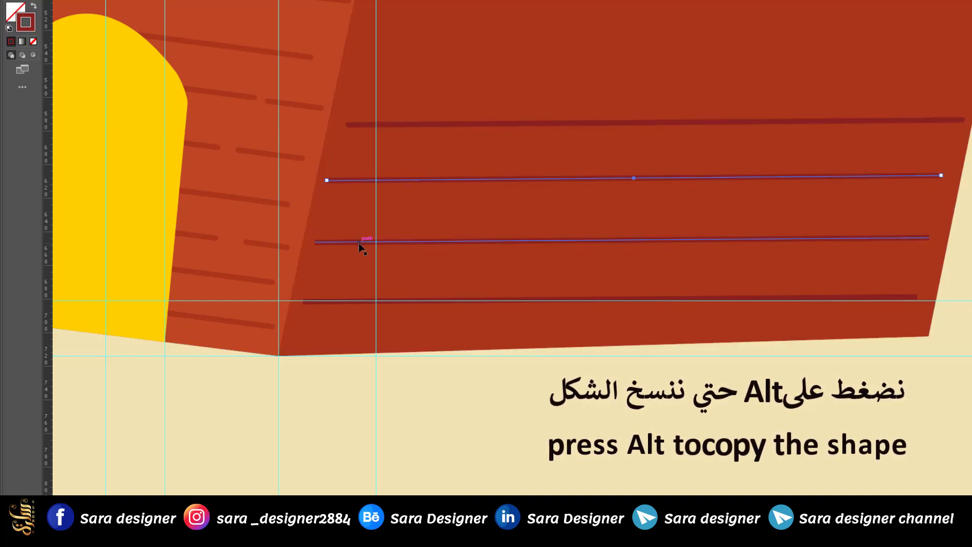
{"action": "left_click", "coordinate": [634, 296]}
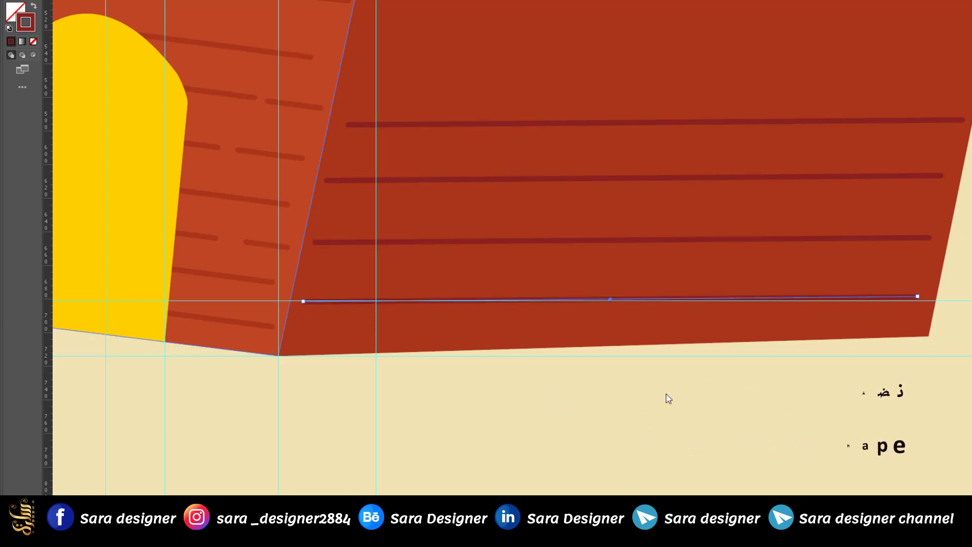
Place three more copies of the plank line to fill the upper part of the side wall up to the roof trim.
{"action": "left_click_drag", "start_coordinate": [704, 122], "coordinate": [715, 10]}
{"action": "scroll", "coordinate": [748, 278], "scroll_direction": "down", "scroll_amount": 3}
{"action": "scroll", "coordinate": [664, 210], "scroll_direction": "up", "scroll_amount": 3}
{"action": "left_click_drag", "start_coordinate": [865, 231], "coordinate": [866, 214]}
{"action": "scroll", "coordinate": [622, 269], "scroll_direction": "down", "scroll_amount": 1}
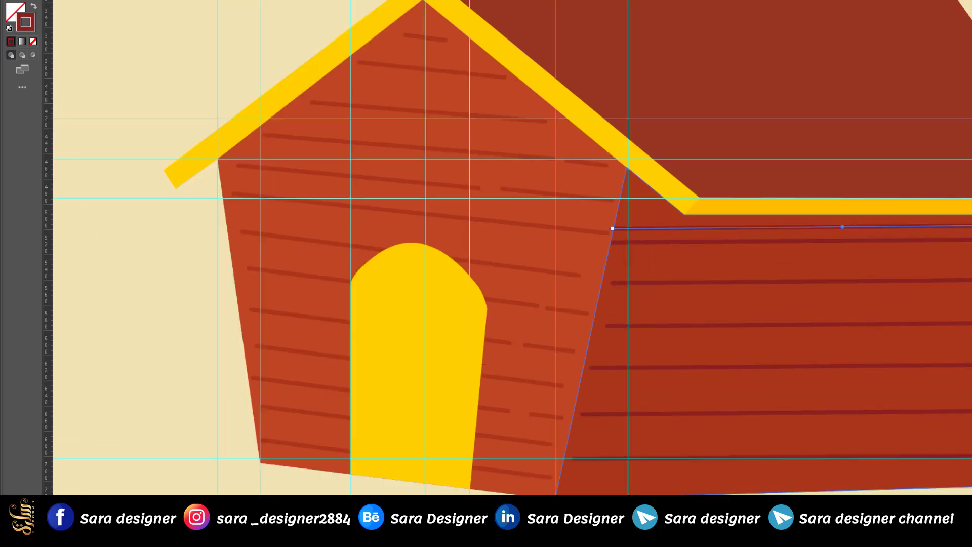
Shorten the topmost side plank line to a short dash and move it up beneath the trim's corner.
{"action": "left_click_drag", "start_coordinate": [970, 226], "coordinate": [672, 227]}
{"action": "scroll", "coordinate": [648, 233], "scroll_direction": "up", "scroll_amount": 4}
{"action": "left_click_drag", "start_coordinate": [738, 214], "coordinate": [654, 135]}
{"action": "scroll", "coordinate": [592, 243], "scroll_direction": "down", "scroll_amount": 5}
{"action": "scroll", "coordinate": [659, 405], "scroll_direction": "up", "scroll_amount": 2}
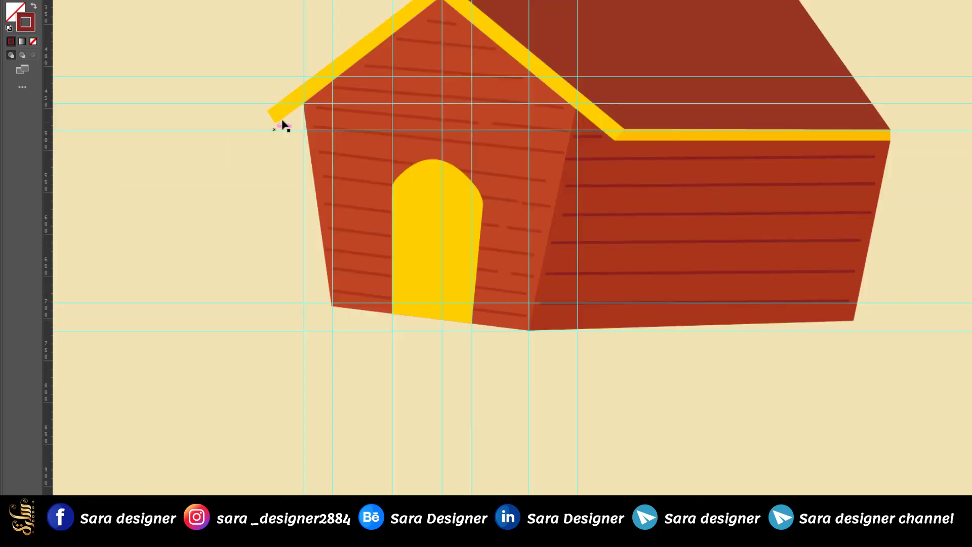
Draw a triangle in the side trim's darker yellow between the trim's left end and the front wall with the Pen tool.
{"action": "scroll", "coordinate": [223, 156], "scroll_direction": "up", "scroll_amount": 2}
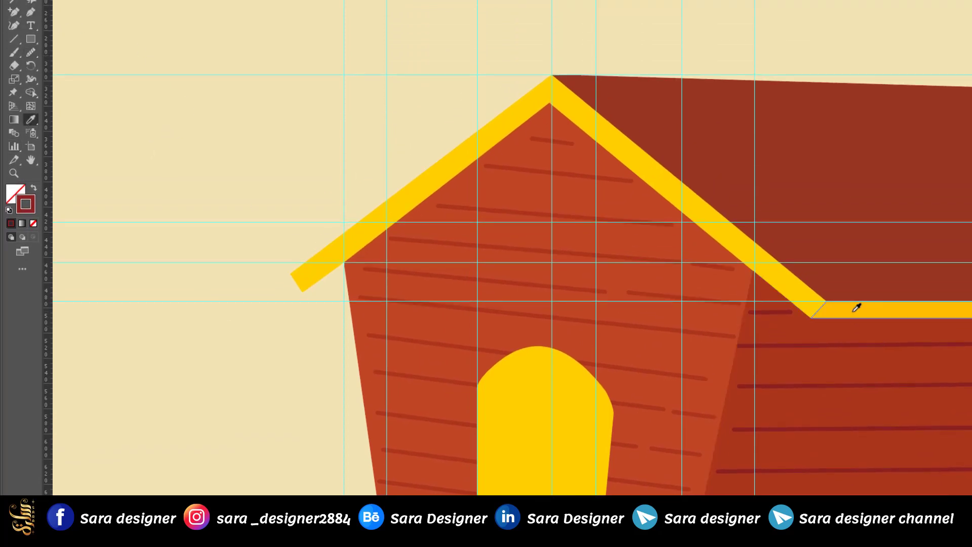
{"action": "left_click", "coordinate": [33, 12]}
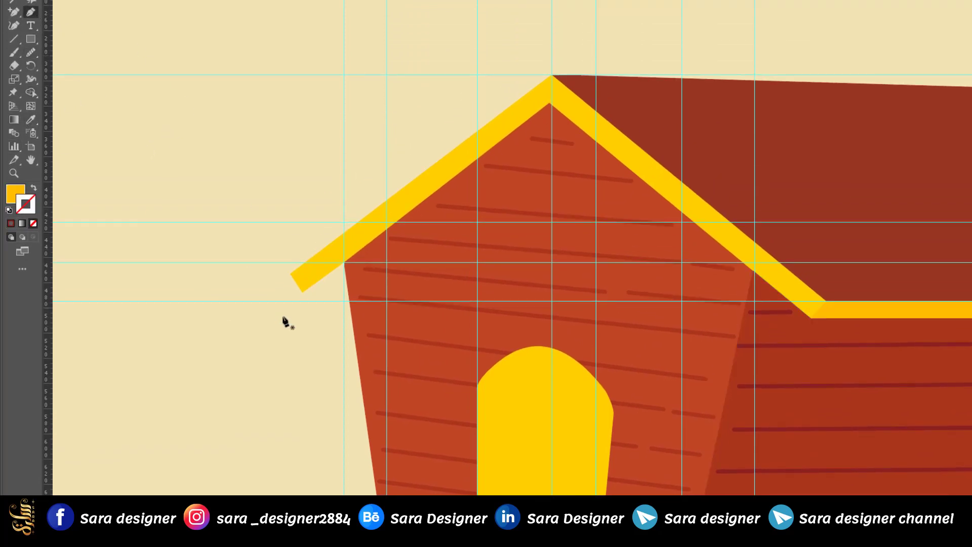
{"action": "scroll", "coordinate": [309, 298], "scroll_direction": "up", "scroll_amount": 2}
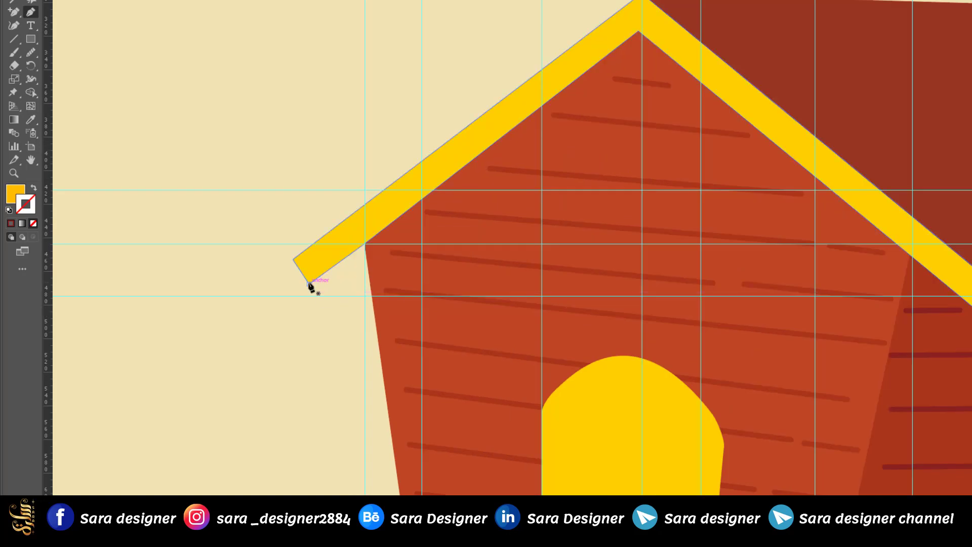
{"action": "left_click_drag", "start_coordinate": [309, 284], "coordinate": [380, 254]}
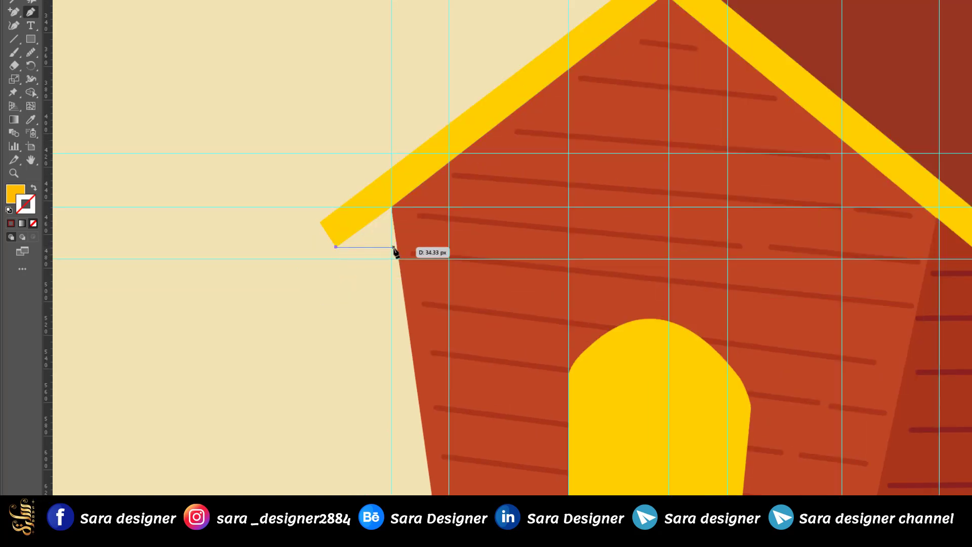
{"action": "left_click", "coordinate": [398, 248]}
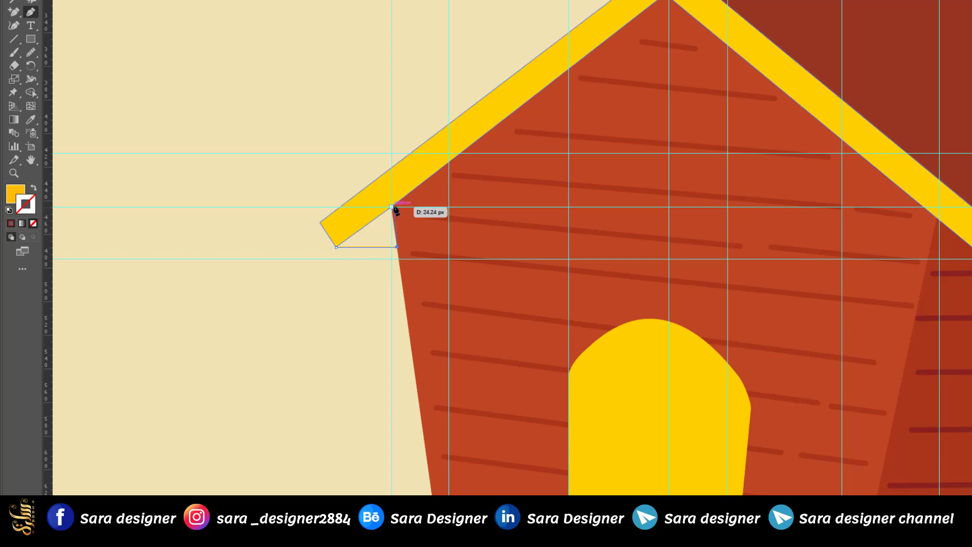
{"action": "left_click", "coordinate": [392, 207]}
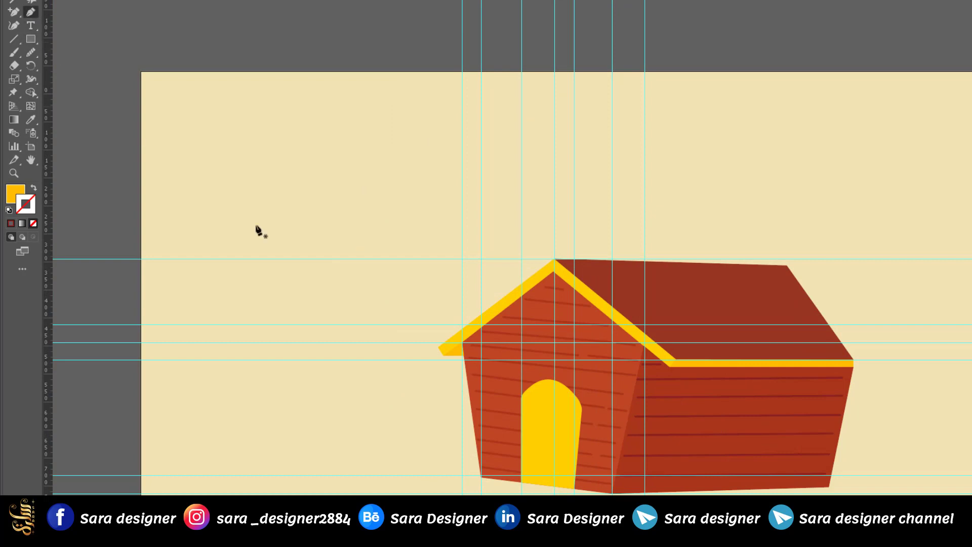
Draw a slanted four-sided window shape on the side wall between the third and fifth plank lines with the Pen tool.
{"action": "scroll", "coordinate": [728, 450], "scroll_direction": "up", "scroll_amount": 2}
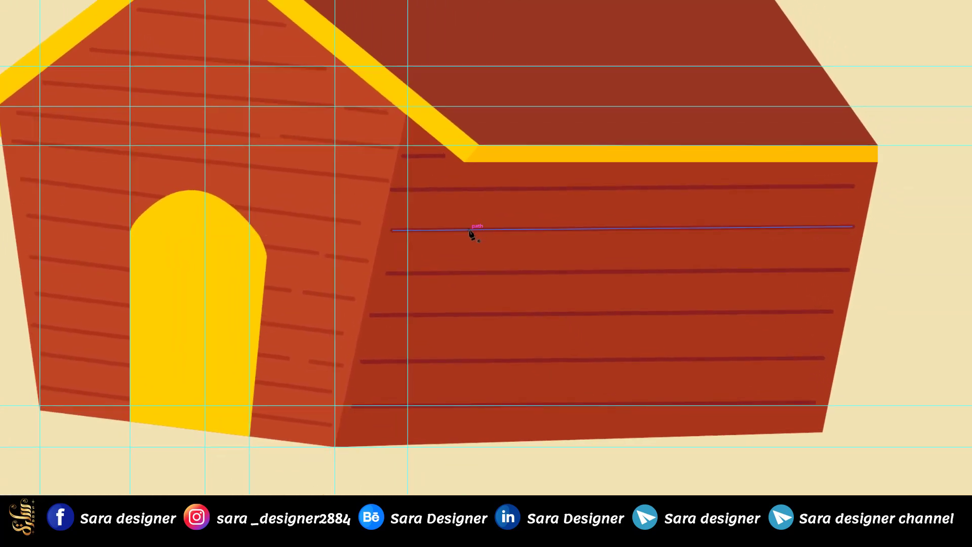
{"action": "left_click", "coordinate": [480, 231]}
{"action": "left_click", "coordinate": [610, 230]}
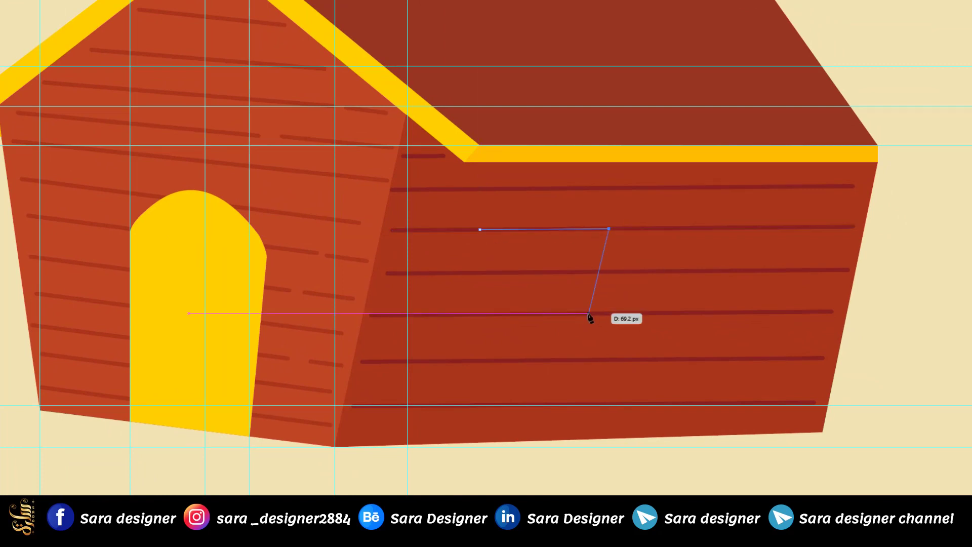
{"action": "left_click", "coordinate": [588, 313]}
{"action": "left_click", "coordinate": [464, 314]}
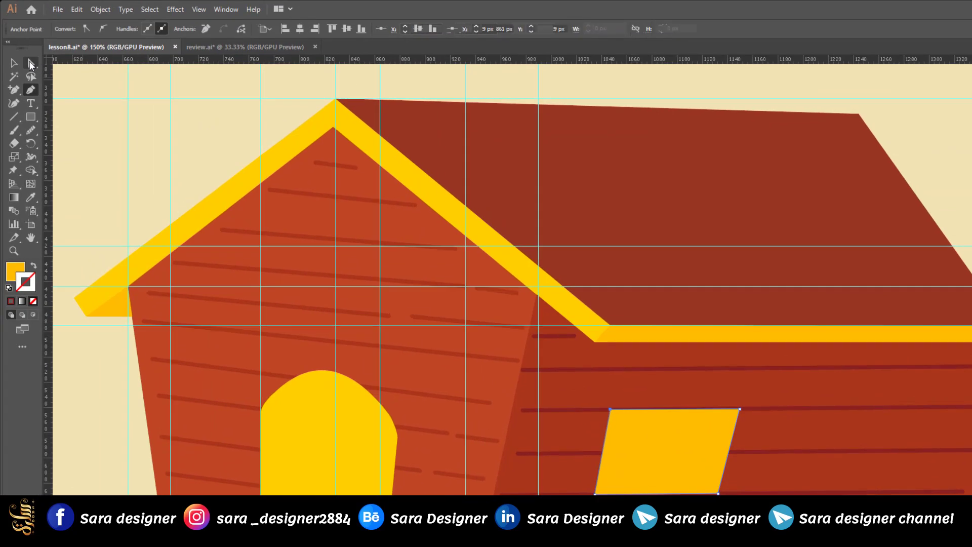
Move the window's lower-left corner outward to the left so its side edges slant alike.
{"action": "left_click", "coordinate": [29, 61]}
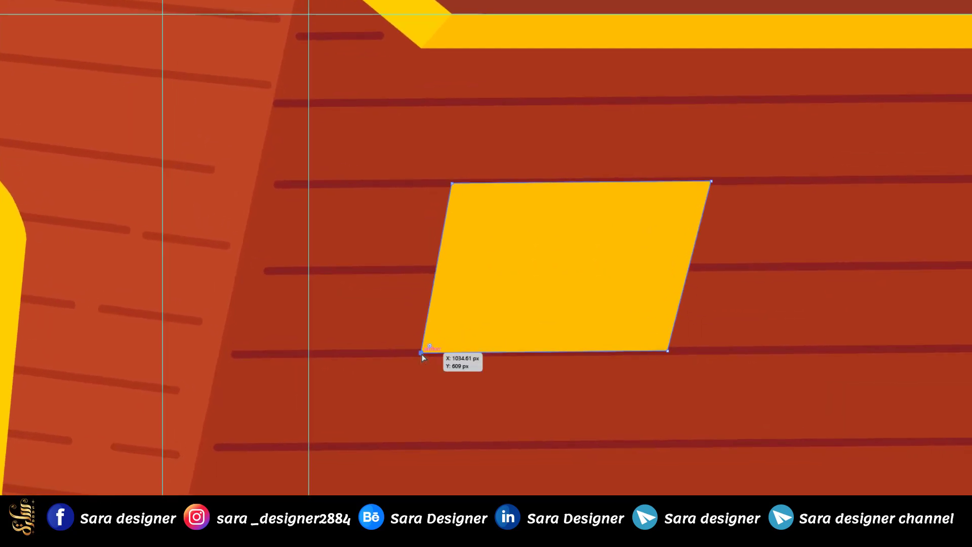
{"action": "left_click_drag", "start_coordinate": [422, 353], "coordinate": [403, 353]}
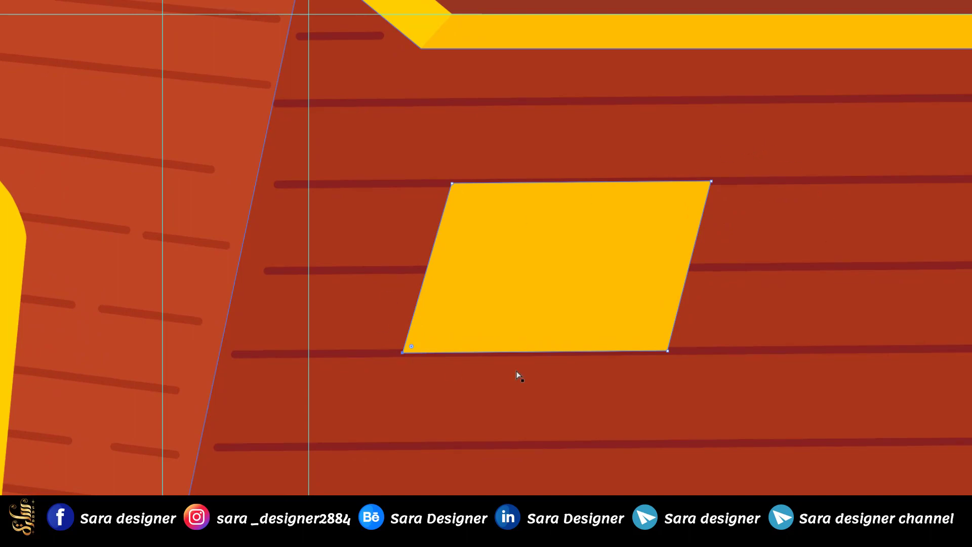
{"action": "scroll", "coordinate": [536, 387], "scroll_direction": "down", "scroll_amount": 2}
{"action": "scroll", "coordinate": [573, 395], "scroll_direction": "down", "scroll_amount": 1}
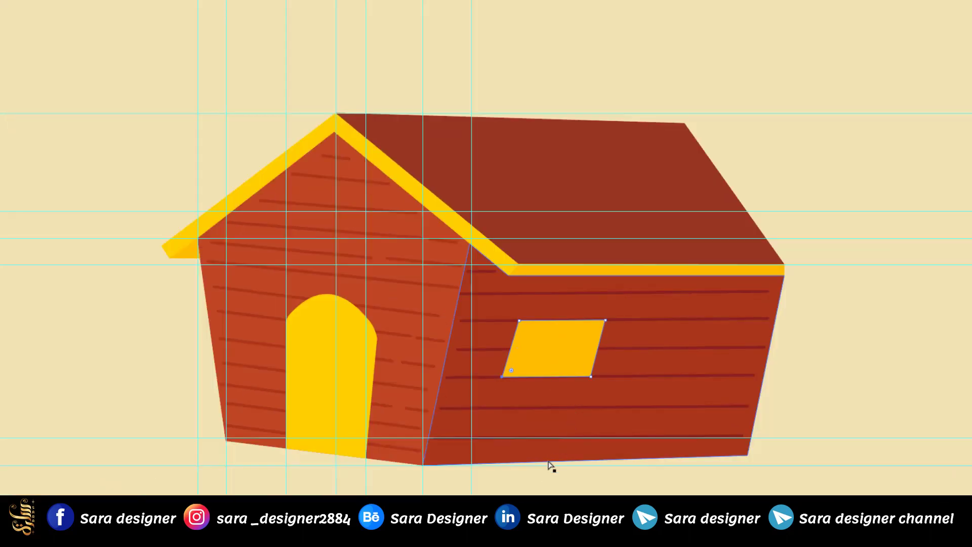
Recolour the side window shape with the light blue-grey palette swatch using the Eyedropper.
{"action": "left_click_drag", "start_coordinate": [548, 465], "coordinate": [598, 399]}
{"action": "scroll", "coordinate": [587, 443], "scroll_direction": "down", "scroll_amount": 1}
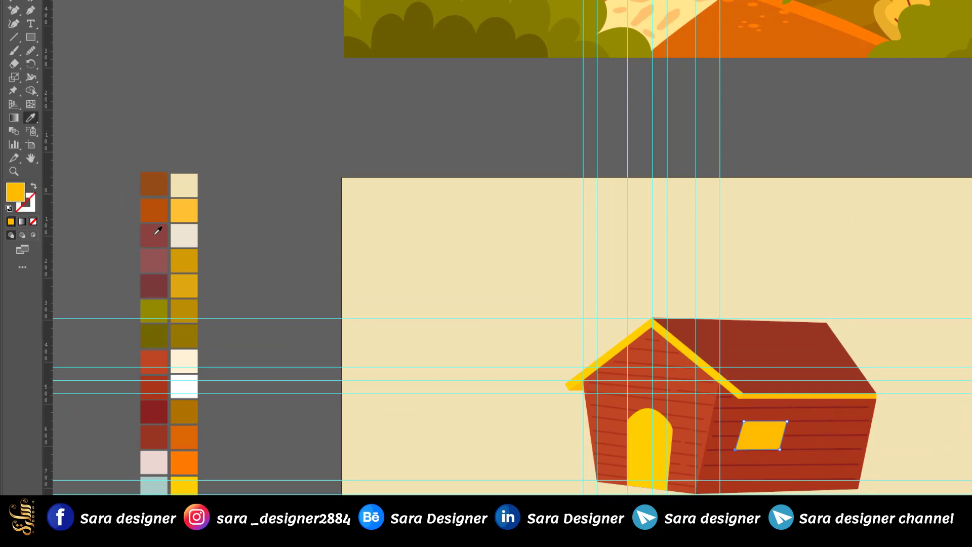
{"action": "scroll", "coordinate": [266, 415], "scroll_direction": "down", "scroll_amount": 3}
{"action": "scroll", "coordinate": [147, 405], "scroll_direction": "up", "scroll_amount": 2}
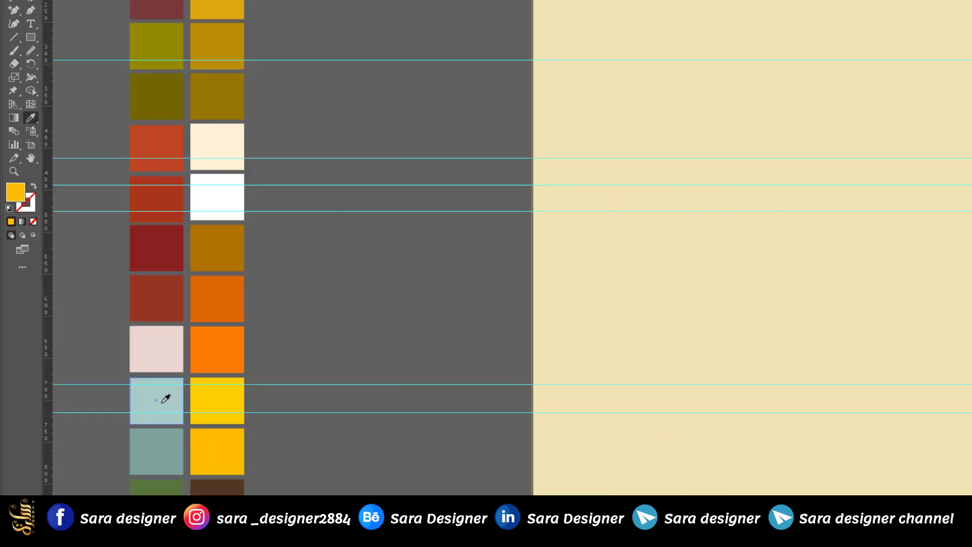
{"action": "scroll", "coordinate": [148, 406], "scroll_direction": "down", "scroll_amount": 3}
{"action": "scroll", "coordinate": [523, 404], "scroll_direction": "up", "scroll_amount": 4}
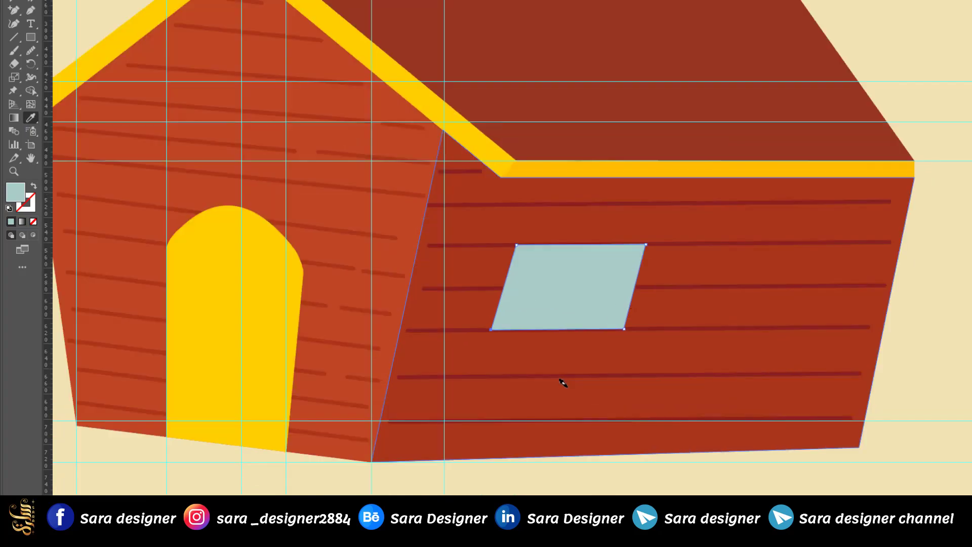
Duplicate the plank line just beneath the window, shorten the copy to the window's width and place it over the window.
{"action": "key", "text": "v"}
{"action": "left_click", "coordinate": [522, 376]}
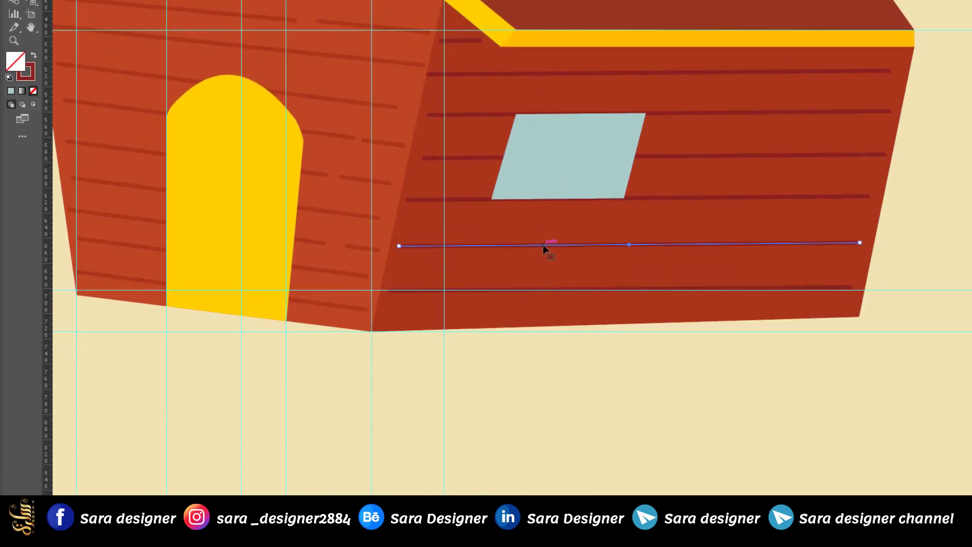
{"action": "left_click_drag", "start_coordinate": [543, 375], "coordinate": [544, 469]}
{"action": "left_click_drag", "start_coordinate": [547, 342], "coordinate": [555, 402]}
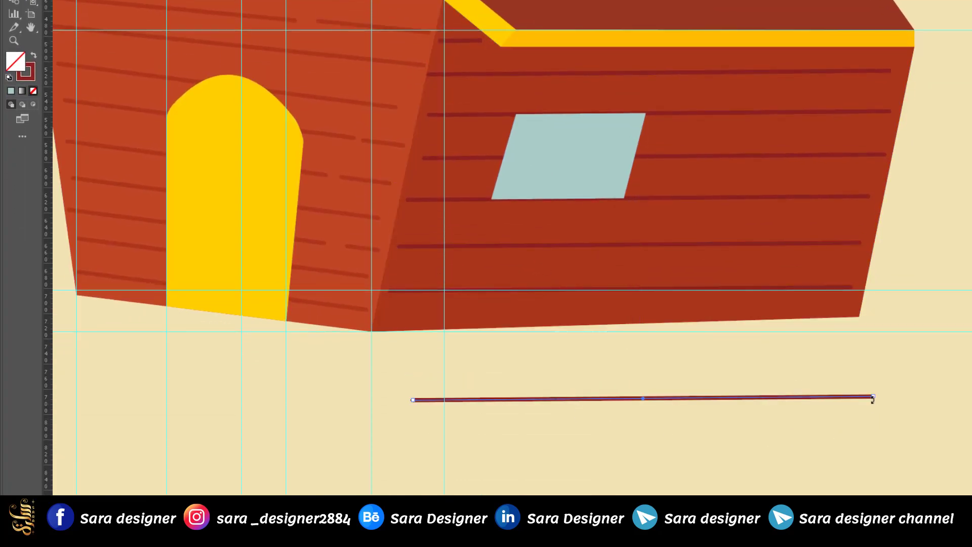
{"action": "left_click_drag", "start_coordinate": [874, 400], "coordinate": [576, 169]}
Bring the short line to the front and centre it across the window as a crossbar.
{"action": "right_click", "coordinate": [575, 169]}
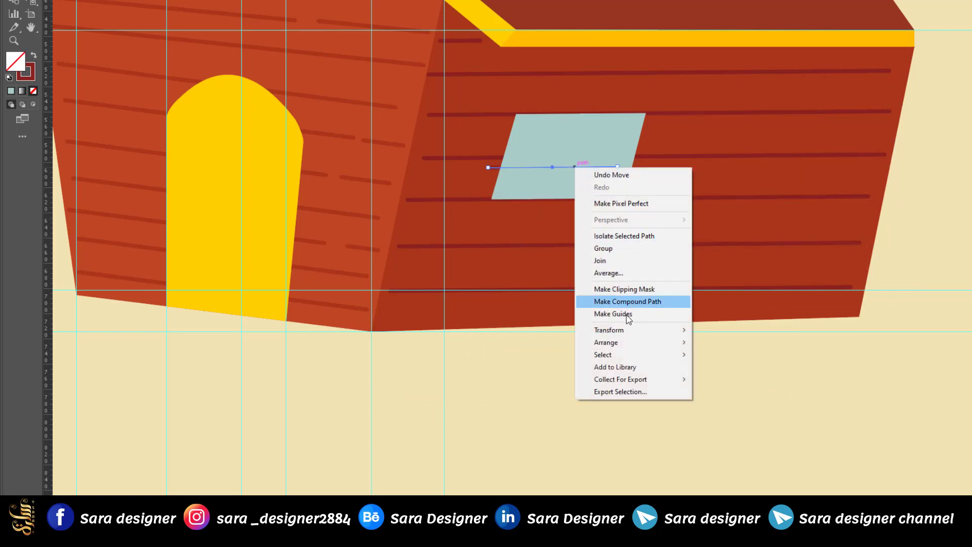
{"action": "mouse_move", "coordinate": [617, 348]}
{"action": "left_click", "coordinate": [733, 347]}
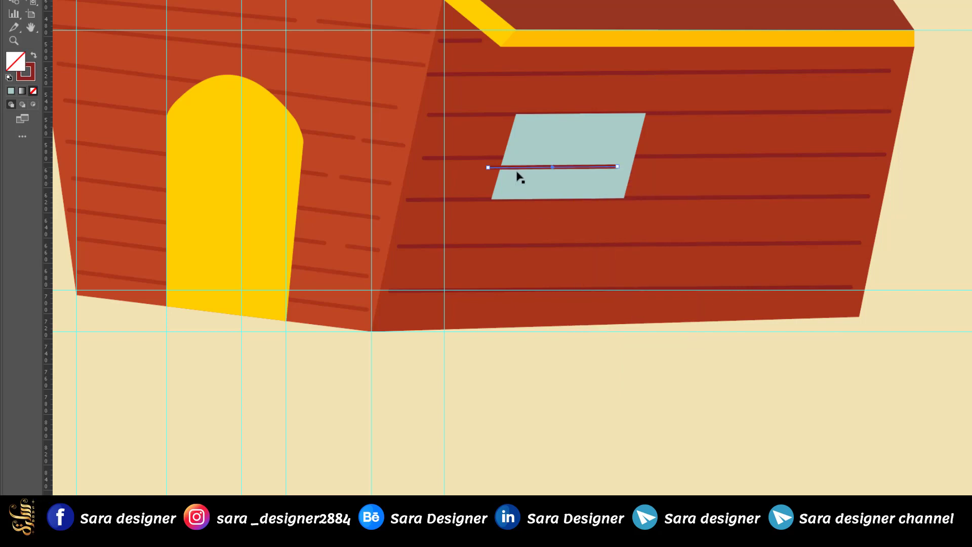
{"action": "scroll", "coordinate": [518, 176], "scroll_direction": "up", "scroll_amount": 4}
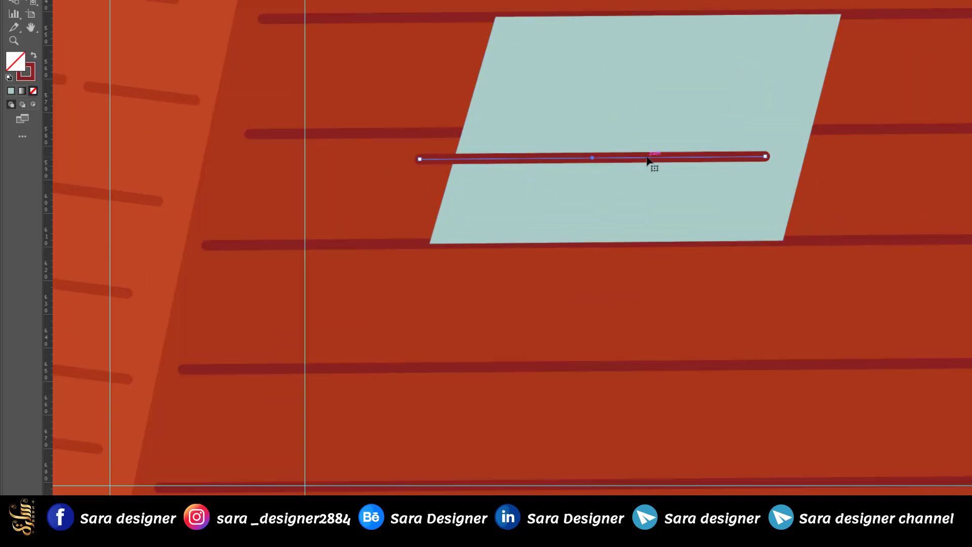
{"action": "left_click_drag", "start_coordinate": [649, 160], "coordinate": [695, 131]}
{"action": "scroll", "coordinate": [665, 341], "scroll_direction": "down", "scroll_amount": 4}
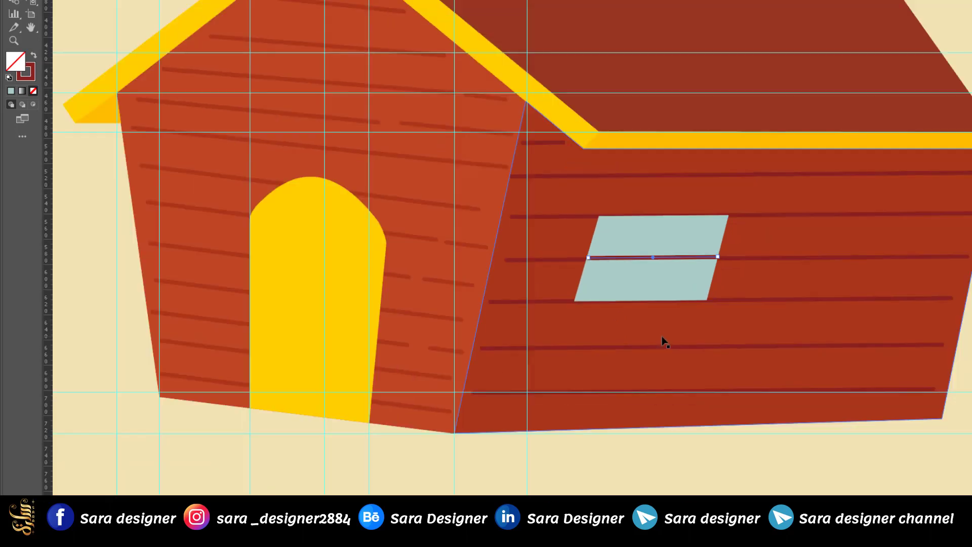
Give the window crossbar the darker grey-green palette colour and a 3 pt stroke.
{"action": "scroll", "coordinate": [665, 342], "scroll_direction": "down", "scroll_amount": 3}
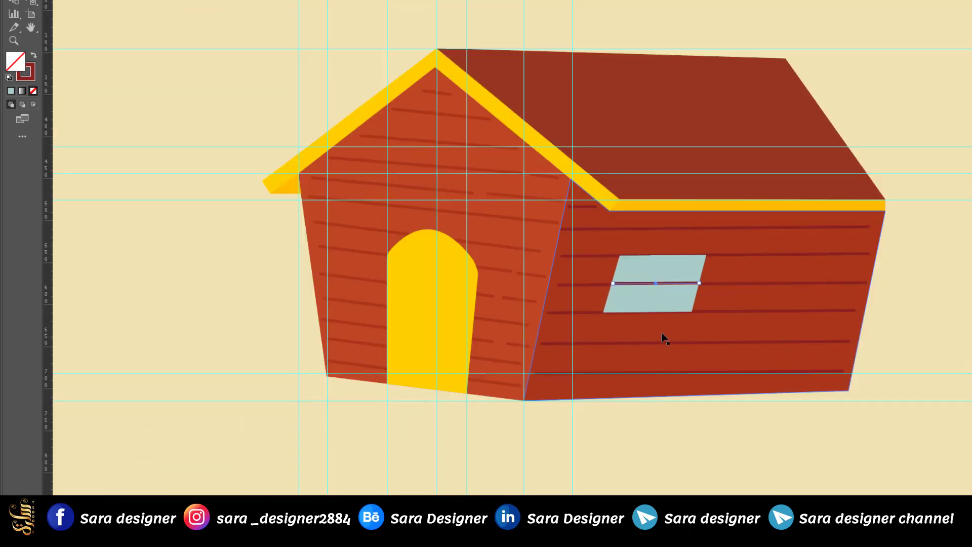
{"action": "scroll", "coordinate": [665, 339], "scroll_direction": "down", "scroll_amount": 3}
{"action": "scroll", "coordinate": [261, 394], "scroll_direction": "up", "scroll_amount": 5}
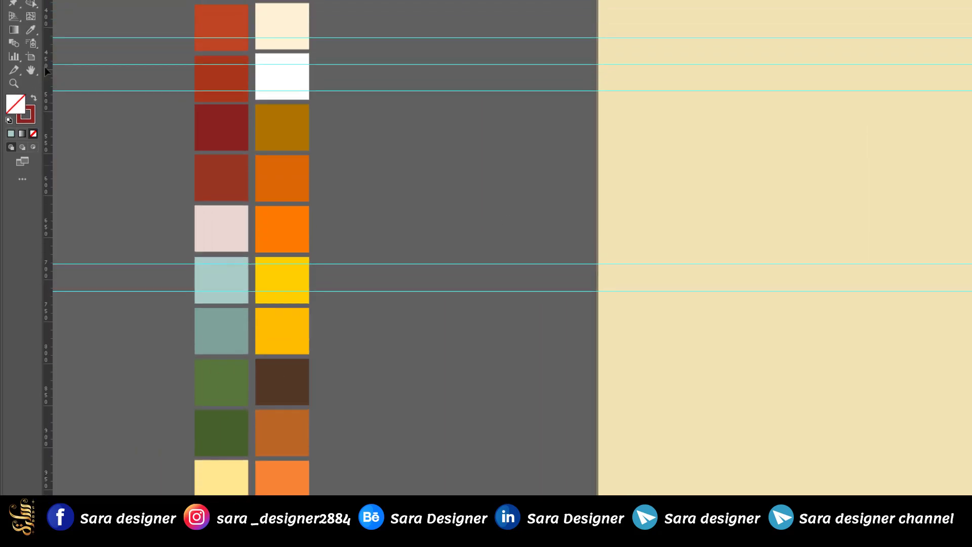
{"action": "left_click", "coordinate": [31, 29]}
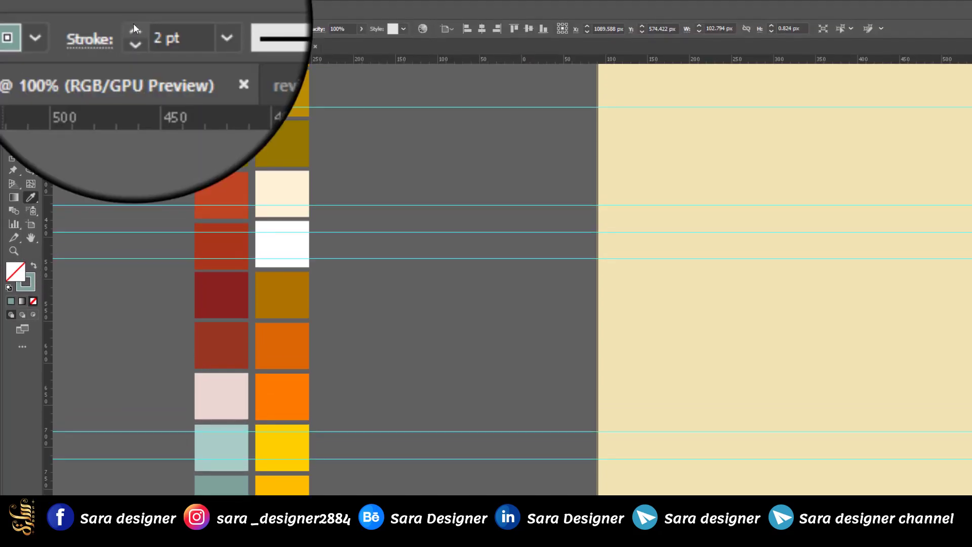
{"action": "scroll", "coordinate": [34, 481], "scroll_direction": "down", "scroll_amount": 3}
{"action": "scroll", "coordinate": [513, 459], "scroll_direction": "up", "scroll_amount": 5}
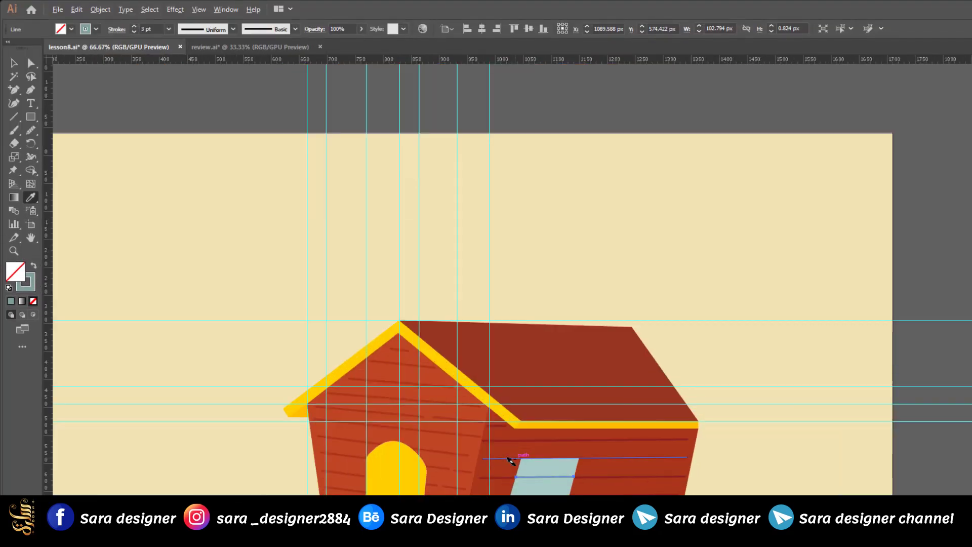
{"action": "scroll", "coordinate": [557, 493], "scroll_direction": "up", "scroll_amount": 1}
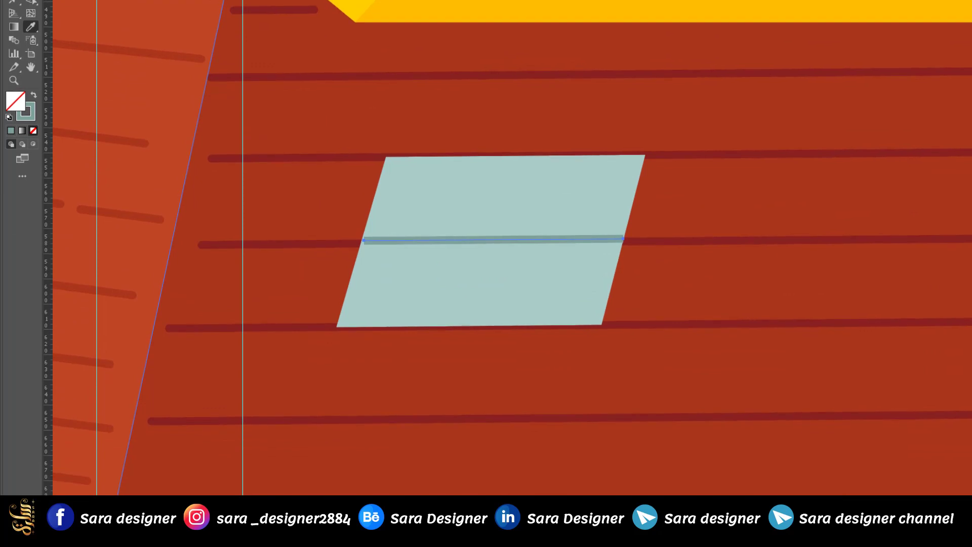
Extend the crossbar's left end to the window's edge and rotate a duplicate of the bar upright.
{"action": "scroll", "coordinate": [576, 237], "scroll_direction": "up", "scroll_amount": 2}
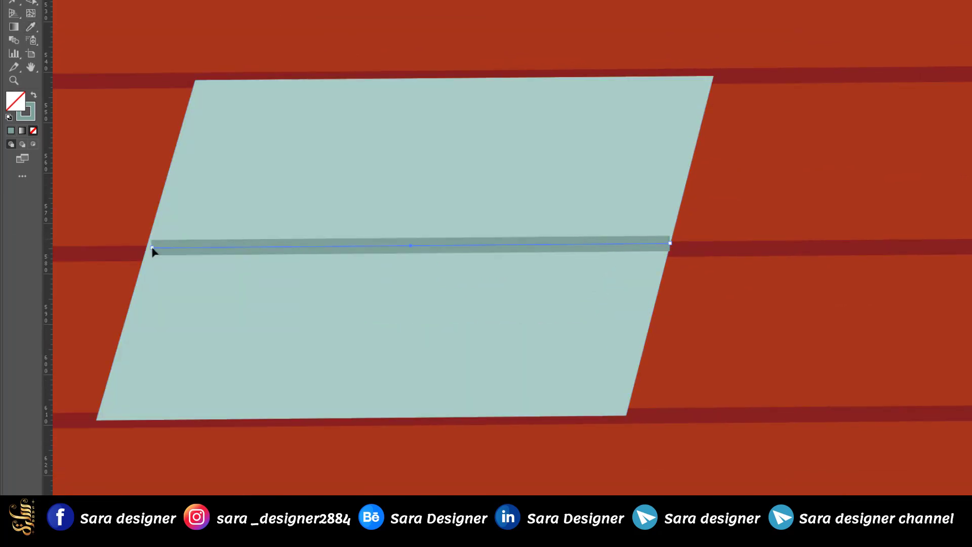
{"action": "left_click_drag", "start_coordinate": [153, 251], "coordinate": [147, 252]}
{"action": "left_click_drag", "start_coordinate": [489, 251], "coordinate": [491, 298]}
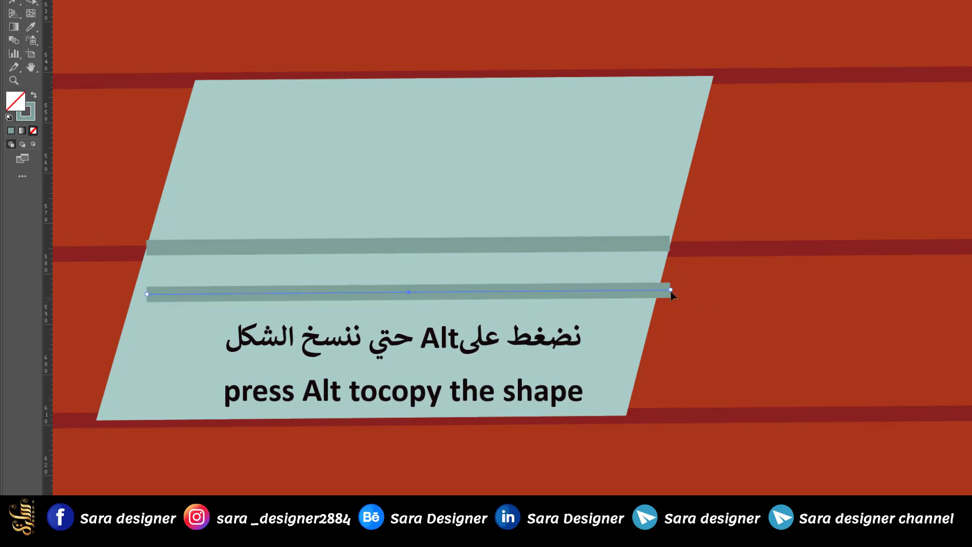
{"action": "left_click_drag", "start_coordinate": [671, 290], "coordinate": [487, 47]}
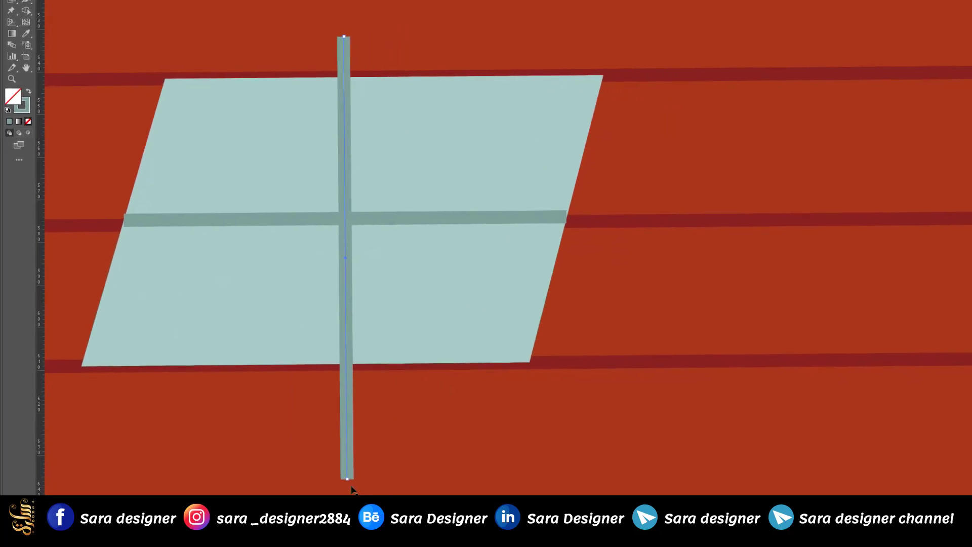
Slant the upright bar parallel to the window's sides and fit it between the window's upper and lower edges through the crossbar's middle.
{"action": "left_click_drag", "start_coordinate": [340, 485], "coordinate": [312, 483]}
{"action": "left_click_drag", "start_coordinate": [337, 306], "coordinate": [338, 296]}
{"action": "left_click_drag", "start_coordinate": [368, 30], "coordinate": [363, 77]}
{"action": "left_click_drag", "start_coordinate": [320, 466], "coordinate": [313, 365]}
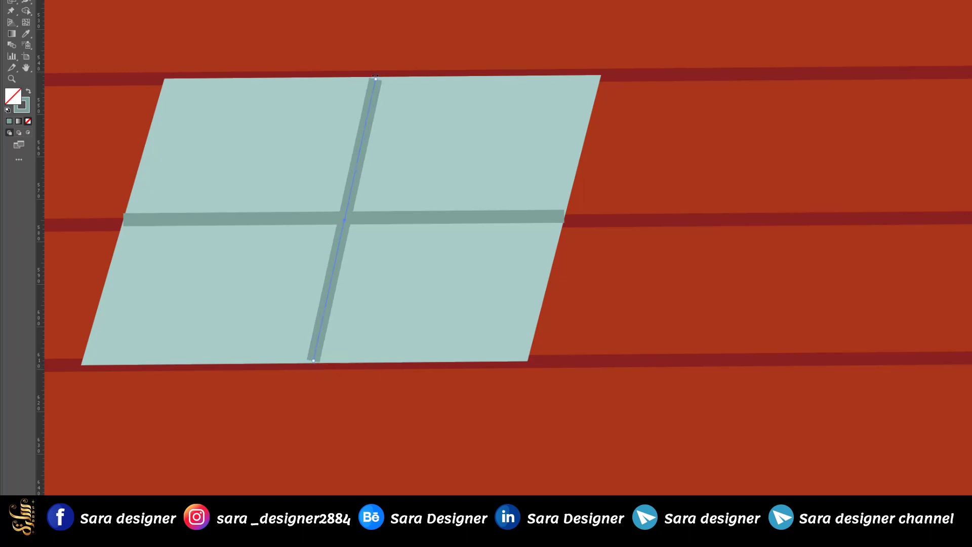
{"action": "left_click_drag", "start_coordinate": [376, 80], "coordinate": [377, 77]}
{"action": "scroll", "coordinate": [421, 421], "scroll_direction": "down", "scroll_amount": 3}
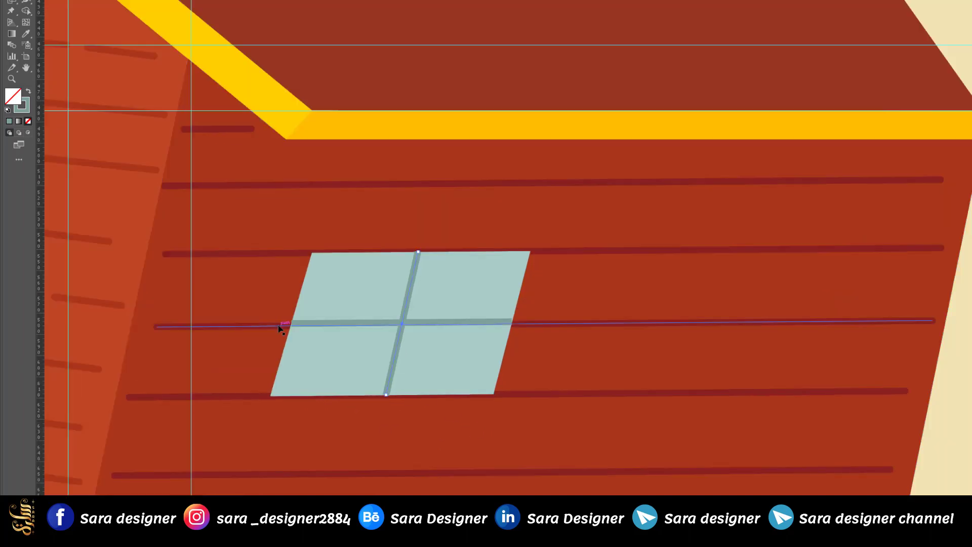
Expand the fill and stroke of both window bars and unite them into one cross shape.
{"action": "scroll", "coordinate": [282, 325], "scroll_direction": "up", "scroll_amount": 3}
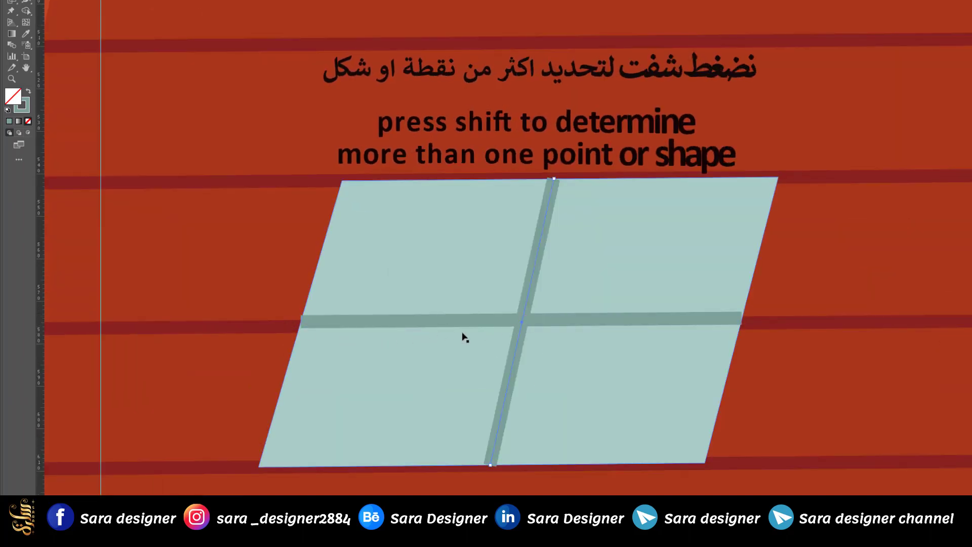
{"action": "left_click", "coordinate": [470, 322], "text": "shift"}
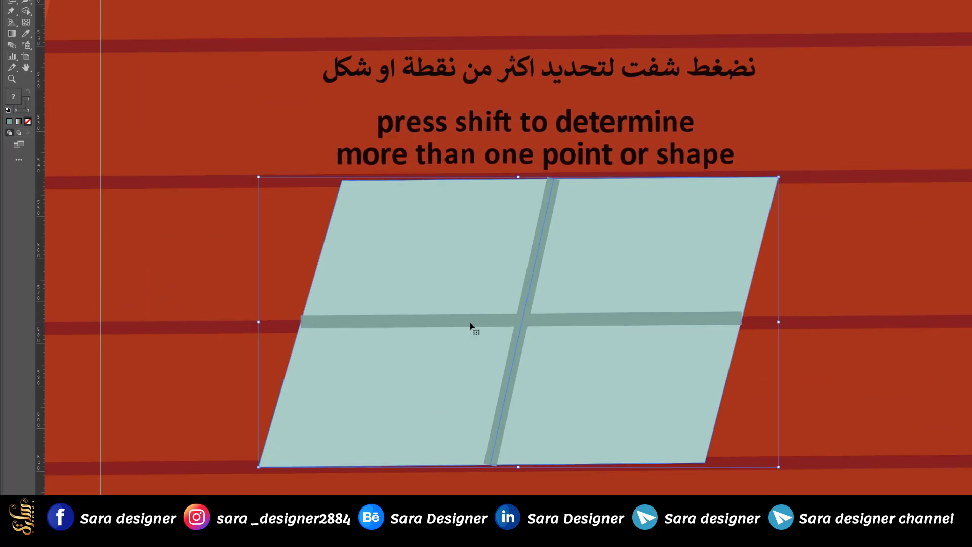
{"action": "left_click", "coordinate": [549, 489]}
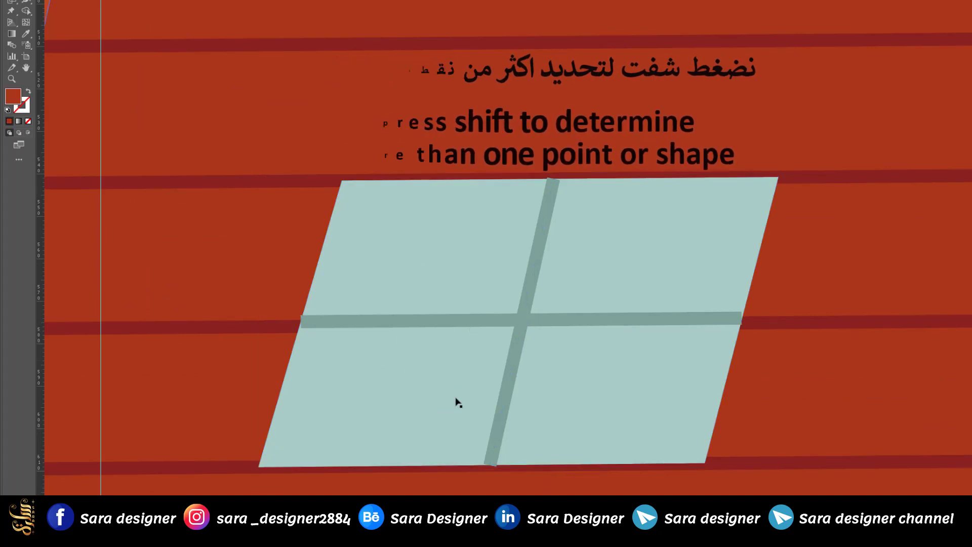
{"action": "left_click", "coordinate": [524, 322]}
{"action": "left_click", "coordinate": [525, 326]}
{"action": "left_click", "coordinate": [497, 323], "text": "shift"}
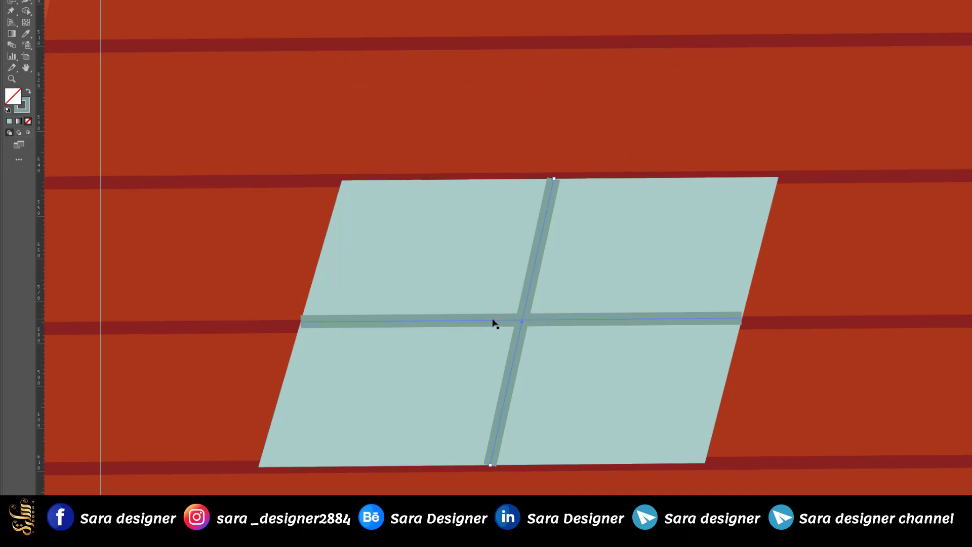
{"action": "left_click", "coordinate": [84, 8]}
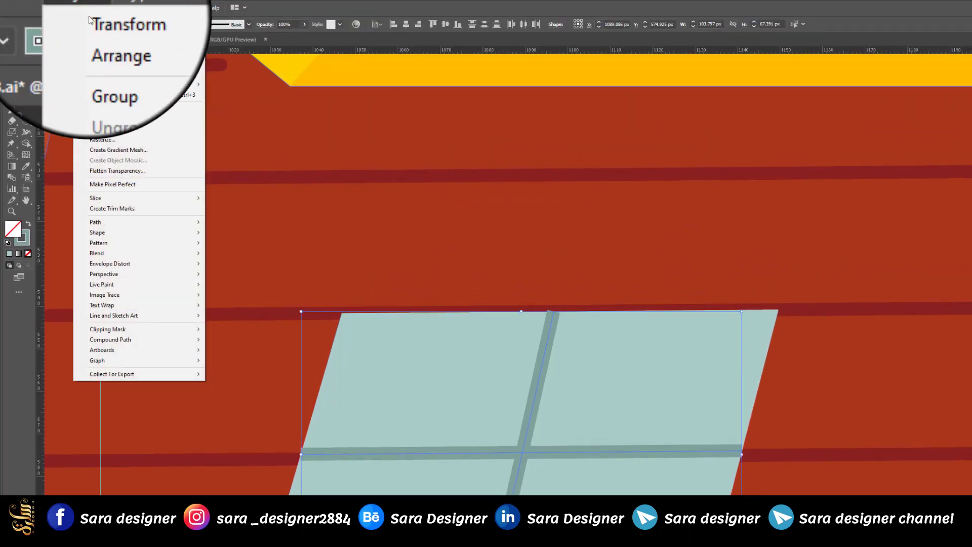
{"action": "left_click", "coordinate": [105, 108]}
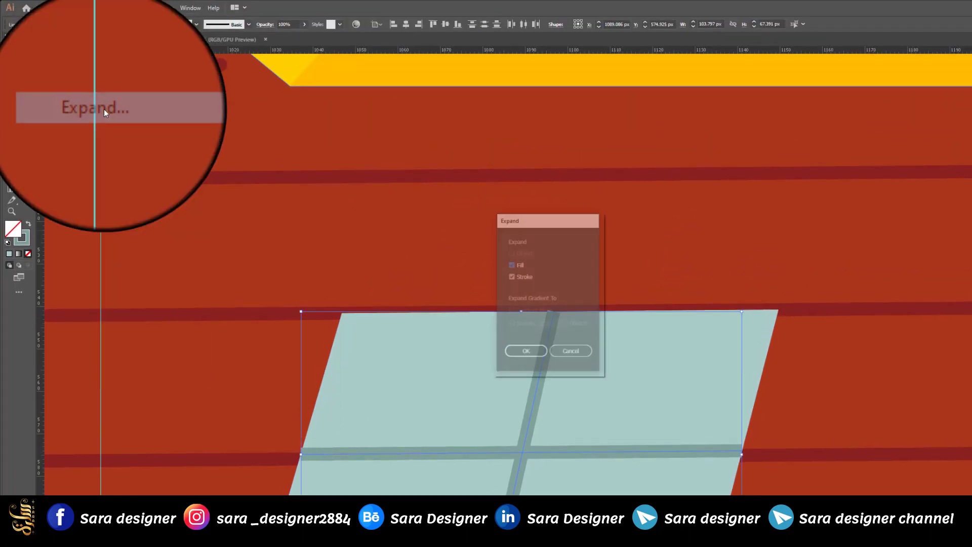
{"action": "left_click", "coordinate": [528, 351]}
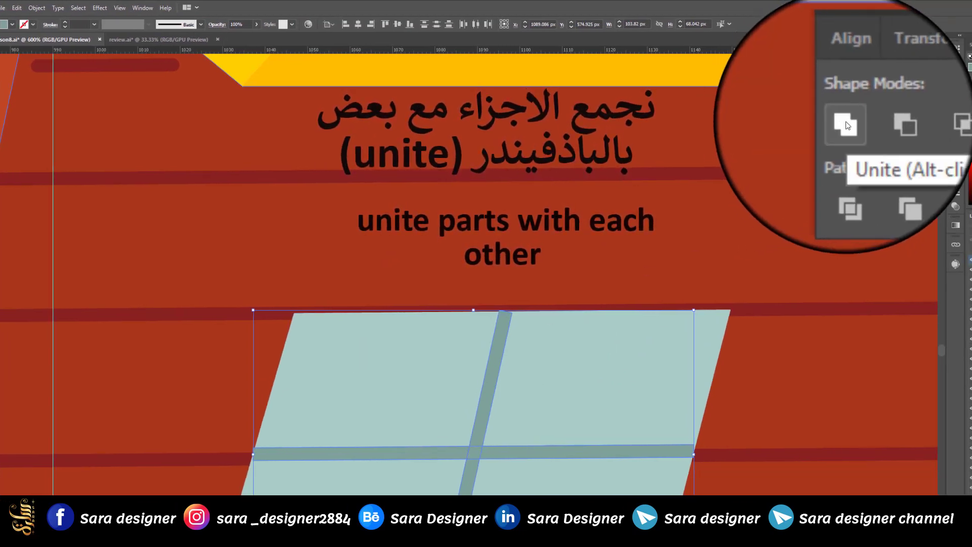
{"action": "left_click", "coordinate": [846, 123]}
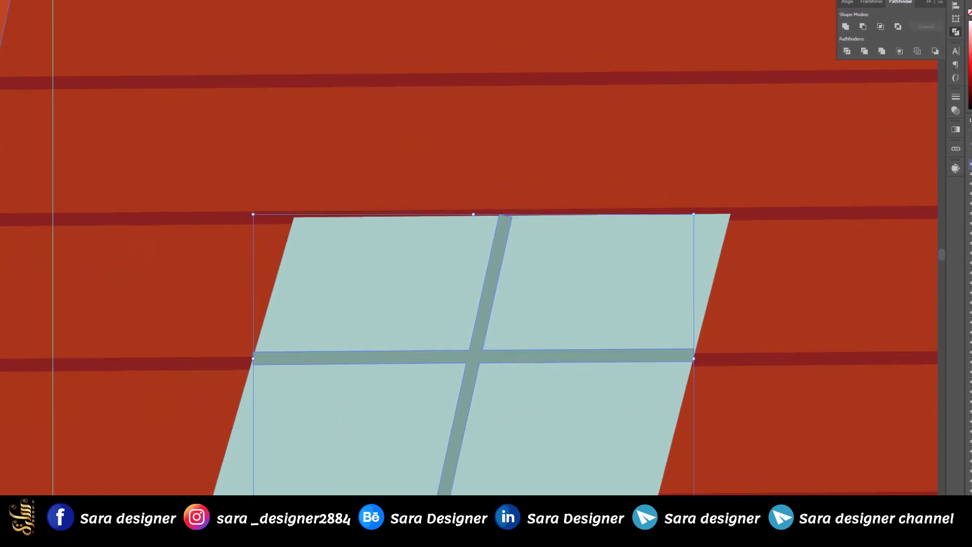
Move the corner points of the cross's upper and right ends so they follow the window's edges.
{"action": "key", "text": "a"}
{"action": "scroll", "coordinate": [499, 199], "scroll_direction": "up", "scroll_amount": 4}
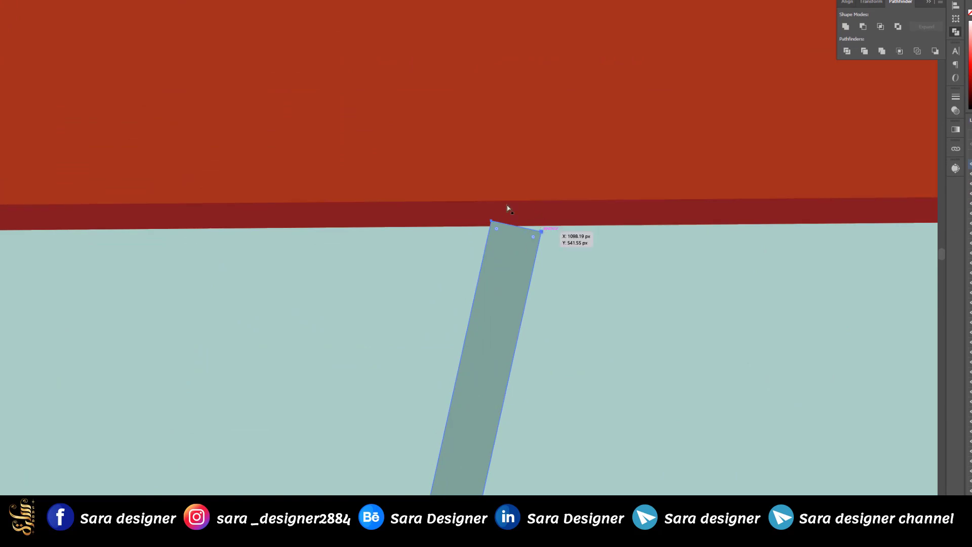
{"action": "left_click_drag", "start_coordinate": [541, 232], "coordinate": [543, 226]}
{"action": "scroll", "coordinate": [506, 299], "scroll_direction": "down", "scroll_amount": 4}
{"action": "scroll", "coordinate": [590, 370], "scroll_direction": "up", "scroll_amount": 4}
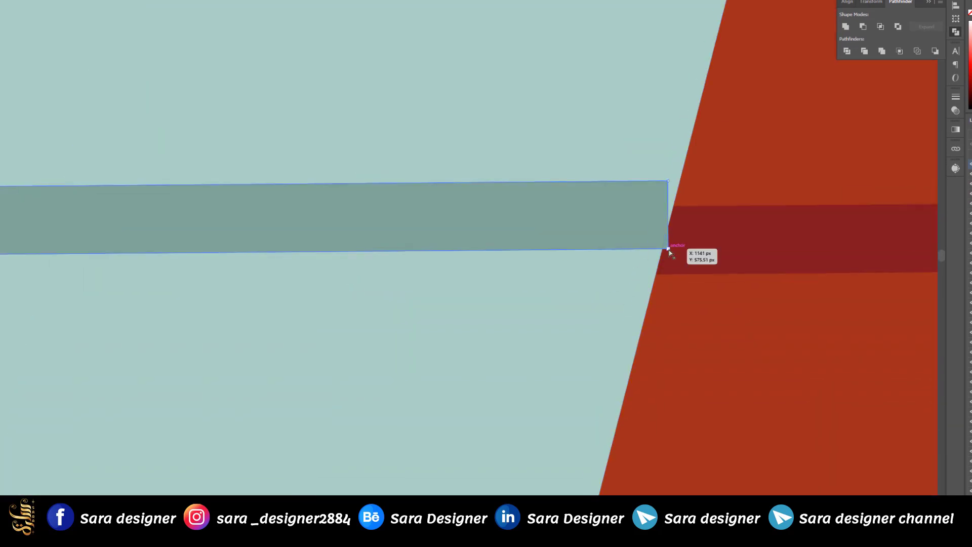
{"action": "left_click_drag", "start_coordinate": [669, 249], "coordinate": [662, 249]}
{"action": "left_click_drag", "start_coordinate": [668, 181], "coordinate": [681, 183]}
Align the corner points of the cross's left and lower ends with the window's edges.
{"action": "scroll", "coordinate": [681, 192], "scroll_direction": "down", "scroll_amount": 4}
{"action": "scroll", "coordinate": [505, 486], "scroll_direction": "up", "scroll_amount": 3}
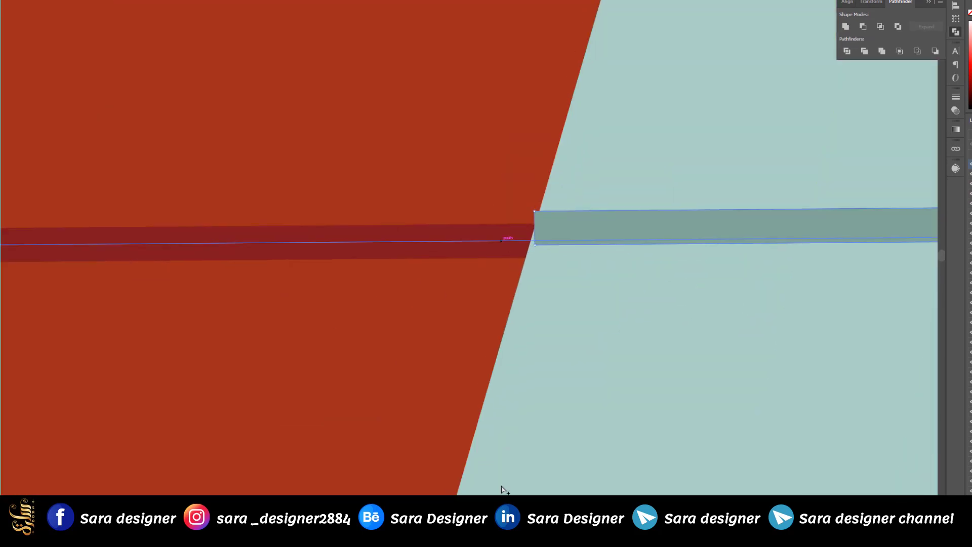
{"action": "left_click_drag", "start_coordinate": [538, 212], "coordinate": [537, 201]}
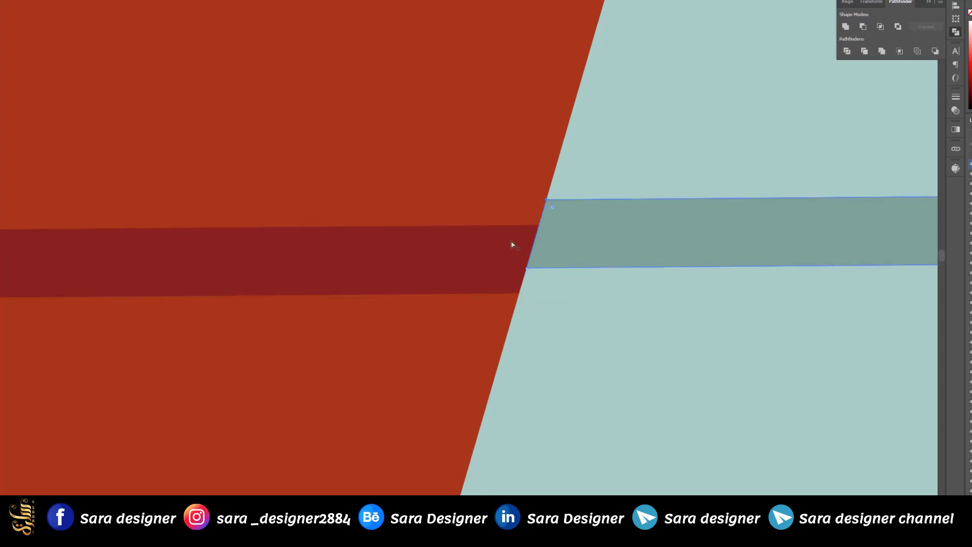
{"action": "scroll", "coordinate": [512, 245], "scroll_direction": "down", "scroll_amount": 4}
{"action": "scroll", "coordinate": [618, 296], "scroll_direction": "up", "scroll_amount": 4}
{"action": "left_click_drag", "start_coordinate": [599, 279], "coordinate": [600, 273]}
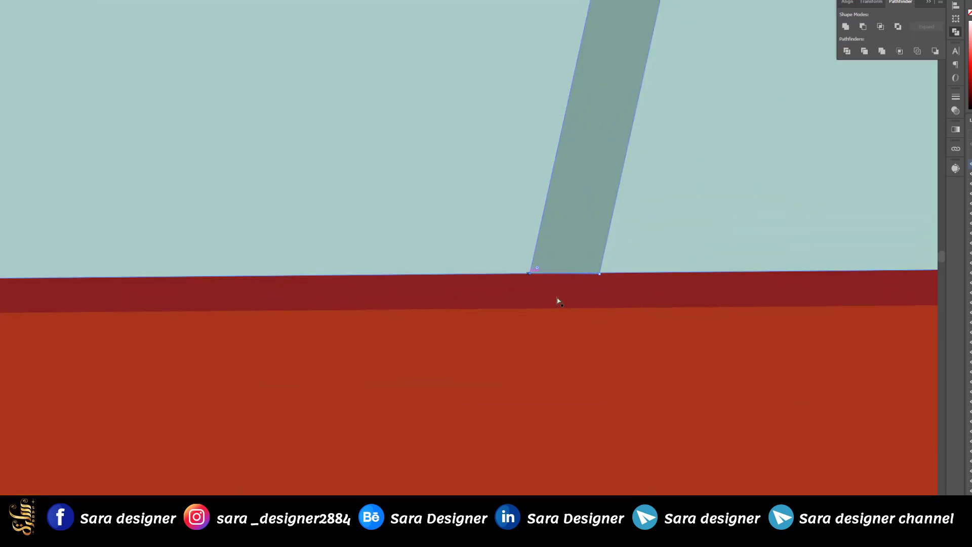
{"action": "scroll", "coordinate": [523, 250], "scroll_direction": "down", "scroll_amount": 4}
Group the cross-shaped bars together with the window pane.
{"action": "key", "text": "v"}
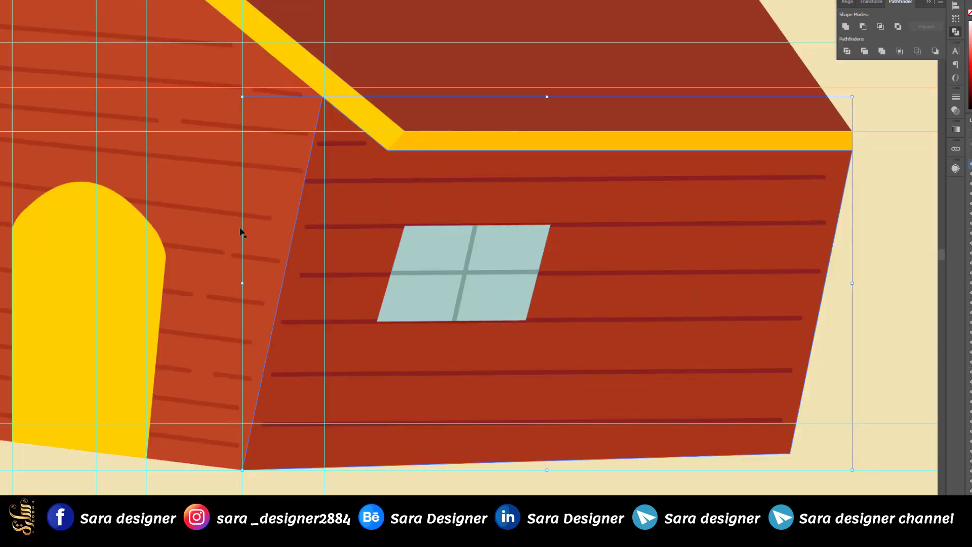
{"action": "left_click", "coordinate": [467, 284]}
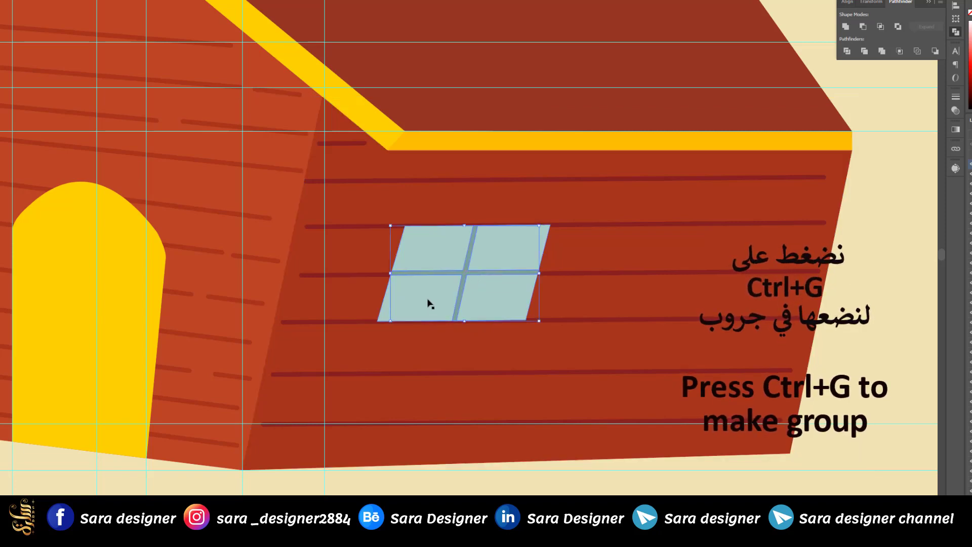
{"action": "key", "text": "ctrl+g"}
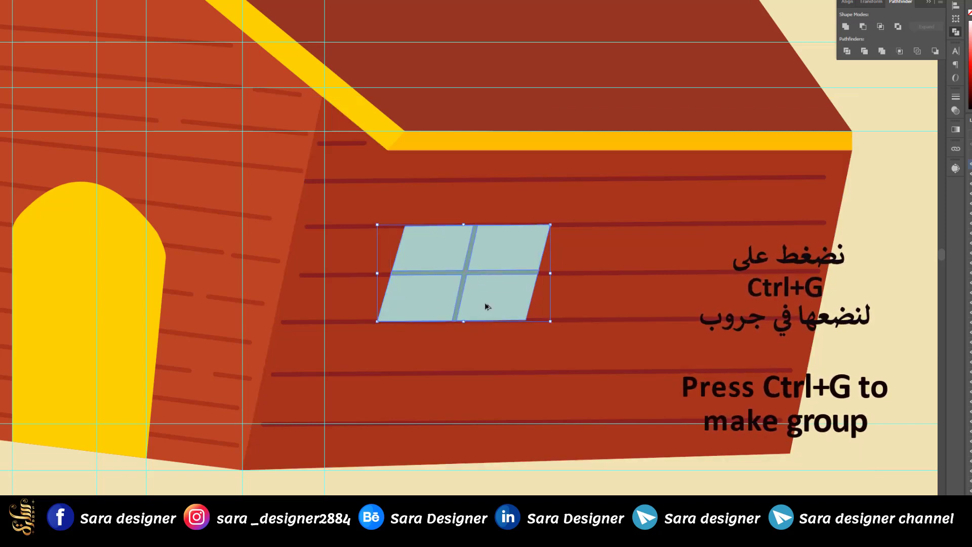
Duplicate the grouped side window to its right on the side wall, level with the original.
{"action": "left_click_drag", "start_coordinate": [487, 305], "coordinate": [691, 310]}
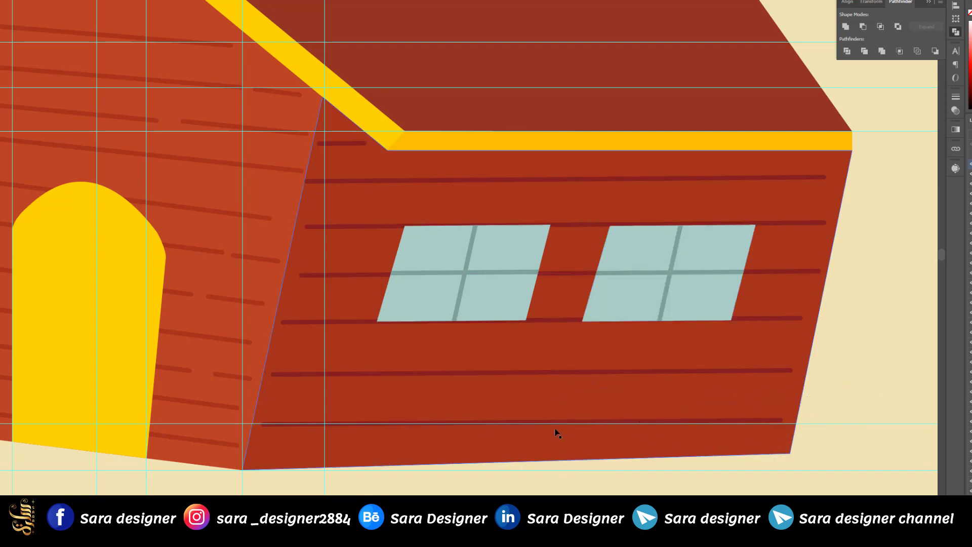
{"action": "scroll", "coordinate": [557, 432], "scroll_direction": "down", "scroll_amount": 3}
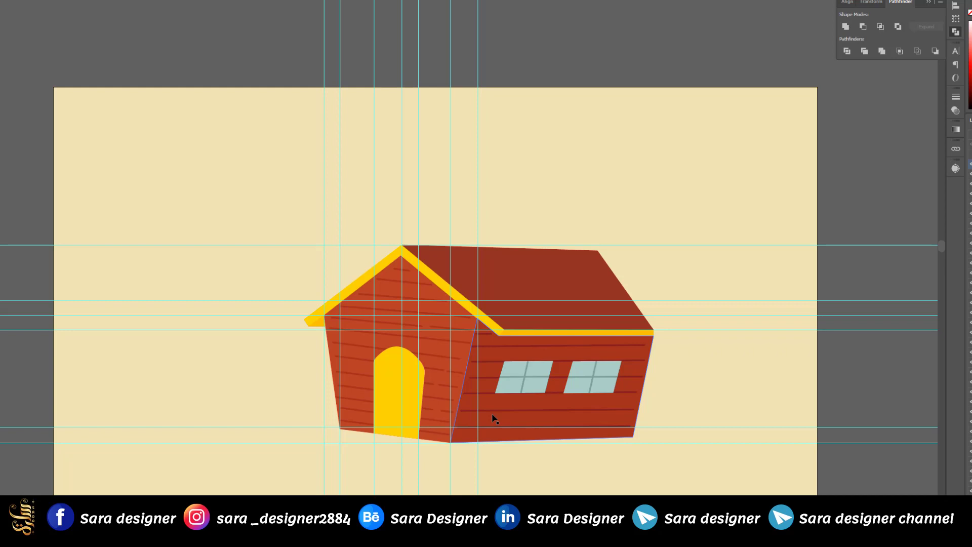
{"action": "scroll", "coordinate": [495, 418], "scroll_direction": "up", "scroll_amount": 4}
{"action": "scroll", "coordinate": [495, 419], "scroll_direction": "down", "scroll_amount": 2}
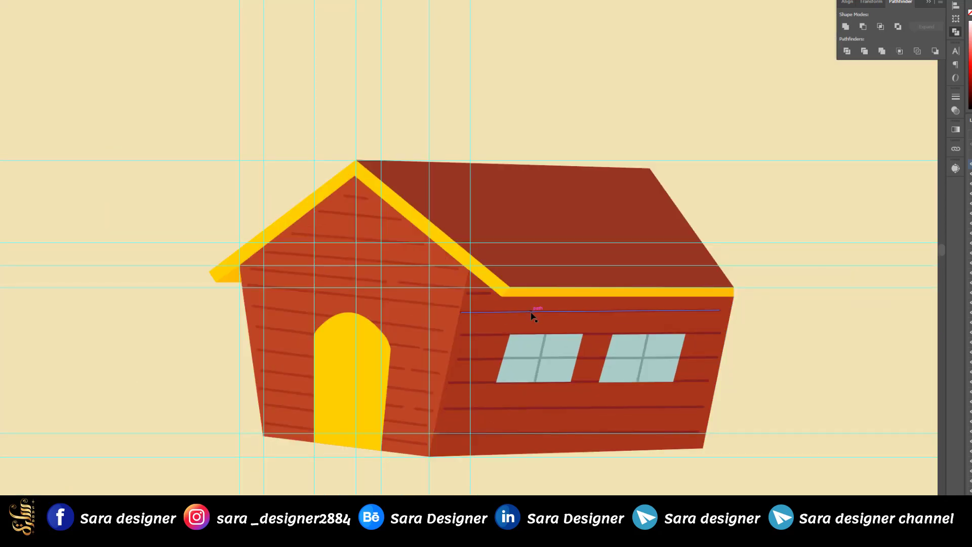
Copy the side wall's uppermost long plank line above the roof and start a previewed Zig Zag effect on it.
{"action": "left_click_drag", "start_coordinate": [531, 313], "coordinate": [533, 80]}
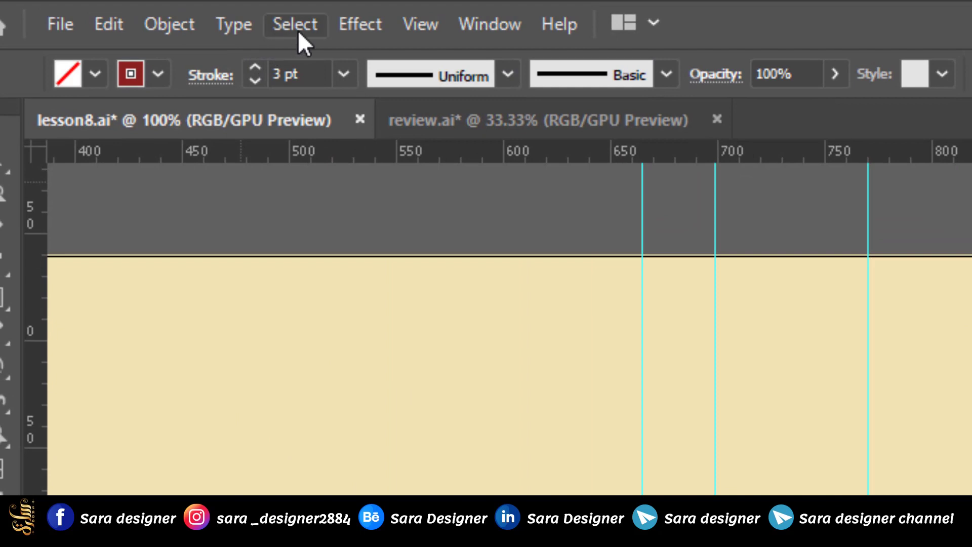
{"action": "left_click", "coordinate": [363, 25]}
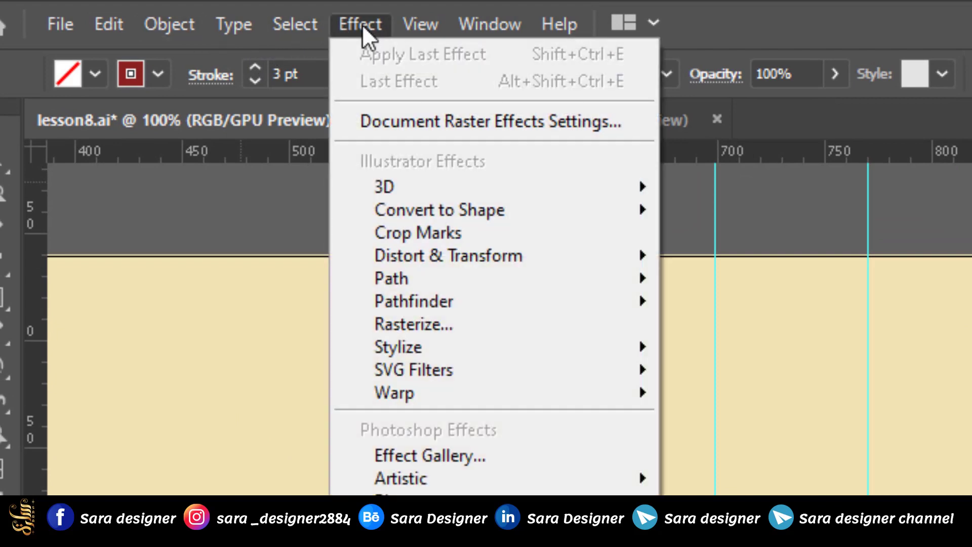
{"action": "mouse_move", "coordinate": [444, 259]}
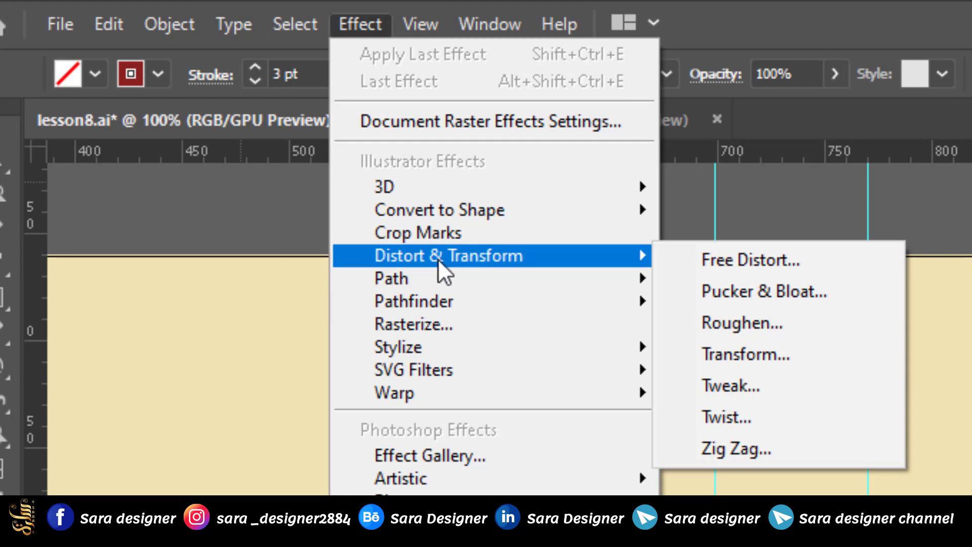
{"action": "left_click", "coordinate": [737, 450]}
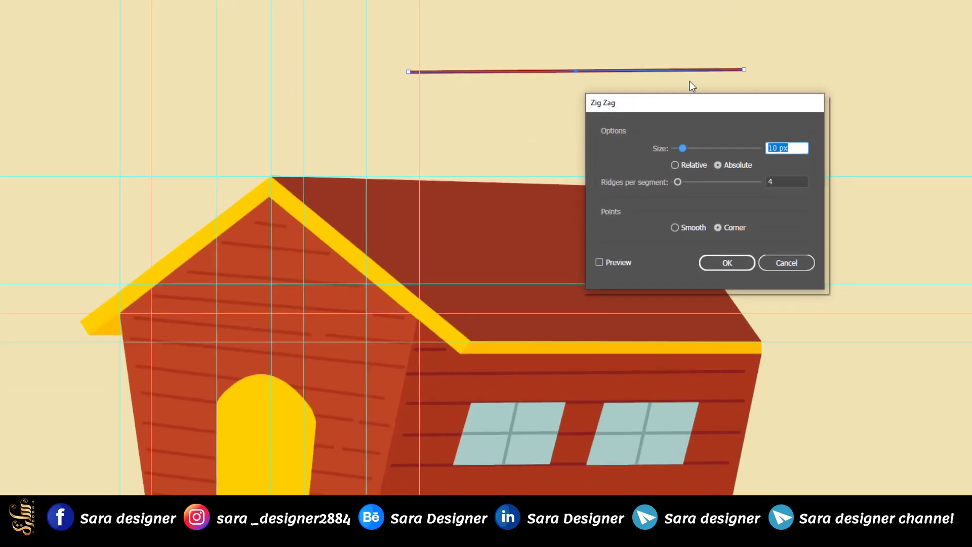
{"action": "left_click", "coordinate": [599, 262]}
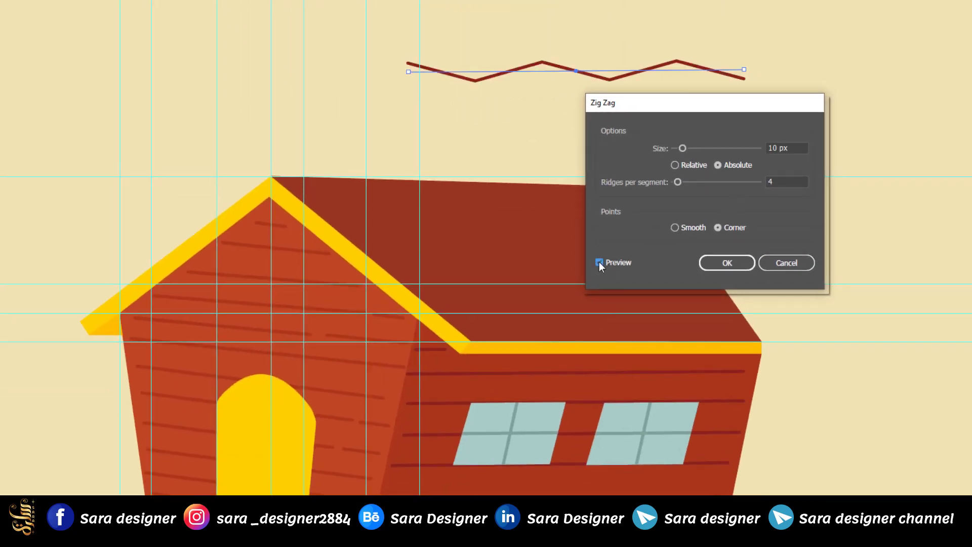
Apply the Zig Zag with smooth points, an absolute size of 6 px and 13 ridges per segment.
{"action": "left_click", "coordinate": [674, 228]}
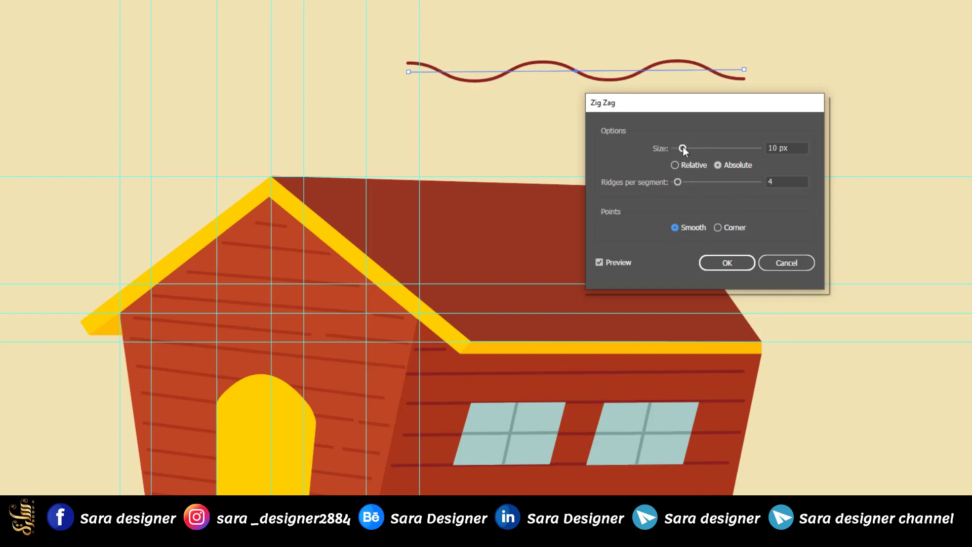
{"action": "left_click_drag", "start_coordinate": [678, 181], "coordinate": [682, 181]}
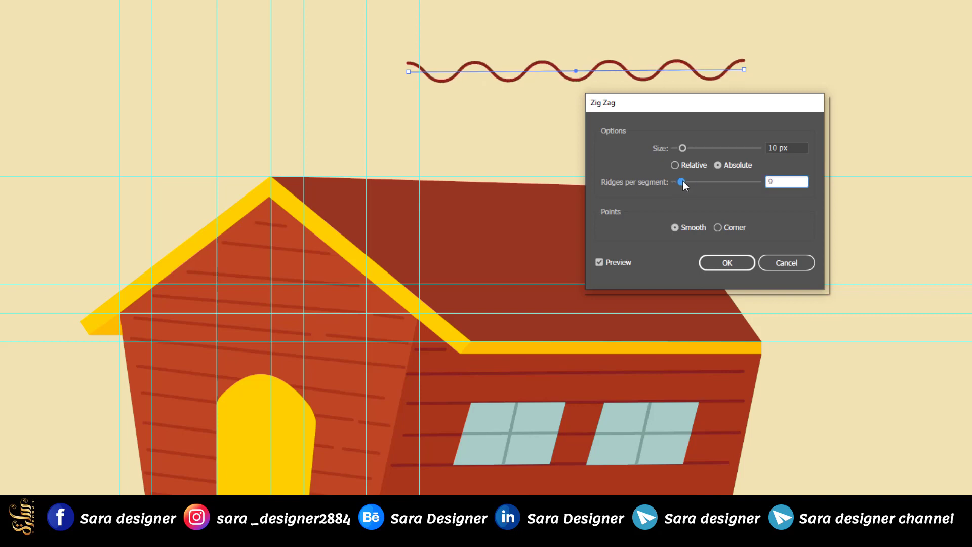
{"action": "left_click_drag", "start_coordinate": [683, 181], "coordinate": [686, 181]}
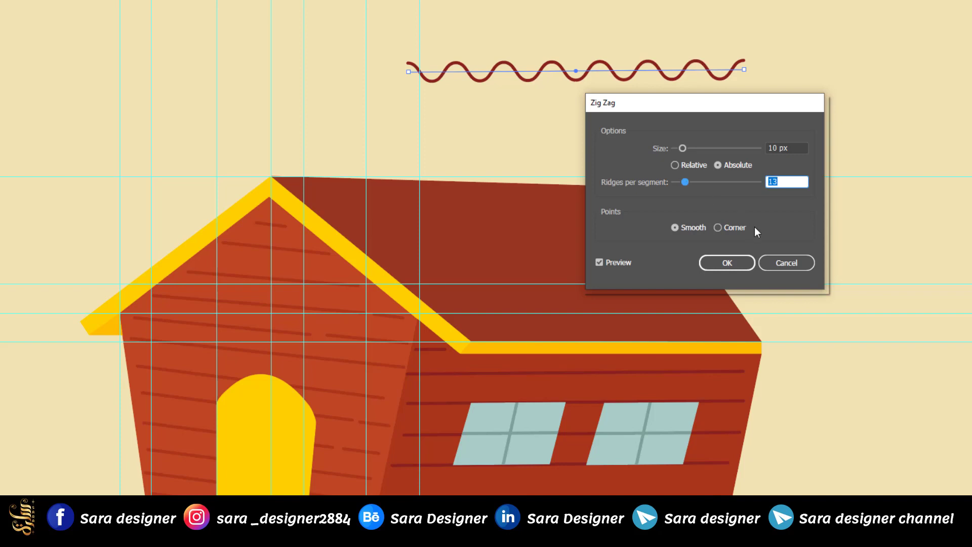
{"action": "left_click_drag", "start_coordinate": [687, 146], "coordinate": [682, 147]}
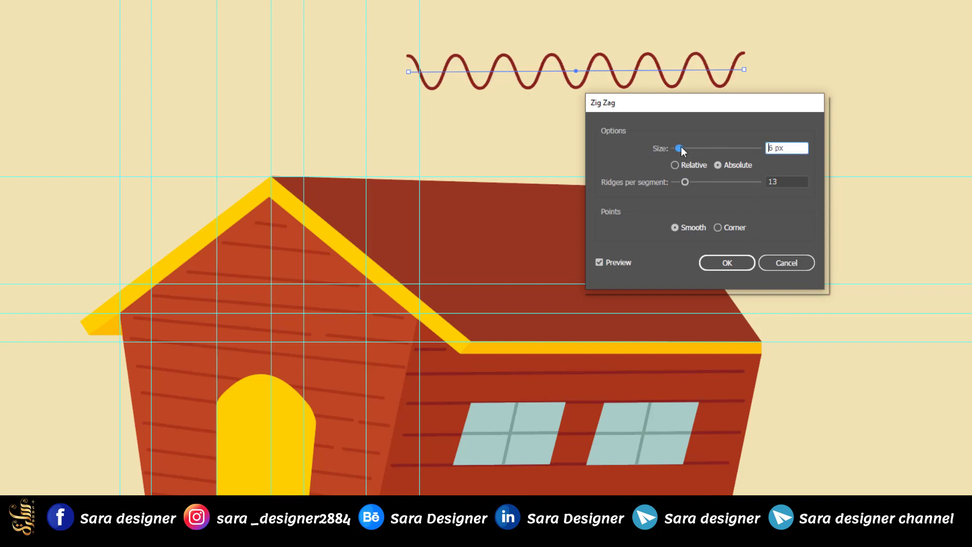
{"action": "left_click", "coordinate": [727, 263]}
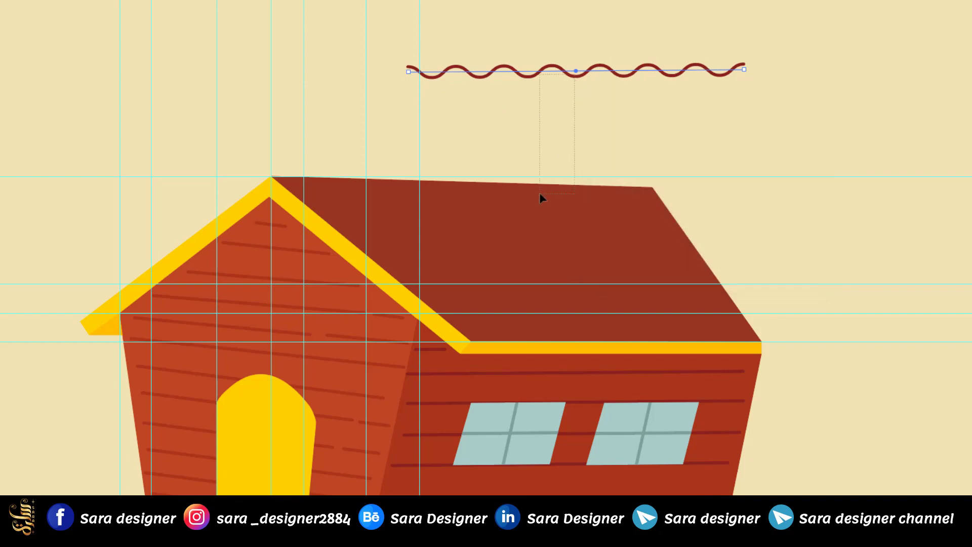
Place the wavy line along the roof's upper edge, copy it into three parallel rows and shorten the third row.
{"action": "left_click_drag", "start_coordinate": [581, 76], "coordinate": [563, 235]}
{"action": "key", "text": "ctrl+plus"}
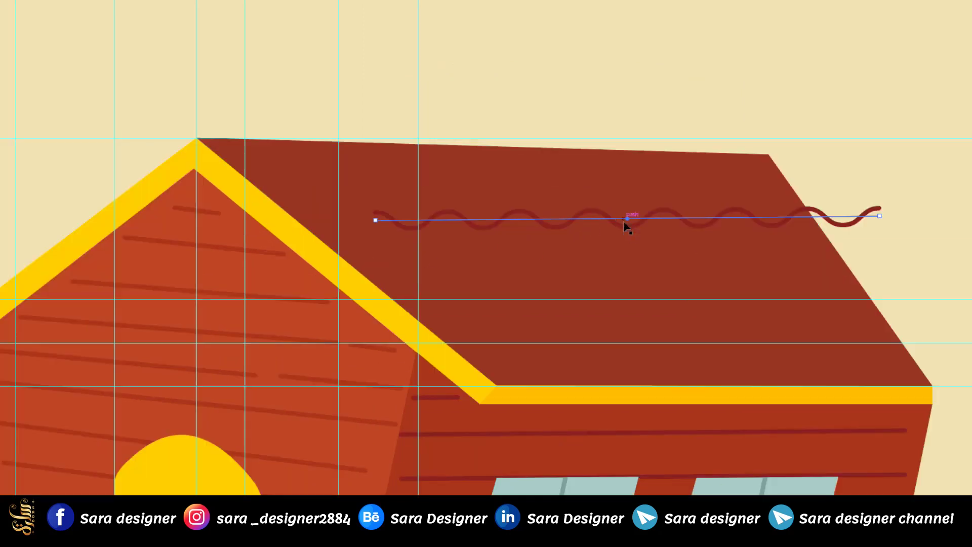
{"action": "left_click_drag", "start_coordinate": [628, 224], "coordinate": [508, 179]}
{"action": "mouse_move", "coordinate": [569, 180]}
{"action": "left_mouse_down"}
{"action": "mouse_move", "coordinate": [598, 231]}
{"action": "mouse_move", "coordinate": [680, 277]}
{"action": "left_mouse_up"}
{"action": "scroll", "coordinate": [847, 296], "scroll_direction": "up", "scroll_amount": 2}
{"action": "left_click_drag", "start_coordinate": [850, 246], "coordinate": [790, 245]}
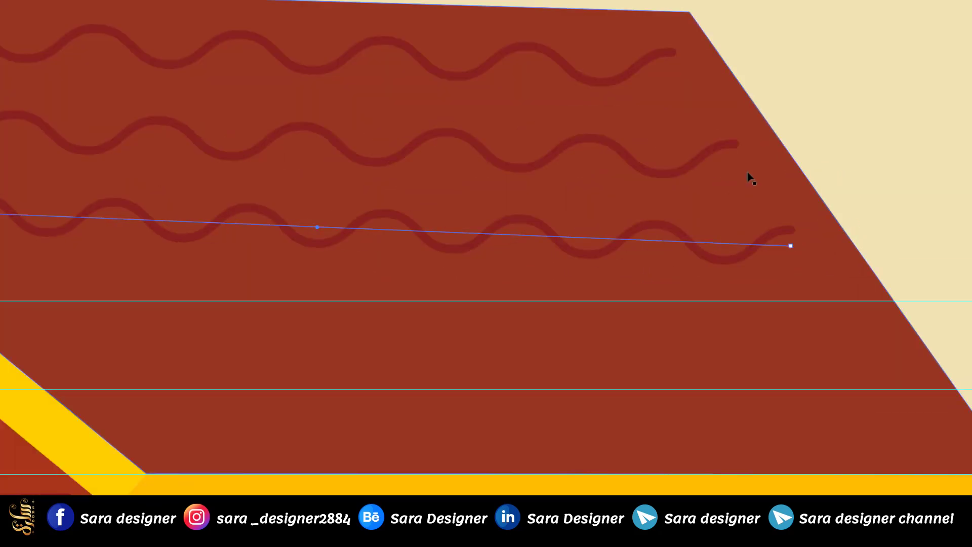
Add two more wavy rows down to the eave and fit the lowest one inside the roof.
{"action": "scroll", "coordinate": [750, 203], "scroll_direction": "down", "scroll_amount": 1}
{"action": "scroll", "coordinate": [712, 265], "scroll_direction": "down", "scroll_amount": 2}
{"action": "left_click_drag", "start_coordinate": [685, 213], "coordinate": [757, 276]}
{"action": "left_click_drag", "start_coordinate": [588, 267], "coordinate": [641, 336]}
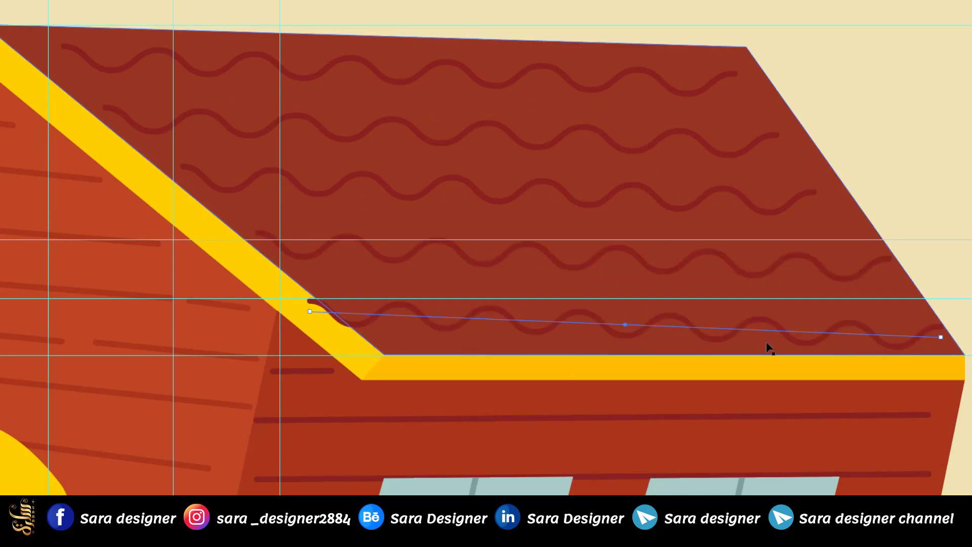
{"action": "mouse_move", "coordinate": [941, 337]}
{"action": "left_mouse_down"}
{"action": "mouse_move", "coordinate": [899, 338]}
{"action": "mouse_move", "coordinate": [920, 337]}
{"action": "left_mouse_up"}
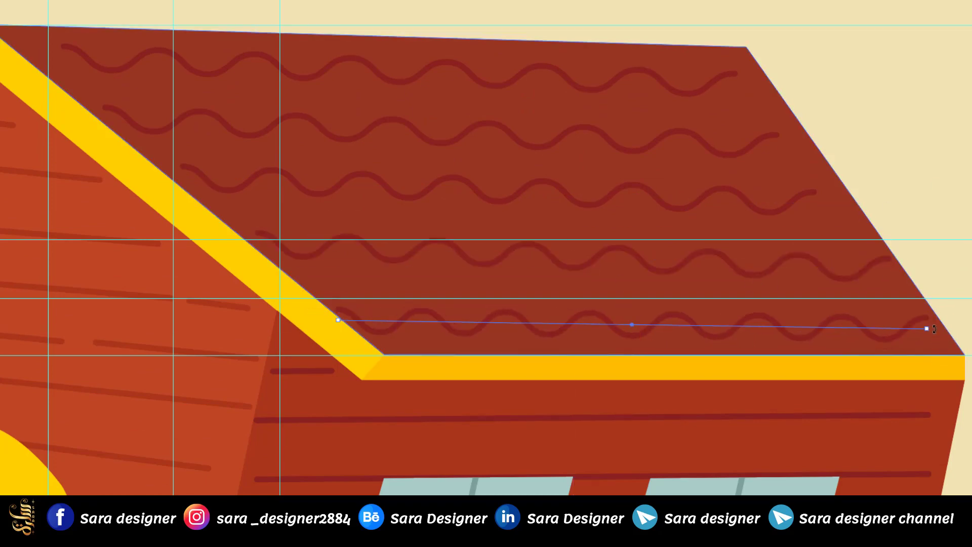
Compare the house with the small house in the reference autumn scene.
{"action": "scroll", "coordinate": [562, 282], "scroll_direction": "down", "scroll_amount": 4}
{"action": "scroll", "coordinate": [436, 417], "scroll_direction": "up", "scroll_amount": 5}
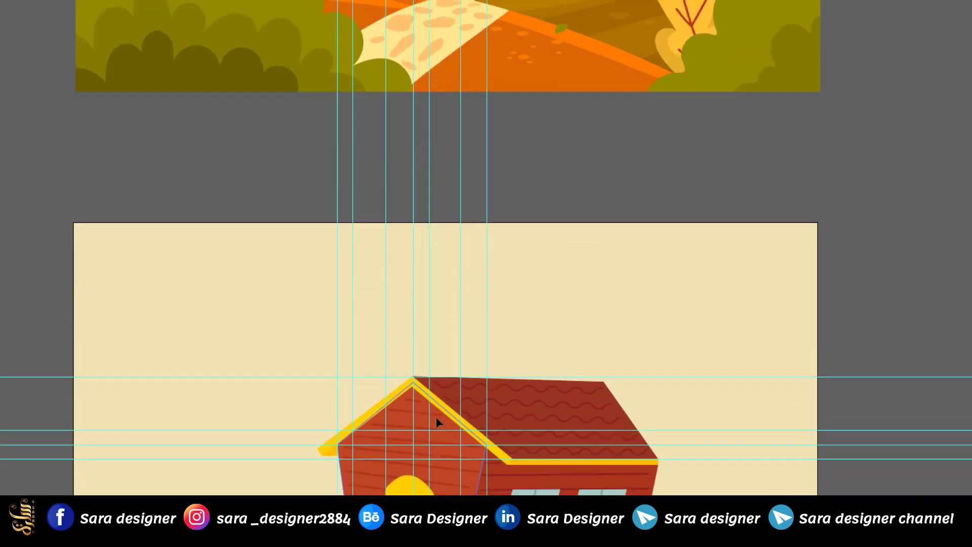
{"action": "scroll", "coordinate": [437, 422], "scroll_direction": "up", "scroll_amount": 3}
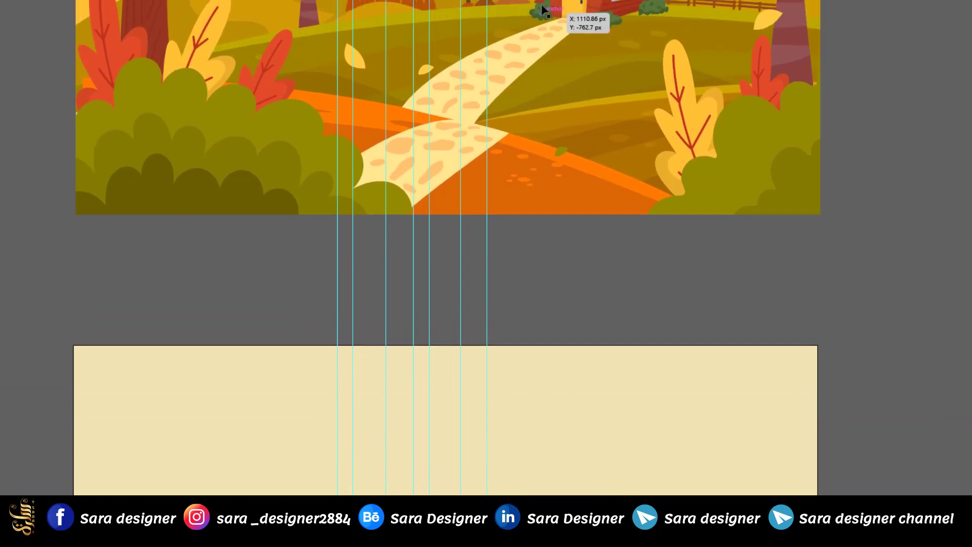
{"action": "scroll", "coordinate": [552, 305], "scroll_direction": "down", "scroll_amount": 2}
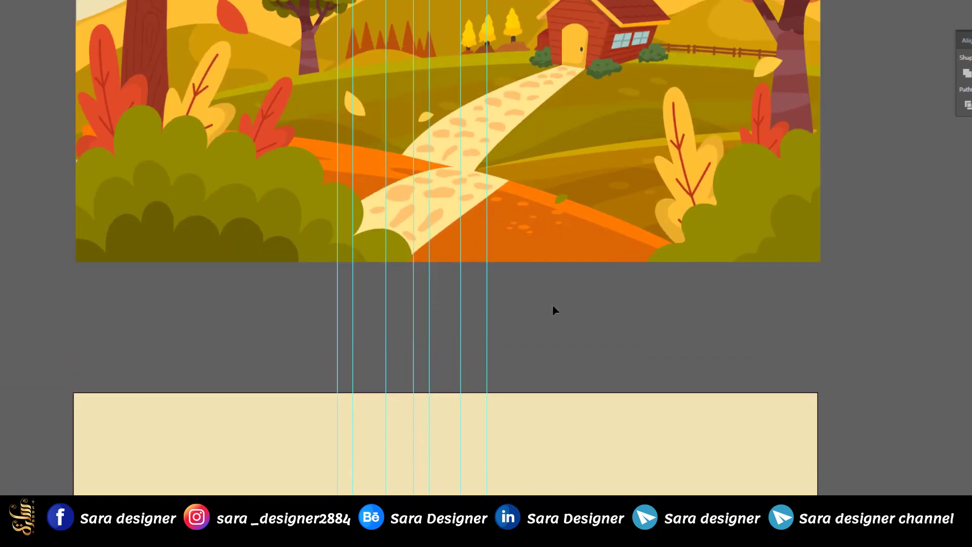
{"action": "scroll", "coordinate": [552, 305], "scroll_direction": "down", "scroll_amount": 2}
{"action": "scroll", "coordinate": [552, 305], "scroll_direction": "down", "scroll_amount": 1}
{"action": "scroll", "coordinate": [355, 425], "scroll_direction": "up", "scroll_amount": 2}
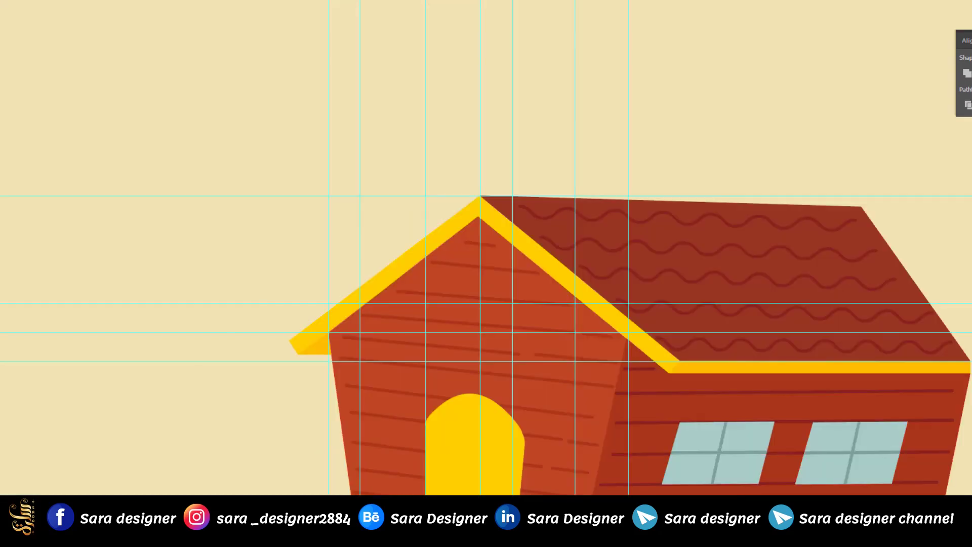
Draw a closed open-door shape with the Pen tool, with a curved top, beside the front wall's outer edge.
{"action": "left_click", "coordinate": [81, 135]}
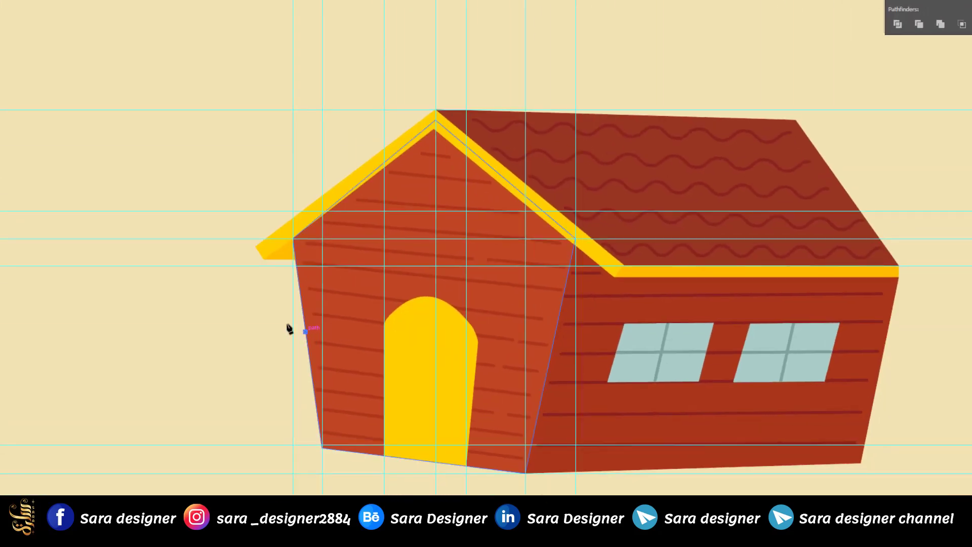
{"action": "left_click", "coordinate": [305, 332]}
{"action": "left_click", "coordinate": [253, 354]}
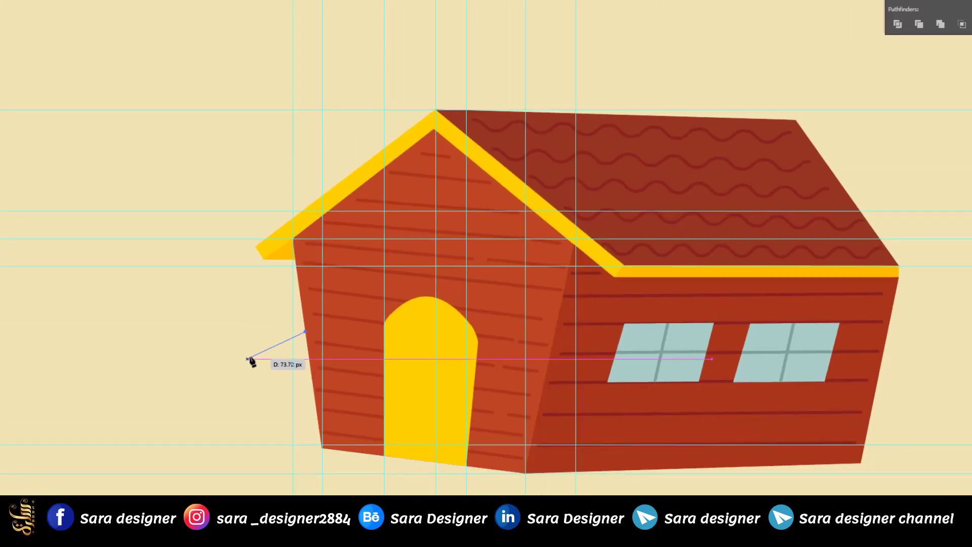
{"action": "left_click", "coordinate": [253, 355]}
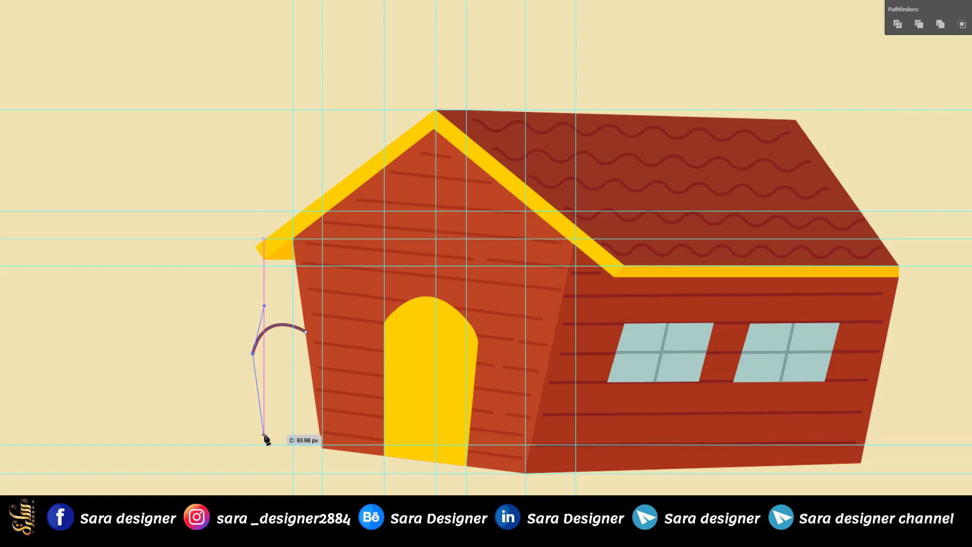
{"action": "left_click", "coordinate": [267, 445]}
{"action": "left_click", "coordinate": [322, 445]}
{"action": "left_click", "coordinate": [306, 332]}
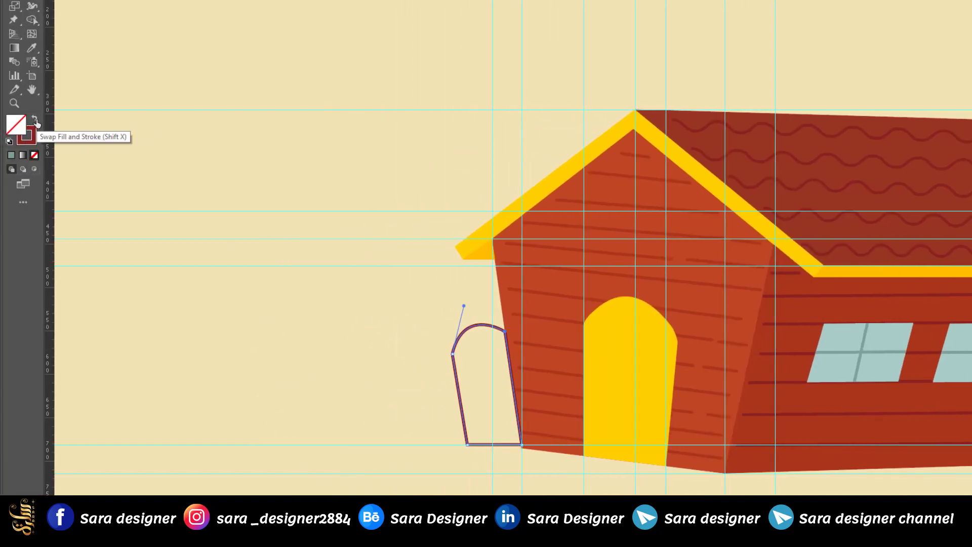
Swap the new door shape's stroke to a fill and sample the side wall's red for it.
{"action": "left_click", "coordinate": [35, 120]}
{"action": "left_click", "coordinate": [31, 47]}
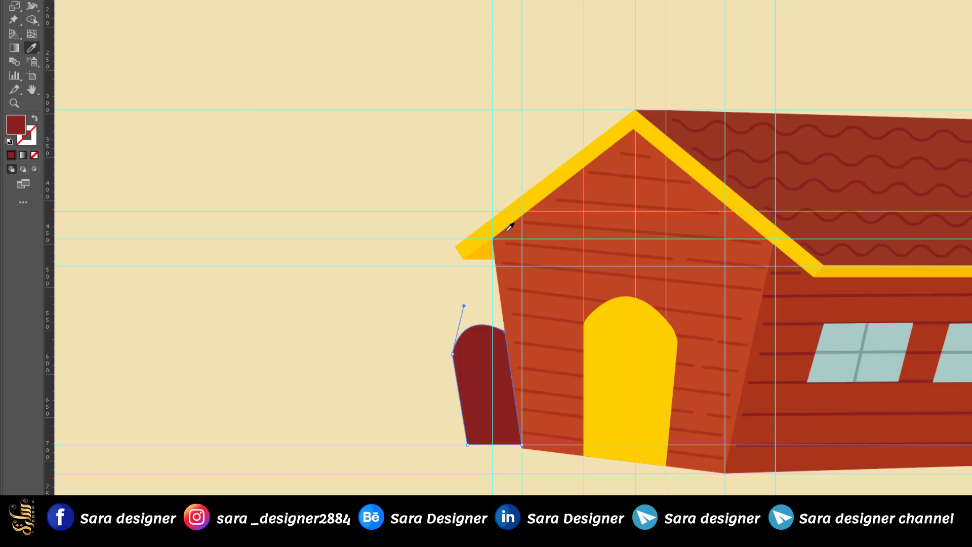
{"action": "left_click", "coordinate": [797, 341]}
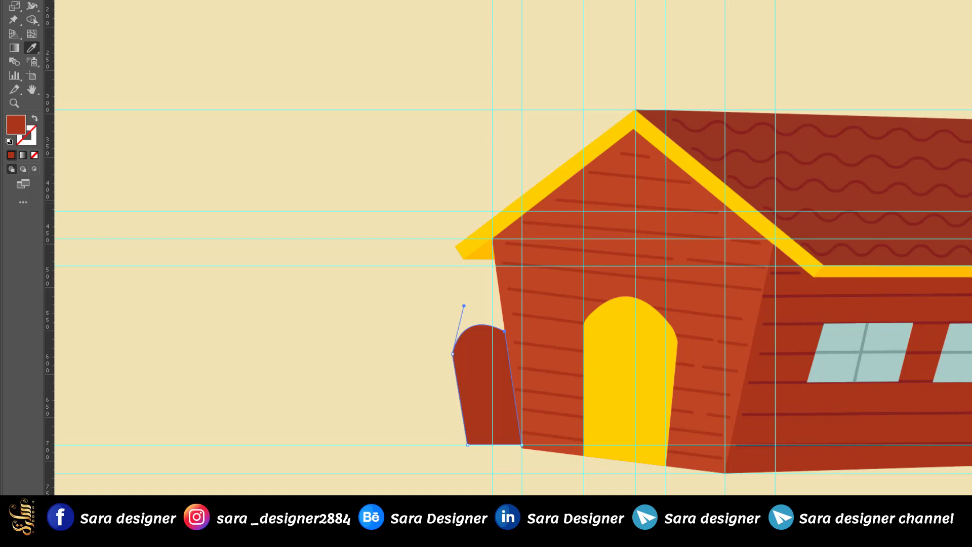
{"action": "key", "text": "v"}
{"action": "scroll", "coordinate": [545, 464], "scroll_direction": "down", "scroll_amount": 2}
{"action": "scroll", "coordinate": [586, 423], "scroll_direction": "up", "scroll_amount": 5}
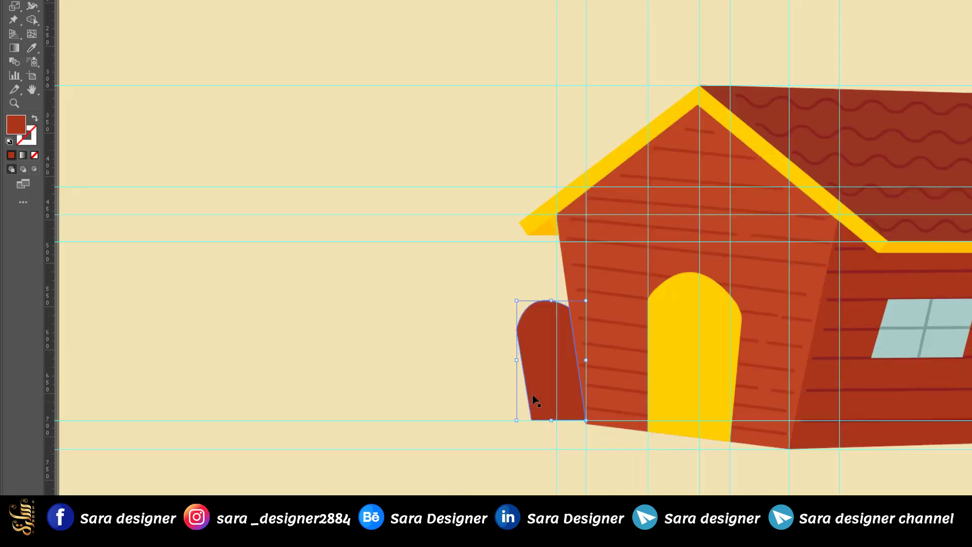
Move the door shape's upper inner corner point inward so it overlaps the front wall.
{"action": "key", "text": "a"}
{"action": "left_click", "coordinate": [646, 162]}
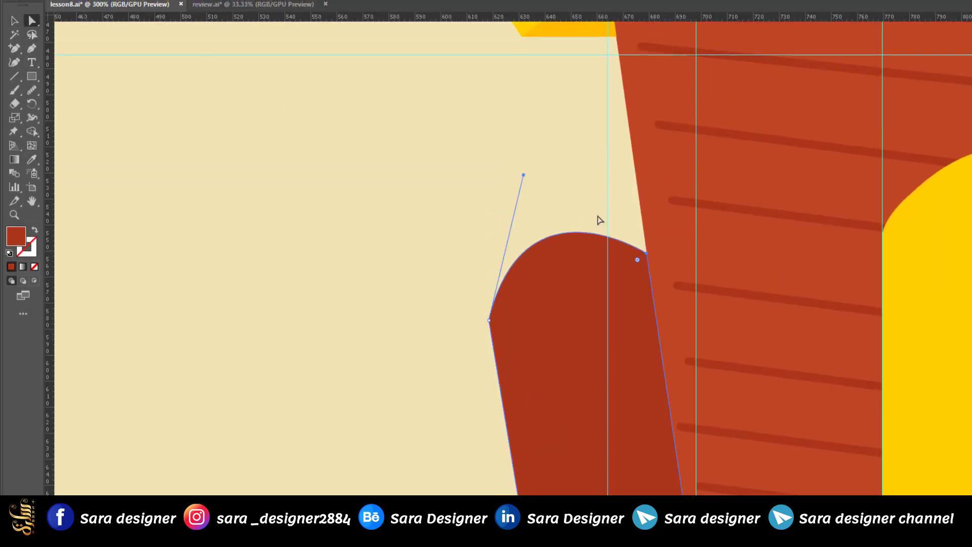
{"action": "left_click_drag", "start_coordinate": [649, 256], "coordinate": [672, 243]}
{"action": "left_click", "coordinate": [725, 252]}
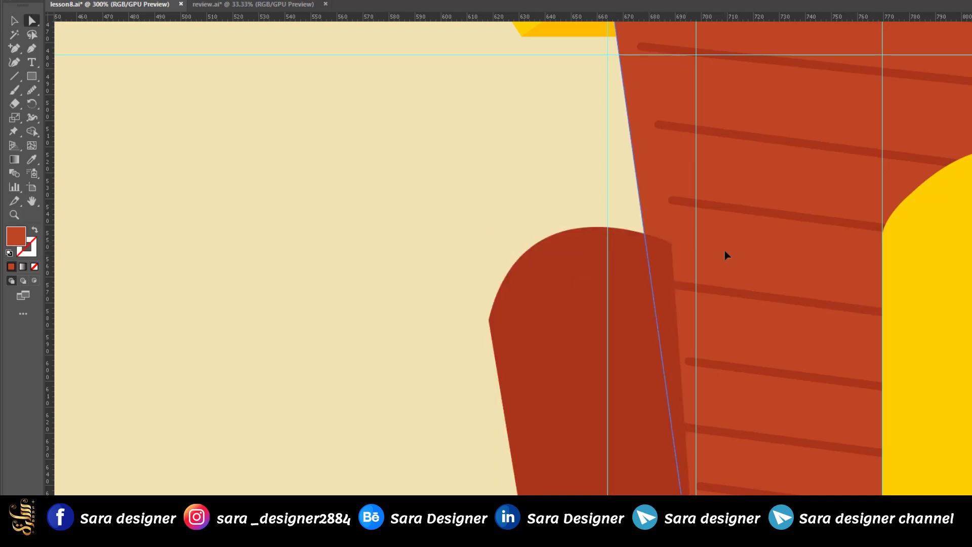
Reorder the door shape's path in the Mountain layer so it lies beneath the front wall's path.
{"action": "left_click", "coordinate": [639, 272]}
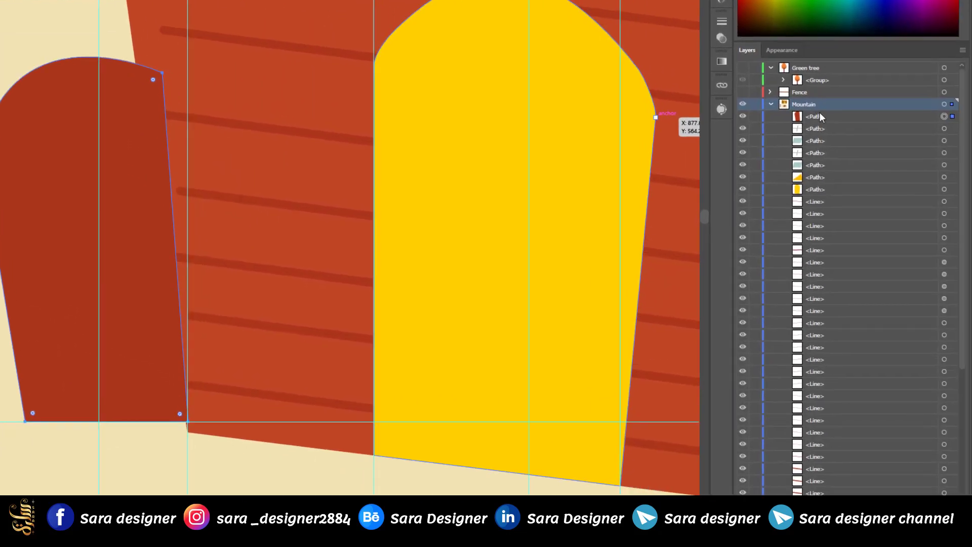
{"action": "left_click_drag", "start_coordinate": [819, 113], "coordinate": [839, 455]}
{"action": "scroll", "coordinate": [839, 435], "scroll_direction": "down", "scroll_amount": 1}
{"action": "scroll", "coordinate": [837, 415], "scroll_direction": "down", "scroll_amount": 5}
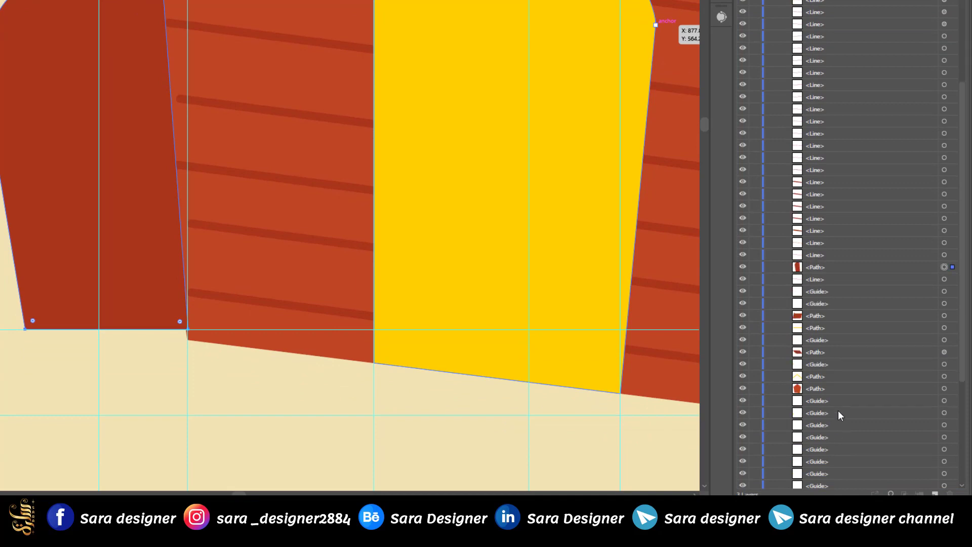
{"action": "left_click_drag", "start_coordinate": [817, 230], "coordinate": [802, 363]}
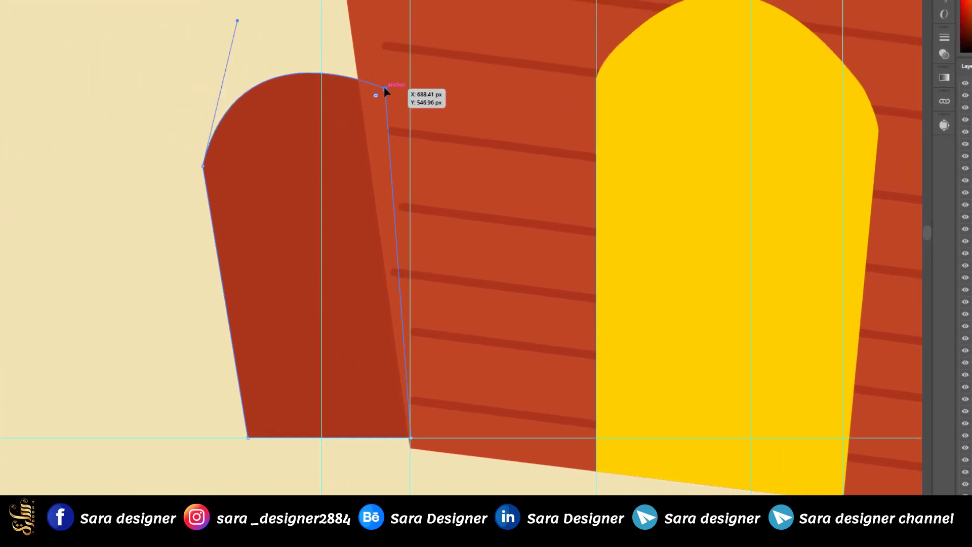
Refine the open door's outline by raising its upper inner corner, flattening the top curve, and shifting the outer corner points inward.
{"action": "left_click_drag", "start_coordinate": [384, 87], "coordinate": [384, 76]}
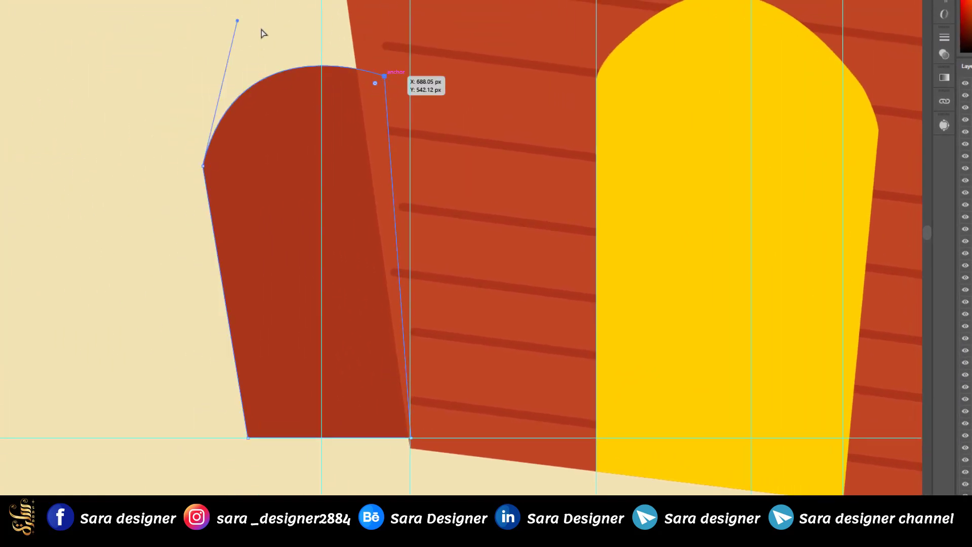
{"action": "mouse_move", "coordinate": [238, 21]}
{"action": "left_mouse_down"}
{"action": "mouse_move", "coordinate": [244, 16]}
{"action": "mouse_move", "coordinate": [242, 49]}
{"action": "left_mouse_up"}
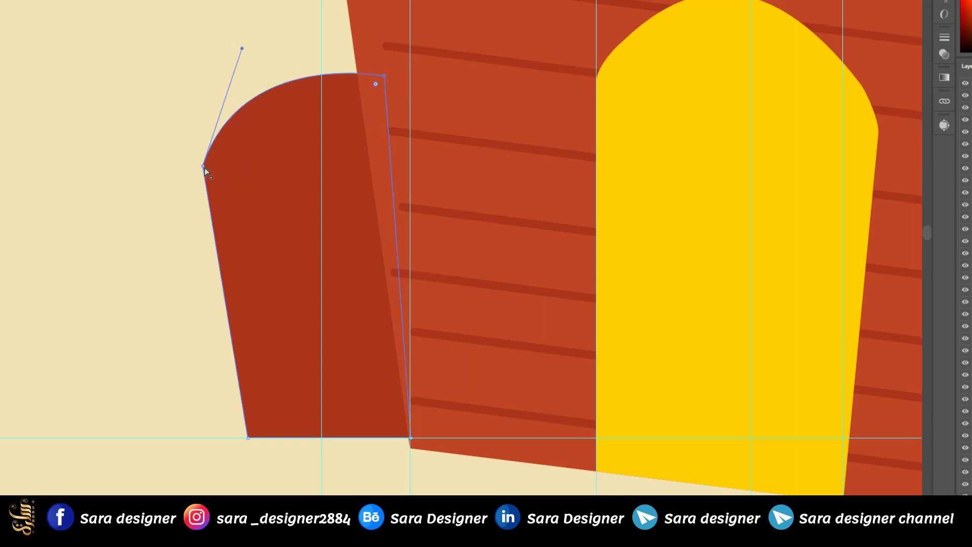
{"action": "left_click_drag", "start_coordinate": [204, 168], "coordinate": [208, 175]}
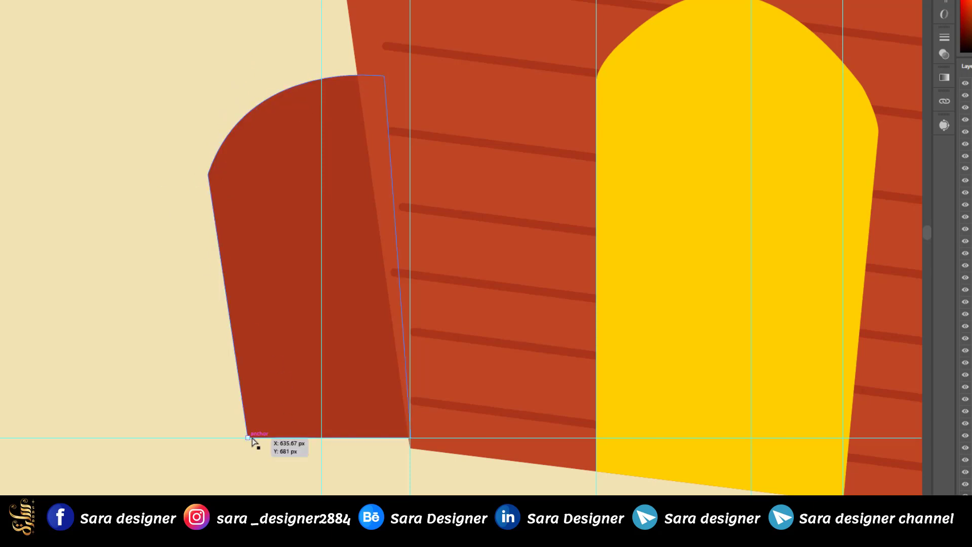
{"action": "left_click_drag", "start_coordinate": [248, 442], "coordinate": [259, 442]}
{"action": "scroll", "coordinate": [126, 352], "scroll_direction": "down", "scroll_amount": 5}
{"action": "scroll", "coordinate": [318, 406], "scroll_direction": "up", "scroll_amount": 5}
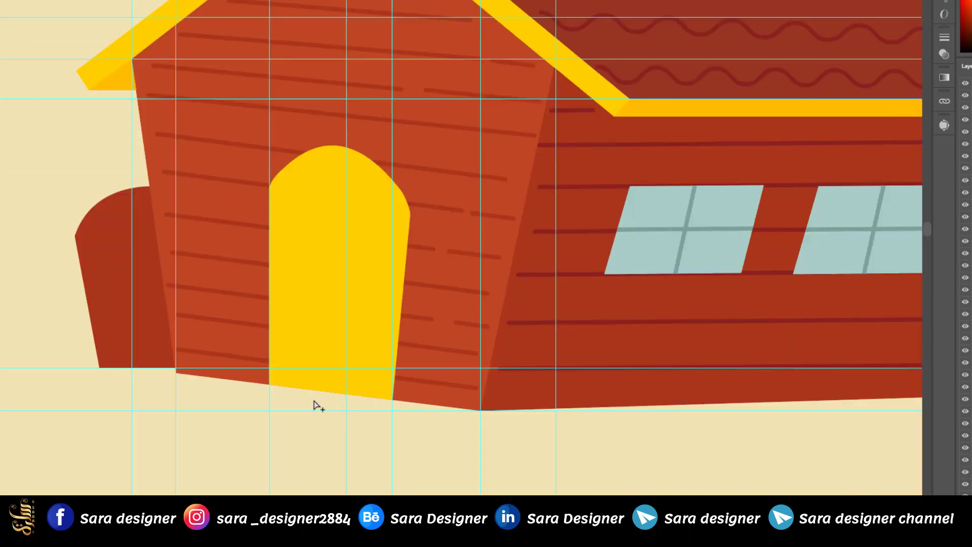
Draw a closed curved band along the open door's arched top with the Pen tool and fill it with the roof's dark red.
{"action": "scroll", "coordinate": [138, 350], "scroll_direction": "up", "scroll_amount": 4}
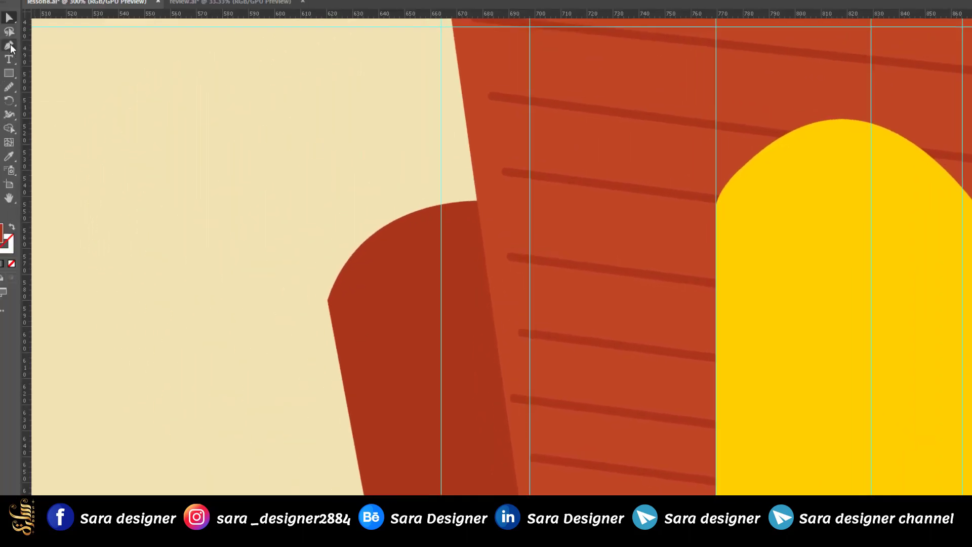
{"action": "left_click", "coordinate": [12, 45]}
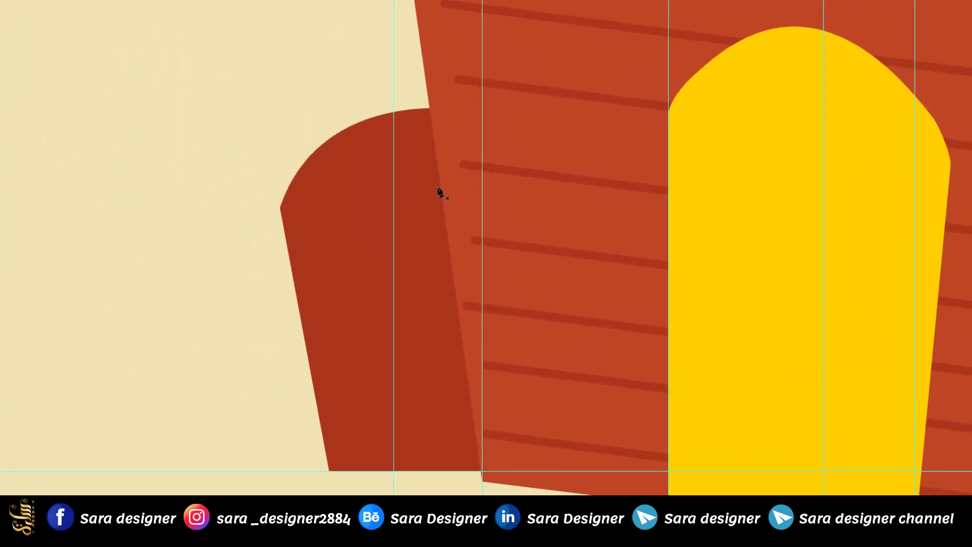
{"action": "left_click", "coordinate": [441, 187]}
{"action": "left_click_drag", "start_coordinate": [301, 318], "coordinate": [302, 440]}
{"action": "left_click", "coordinate": [301, 318]}
{"action": "left_click", "coordinate": [280, 208]}
{"action": "left_click_drag", "start_coordinate": [430, 108], "coordinate": [566, 101]}
{"action": "left_click", "coordinate": [430, 109]}
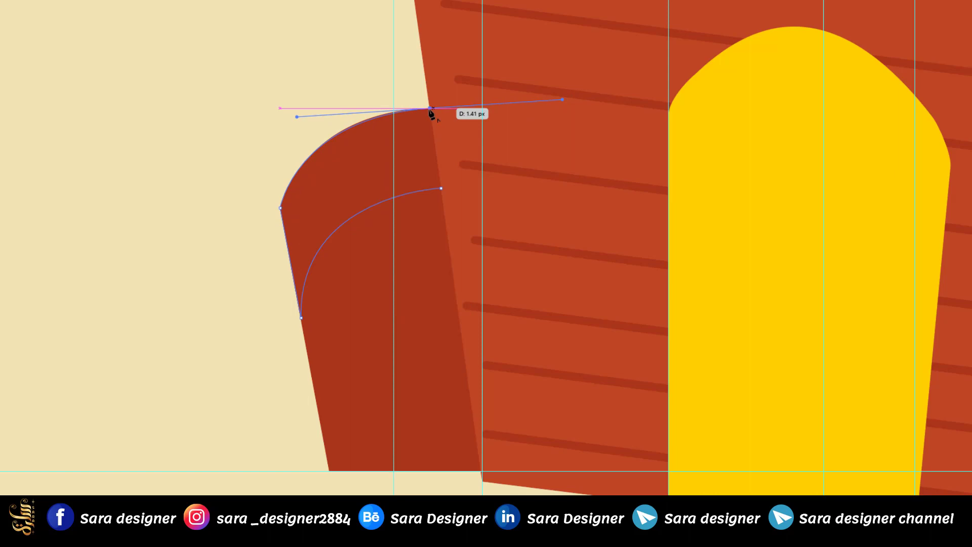
{"action": "left_click", "coordinate": [441, 188]}
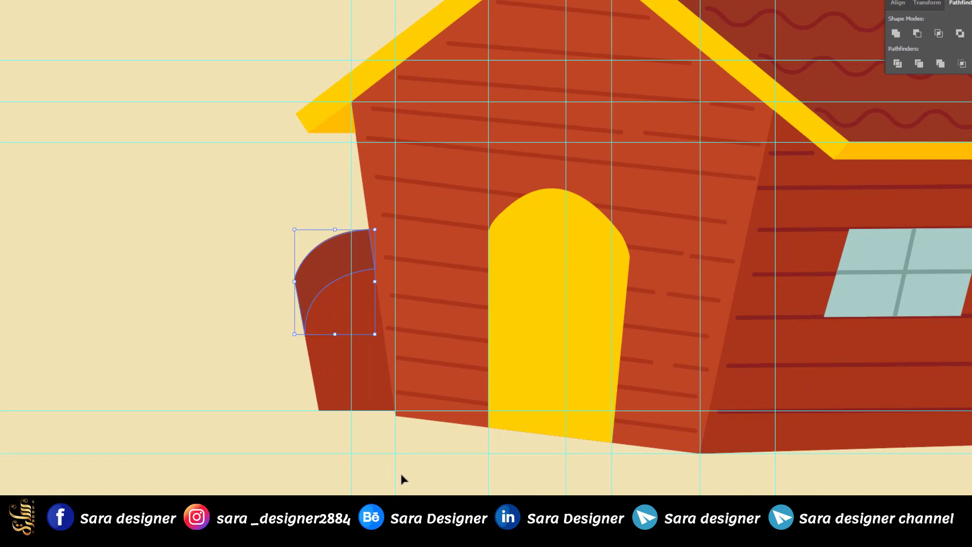
{"action": "left_click", "coordinate": [257, 450]}
Compare the drawn house with the one in the finished autumn landscape illustration.
{"action": "scroll", "coordinate": [252, 449], "scroll_direction": "down", "scroll_amount": 3}
{"action": "scroll", "coordinate": [358, 485], "scroll_direction": "up", "scroll_amount": 2}
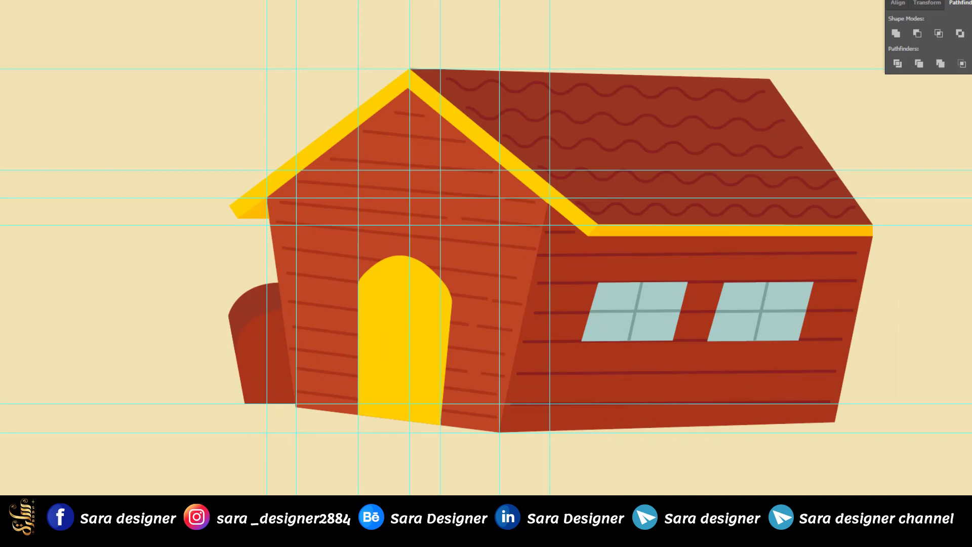
{"action": "scroll", "coordinate": [66, 309], "scroll_direction": "down", "scroll_amount": 1}
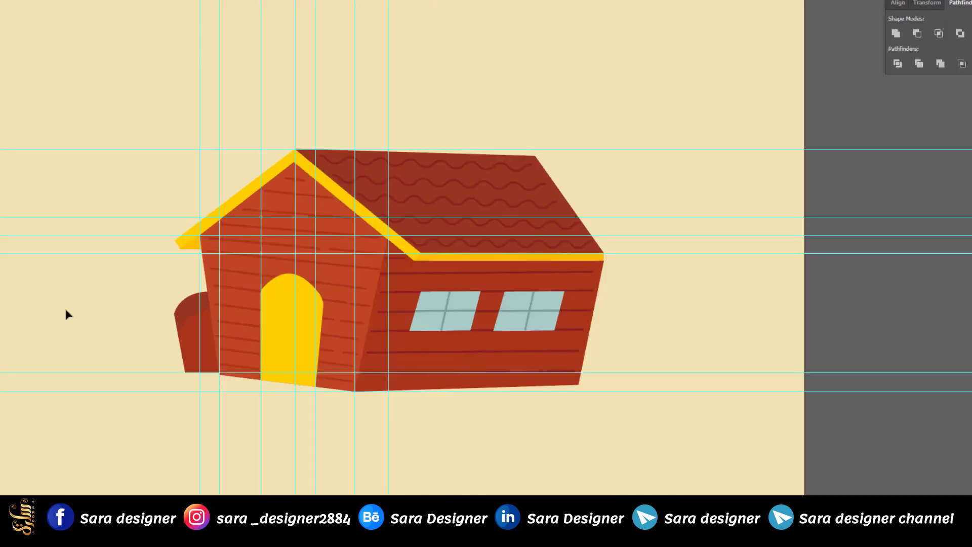
{"action": "left_click_drag", "start_coordinate": [419, 94], "coordinate": [476, 266]}
{"action": "left_click_drag", "start_coordinate": [525, 58], "coordinate": [447, 435]}
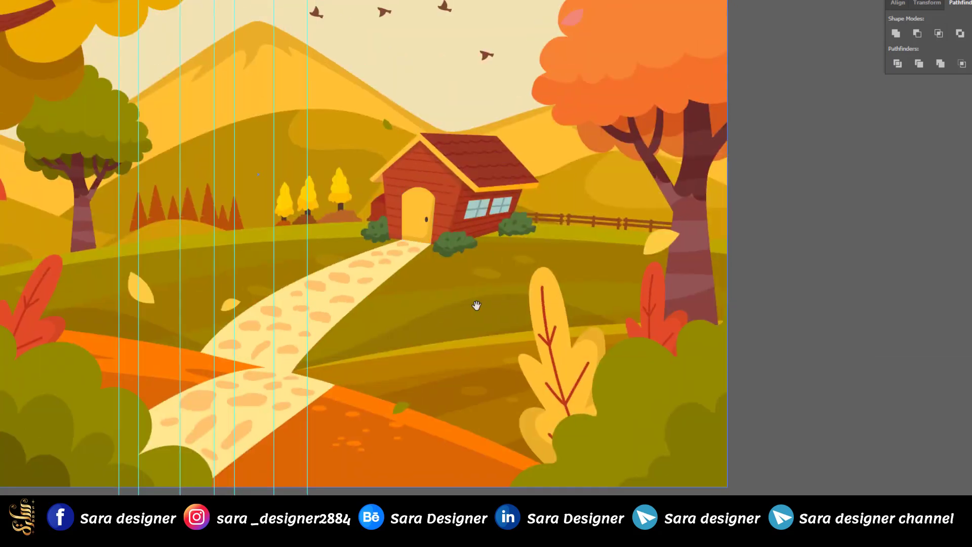
{"action": "scroll", "coordinate": [467, 233], "scroll_direction": "up", "scroll_amount": 2}
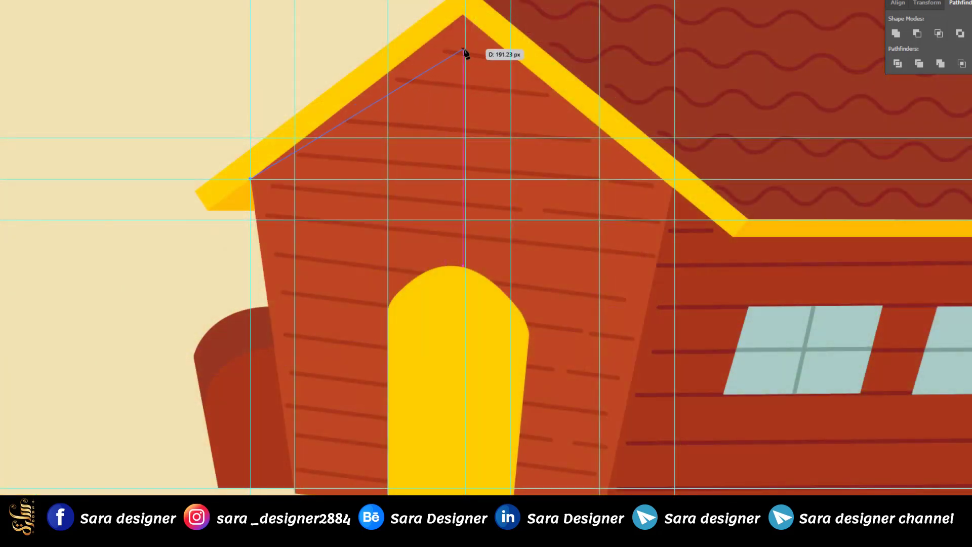
Trace the inner edge of a shadow shape with the Pen tool under the gable trim and around the side wall to the wall corner.
{"action": "left_click", "coordinate": [465, 49]}
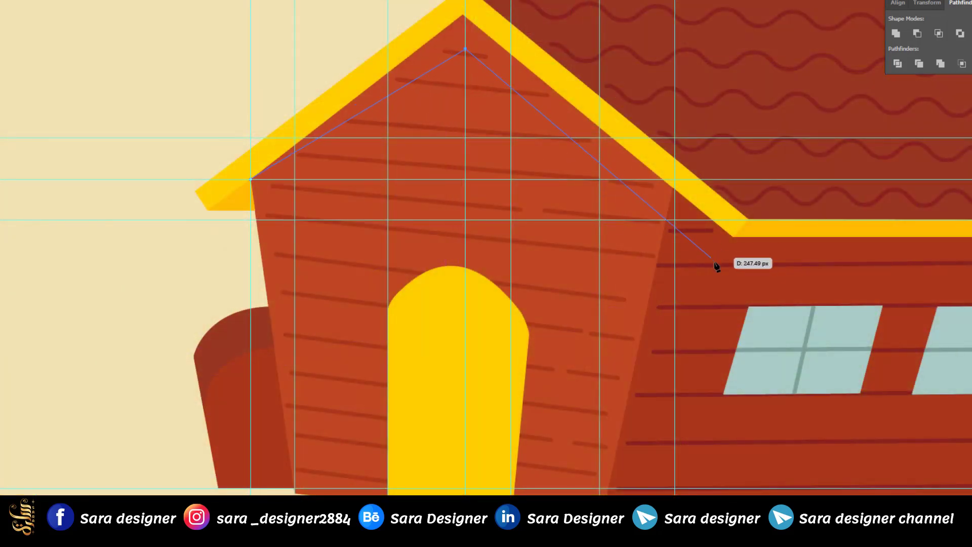
{"action": "left_click", "coordinate": [732, 273]}
{"action": "key", "text": "ctrl+minus"}
{"action": "left_click", "coordinate": [851, 292]}
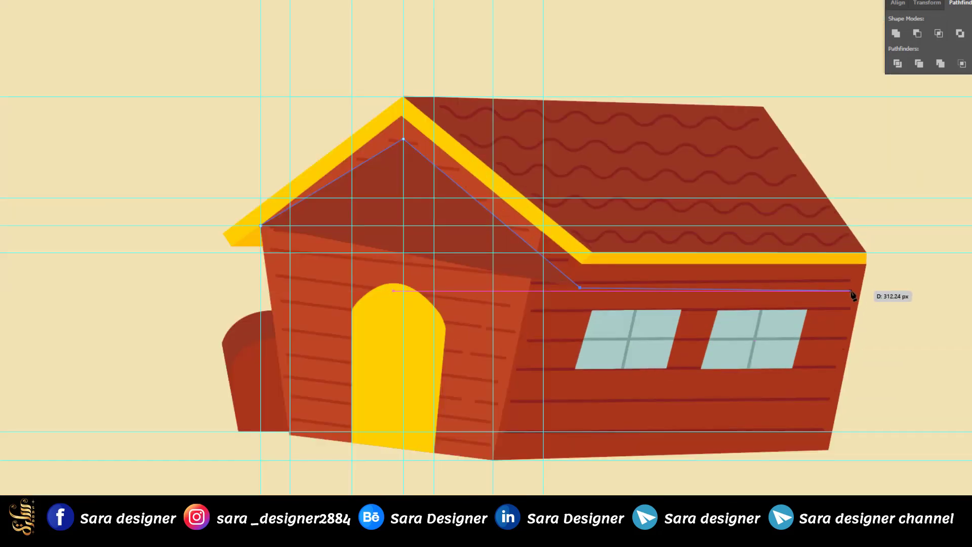
{"action": "left_click", "coordinate": [840, 291]}
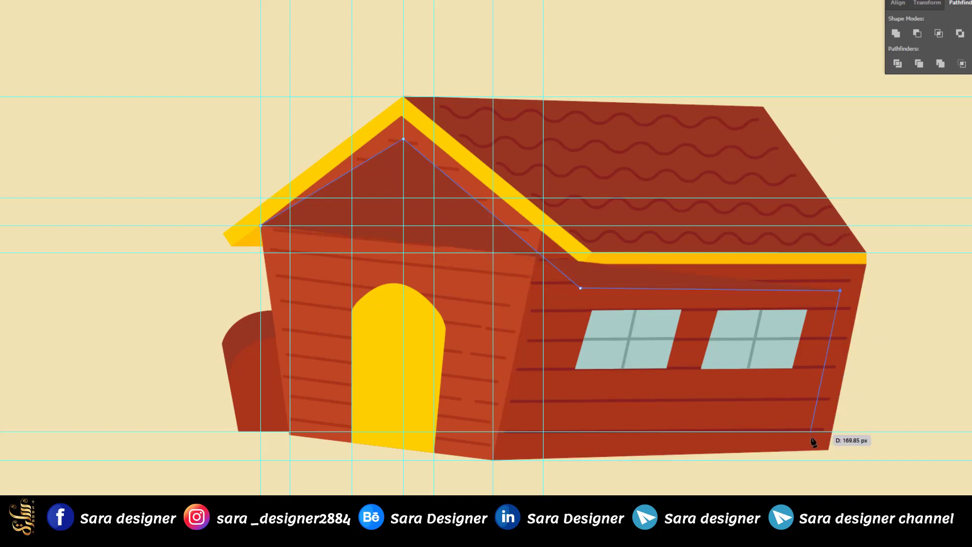
{"action": "left_click", "coordinate": [814, 432]}
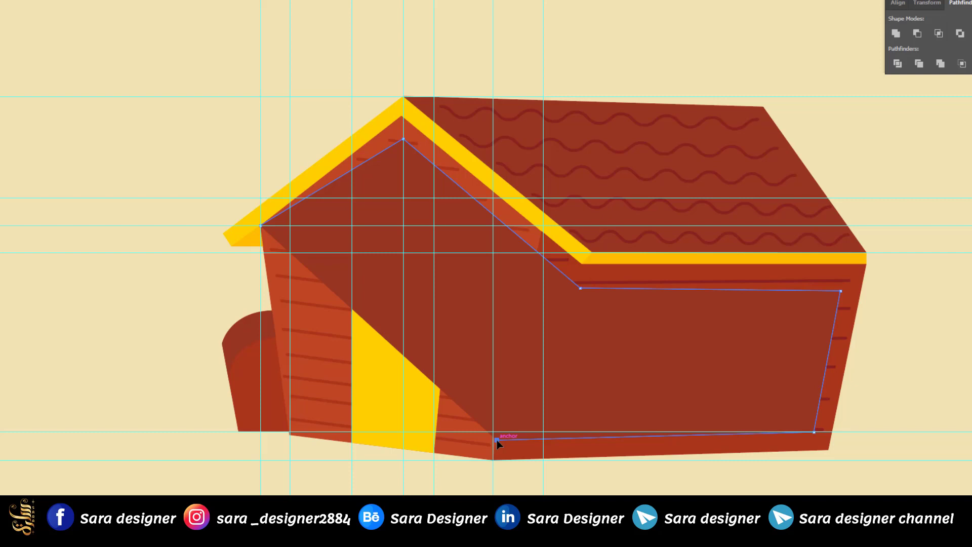
{"action": "key", "text": "ctrl+z"}
{"action": "left_click", "coordinate": [509, 444]}
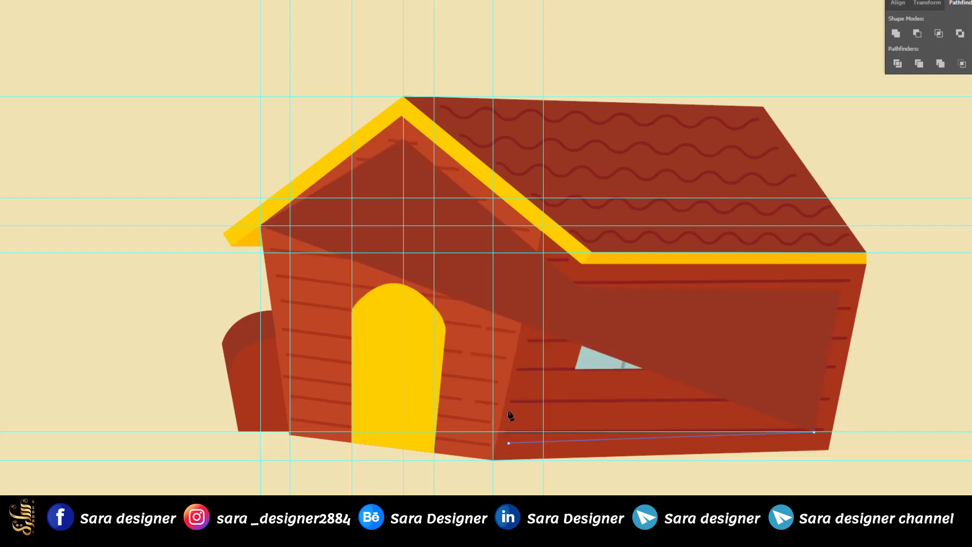
{"action": "left_click", "coordinate": [521, 329]}
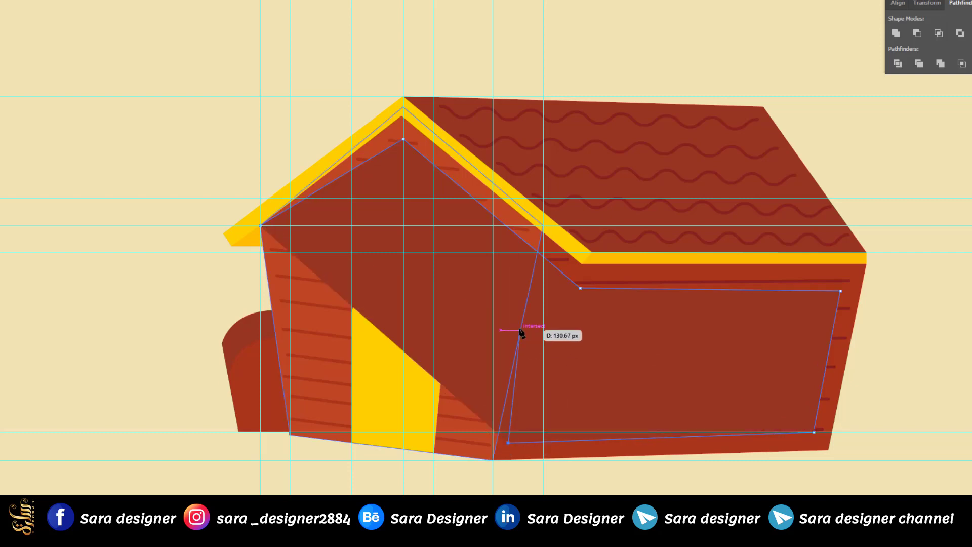
Continue the shadow's path along the front wall's base, follow the walls' outer edges and the trim's underside, and close it at the starting point.
{"action": "left_click", "coordinate": [487, 443]}
{"action": "left_click", "coordinate": [288, 419]}
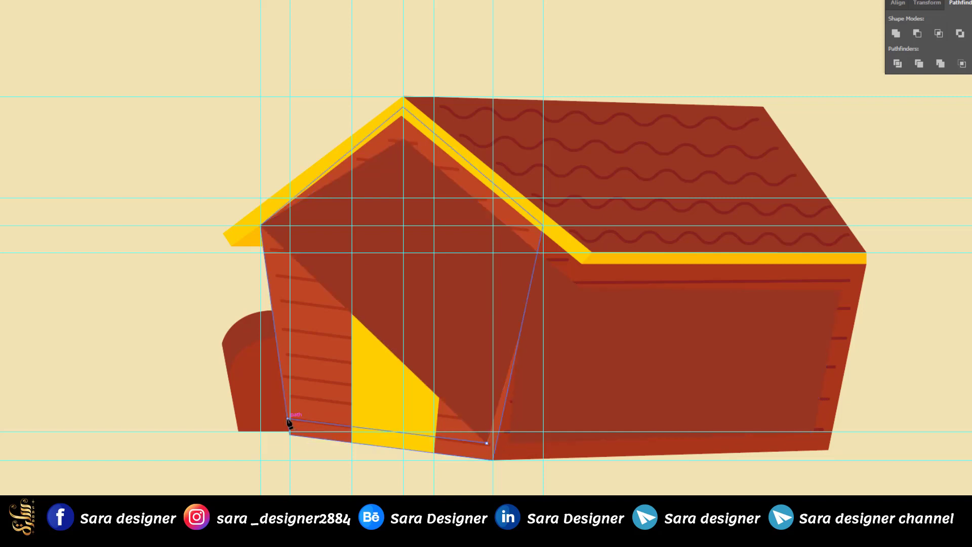
{"action": "left_click", "coordinate": [290, 435]}
{"action": "left_click", "coordinate": [494, 460]}
{"action": "left_click", "coordinate": [828, 449]}
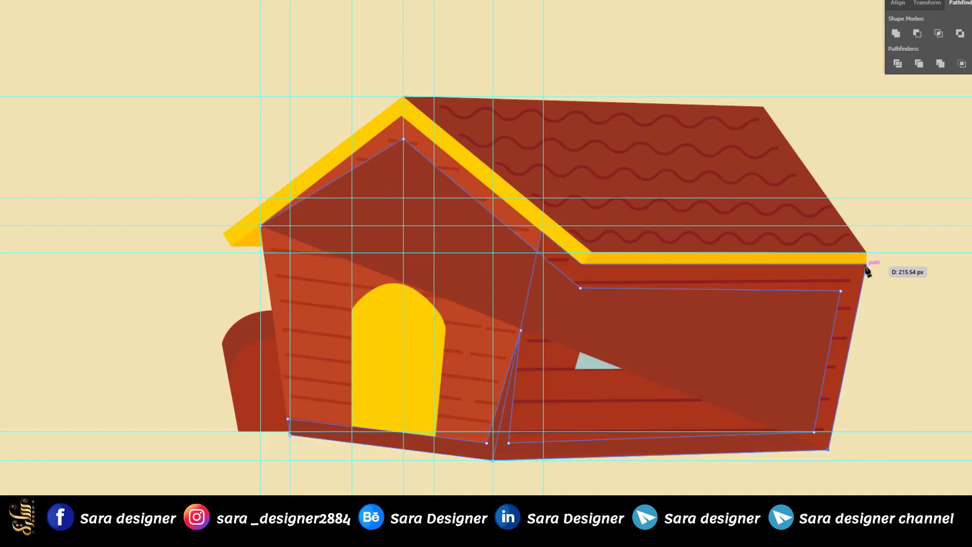
{"action": "left_click", "coordinate": [866, 263]}
{"action": "left_click", "coordinate": [581, 264]}
{"action": "left_click", "coordinate": [401, 116]}
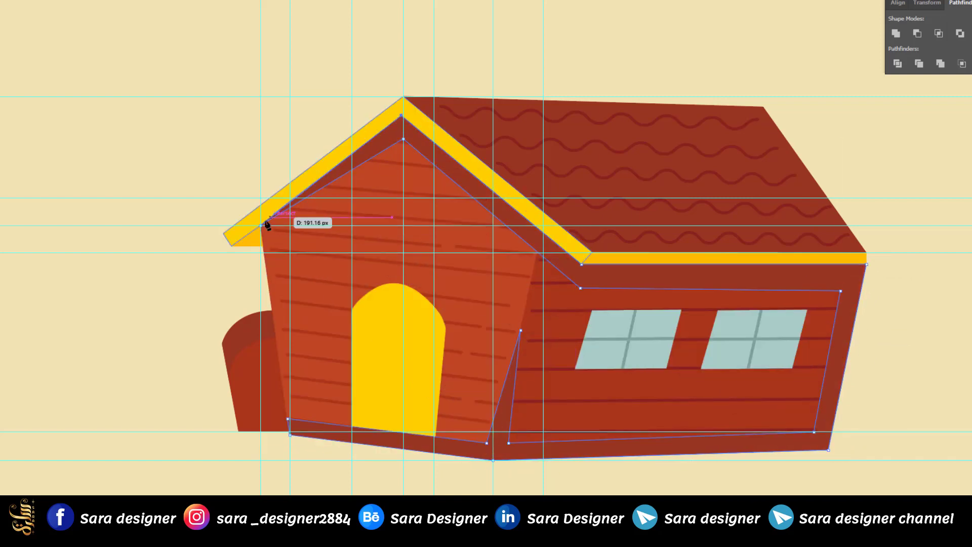
{"action": "left_click", "coordinate": [260, 227]}
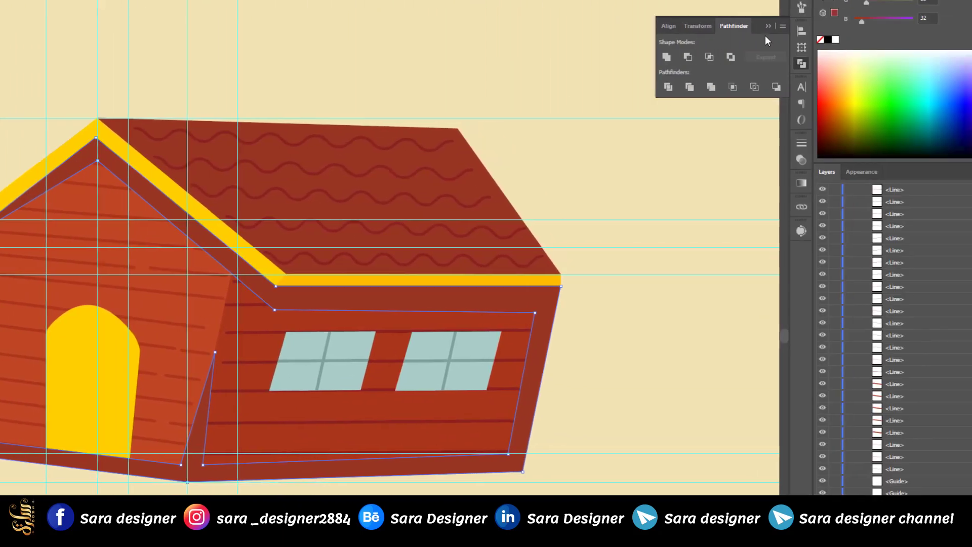
Set the shadow shape's fill to the dark brown 2d2524.
{"action": "left_click", "coordinate": [777, 40]}
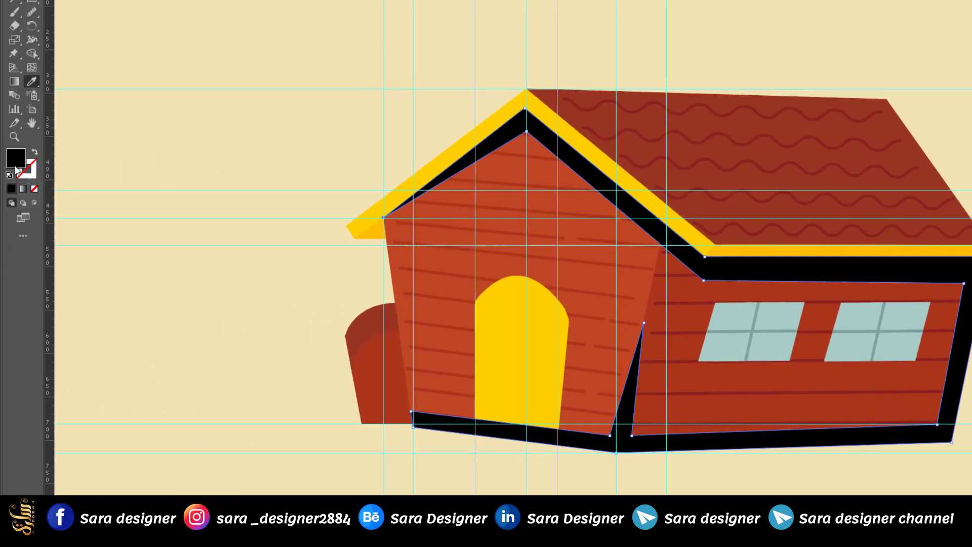
{"action": "double_click", "coordinate": [15, 163]}
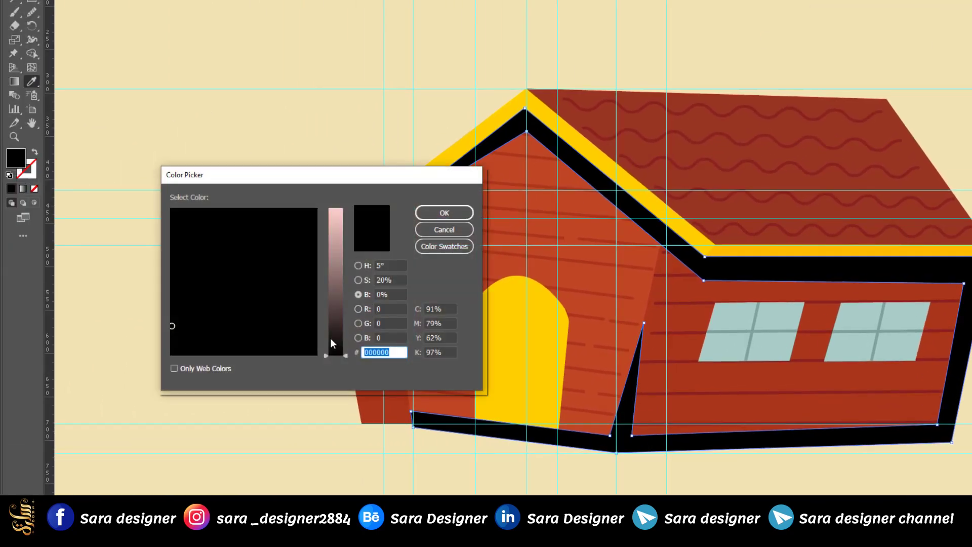
{"action": "left_click_drag", "start_coordinate": [333, 343], "coordinate": [337, 330]}
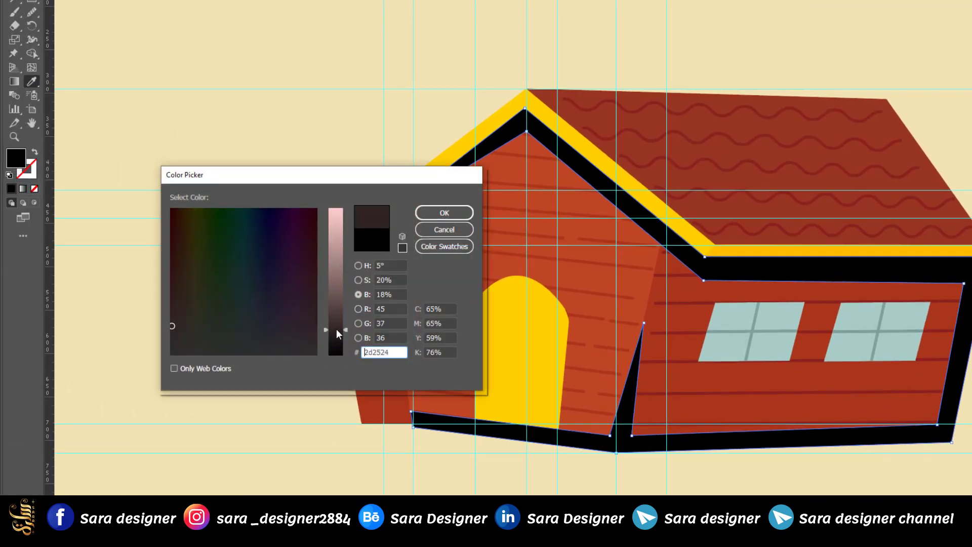
{"action": "left_click", "coordinate": [467, 217]}
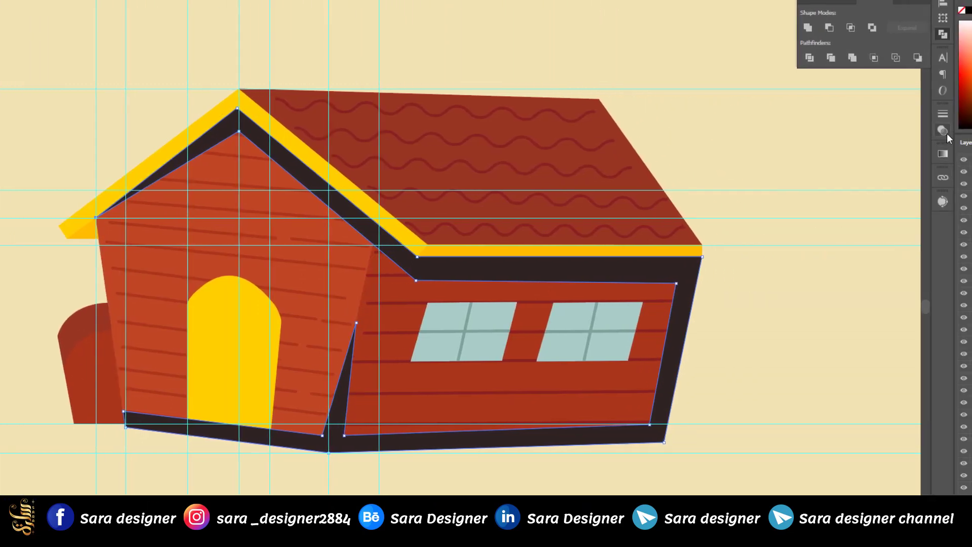
Lower the shadow shape's opacity until it is a subtle see-through shade over the walls, and deselect it.
{"action": "left_click", "coordinate": [943, 130]}
{"action": "left_click", "coordinate": [920, 128]}
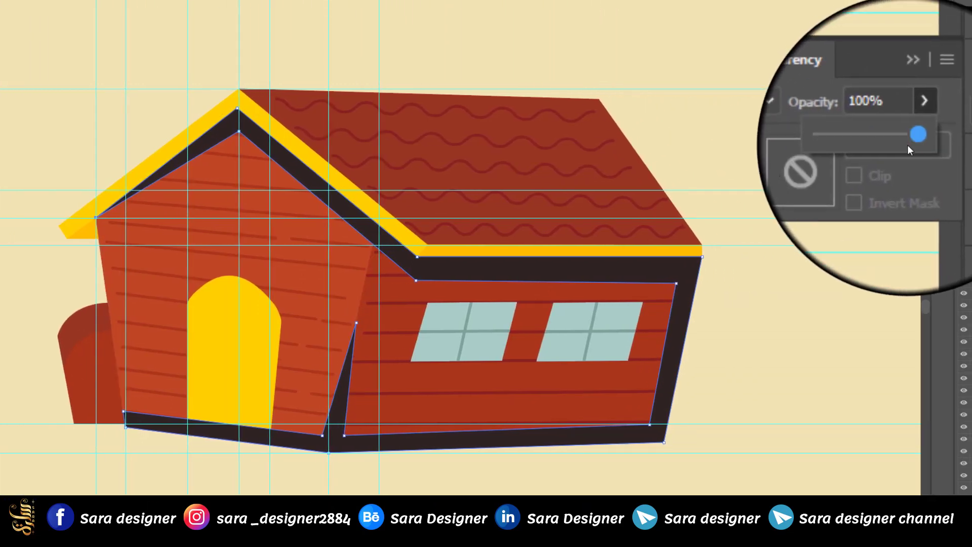
{"action": "left_click_drag", "start_coordinate": [907, 141], "coordinate": [877, 142]}
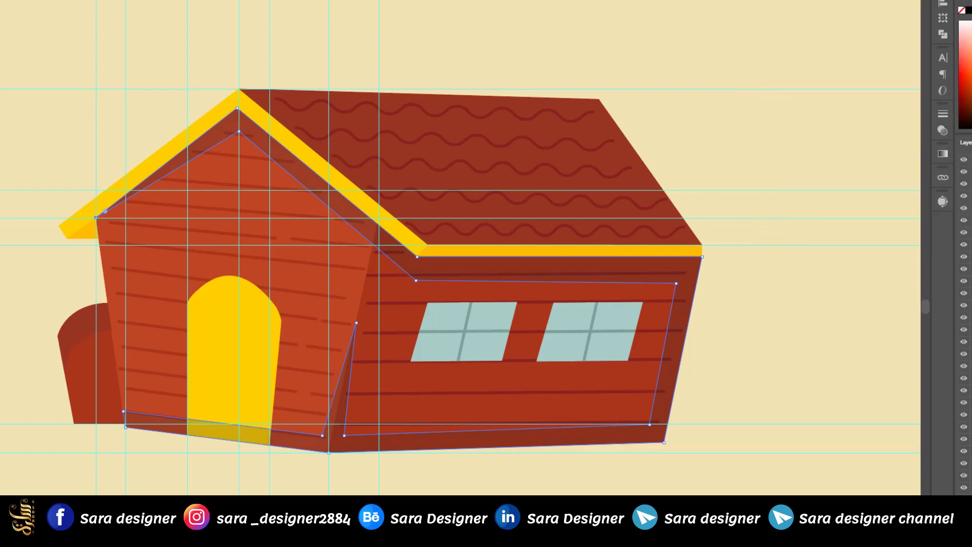
{"action": "left_click", "coordinate": [513, 482]}
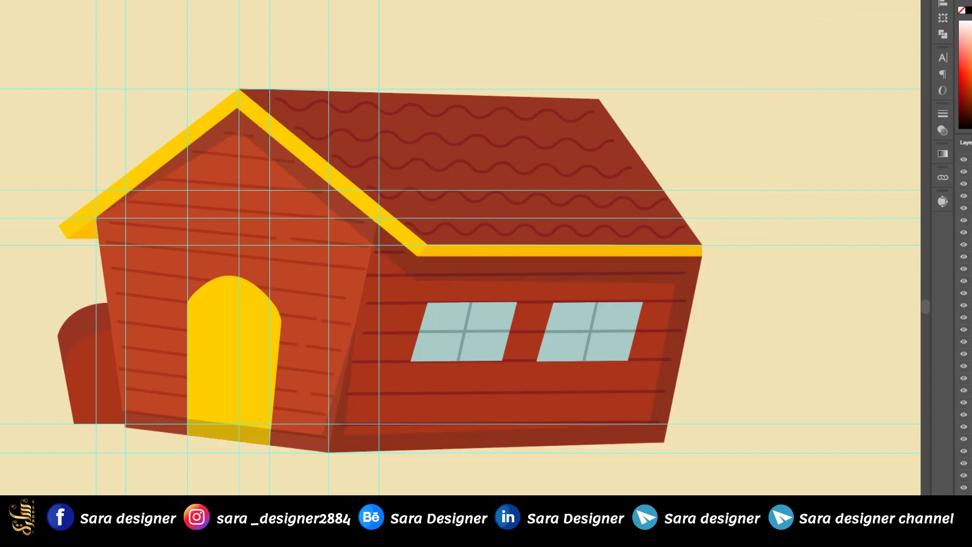
Bring the yellow arched doorway to the front, above the shadow shape.
{"action": "scroll", "coordinate": [304, 489], "scroll_direction": "up", "scroll_amount": 2}
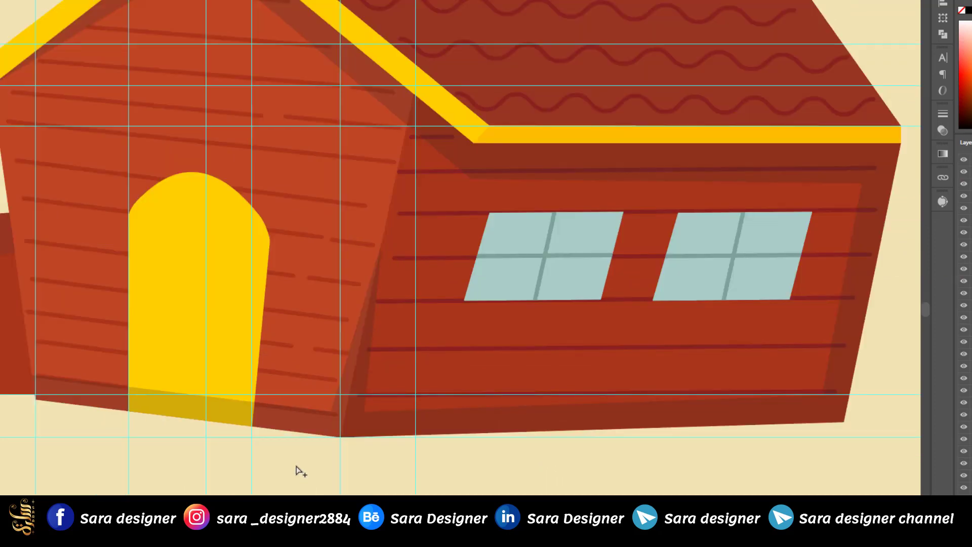
{"action": "right_click", "coordinate": [239, 353]}
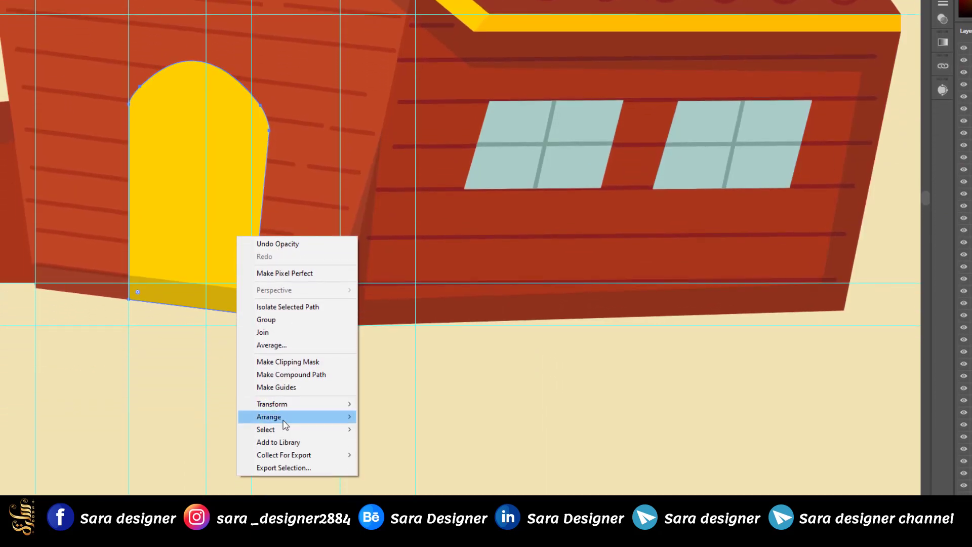
{"action": "mouse_move", "coordinate": [344, 417]}
{"action": "left_click", "coordinate": [415, 418]}
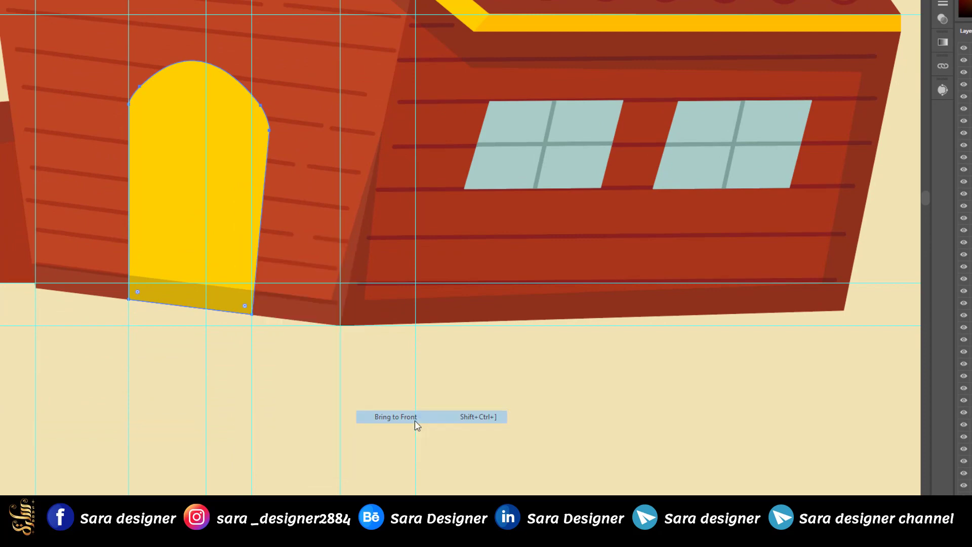
{"action": "left_click", "coordinate": [440, 409]}
Move the shadow's two upper inner corner points on the side wall up to align with the top plank line.
{"action": "scroll", "coordinate": [333, 274], "scroll_direction": "down", "scroll_amount": 3}
{"action": "scroll", "coordinate": [430, 87], "scroll_direction": "up", "scroll_amount": 4}
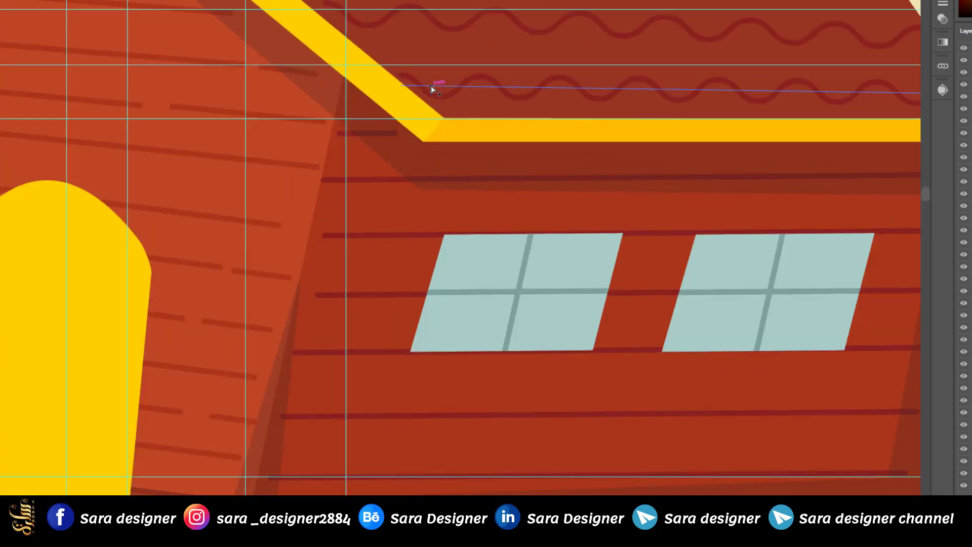
{"action": "left_click", "coordinate": [421, 172]}
{"action": "left_click_drag", "start_coordinate": [420, 190], "coordinate": [420, 177]}
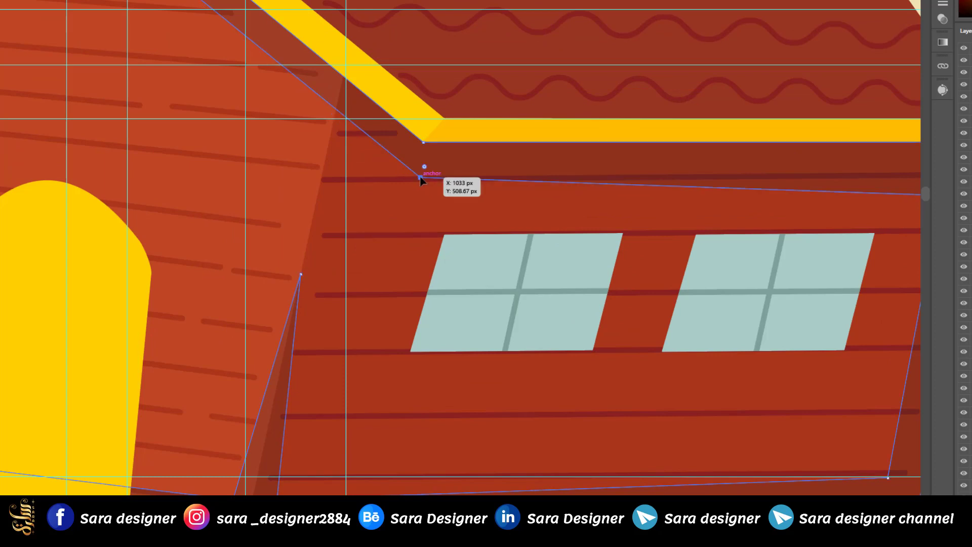
{"action": "scroll", "coordinate": [420, 178], "scroll_direction": "down", "scroll_amount": 1}
{"action": "scroll", "coordinate": [785, 203], "scroll_direction": "up", "scroll_amount": 3}
{"action": "left_click_drag", "start_coordinate": [779, 205], "coordinate": [796, 188]}
{"action": "scroll", "coordinate": [727, 436], "scroll_direction": "down", "scroll_amount": 2}
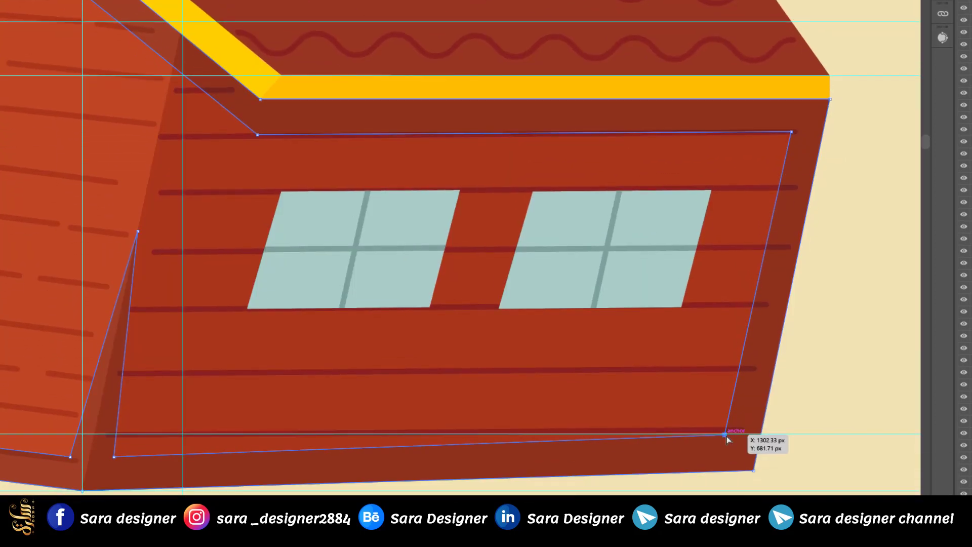
Move the wall shadow's lower inner corner points down on the side wall and front wall to thin its bottom band.
{"action": "left_click_drag", "start_coordinate": [727, 436], "coordinate": [726, 452]}
{"action": "scroll", "coordinate": [745, 447], "scroll_direction": "down", "scroll_amount": 2}
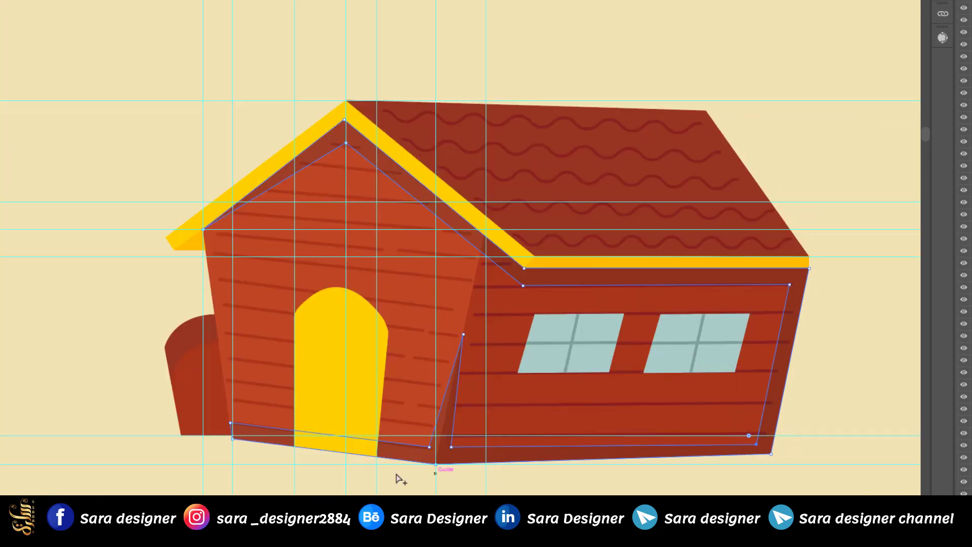
{"action": "scroll", "coordinate": [396, 471], "scroll_direction": "up", "scroll_amount": 2}
{"action": "mouse_move", "coordinate": [535, 426]}
{"action": "left_mouse_down"}
{"action": "mouse_move", "coordinate": [489, 434]}
{"action": "mouse_move", "coordinate": [491, 445]}
{"action": "mouse_move", "coordinate": [535, 426]}
{"action": "mouse_move", "coordinate": [535, 441]}
{"action": "left_mouse_up"}
{"action": "left_click_drag", "start_coordinate": [93, 379], "coordinate": [94, 389]}
Nudge the shadow's inner points at the gable peak, eave corner and side wall's far upper corner slightly up, and deselect it.
{"action": "scroll", "coordinate": [97, 427], "scroll_direction": "down", "scroll_amount": 1}
{"action": "scroll", "coordinate": [99, 430], "scroll_direction": "down", "scroll_amount": 1}
{"action": "scroll", "coordinate": [283, 193], "scroll_direction": "up", "scroll_amount": 1}
{"action": "left_click_drag", "start_coordinate": [179, 33], "coordinate": [180, 30]}
{"action": "left_click_drag", "start_coordinate": [444, 251], "coordinate": [445, 245]}
{"action": "left_click_drag", "start_coordinate": [845, 249], "coordinate": [847, 245]}
{"action": "left_click", "coordinate": [882, 325]}
Draw a closed Pen shape along the yellow door's right and bottom edges, with a rounded inner corner.
{"action": "scroll", "coordinate": [583, 329], "scroll_direction": "down", "scroll_amount": 2}
{"action": "scroll", "coordinate": [694, 372], "scroll_direction": "up", "scroll_amount": 1}
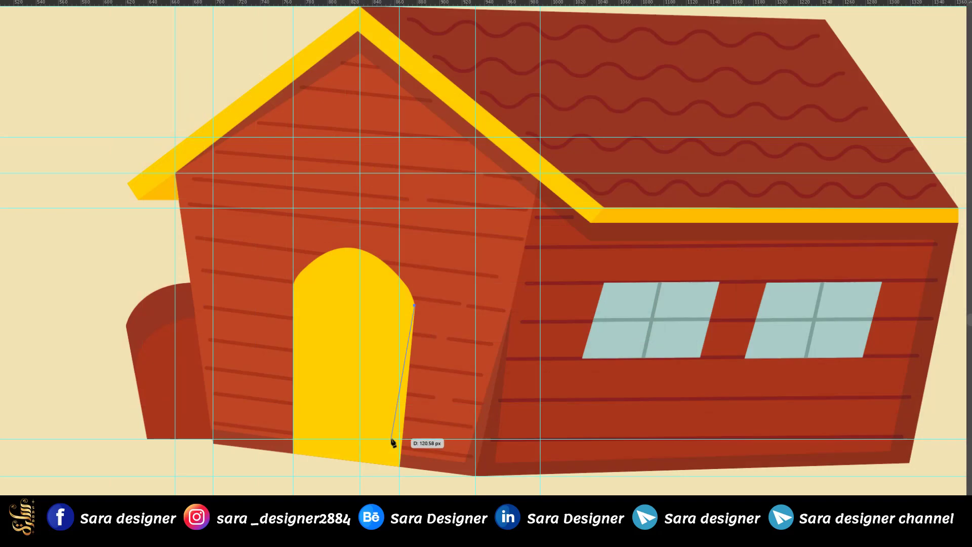
{"action": "left_click", "coordinate": [392, 432]}
{"action": "left_click", "coordinate": [292, 440]}
{"action": "left_click", "coordinate": [293, 454]}
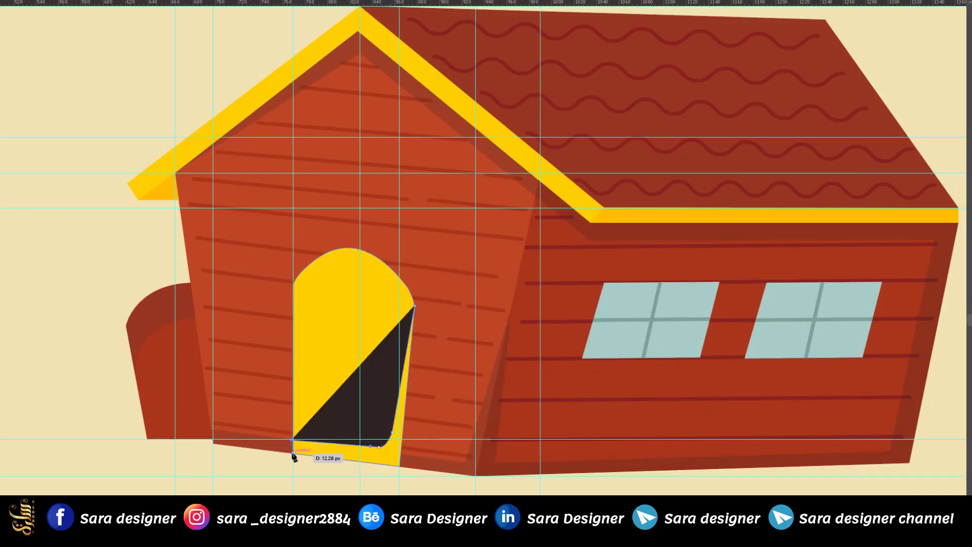
{"action": "left_click", "coordinate": [399, 466]}
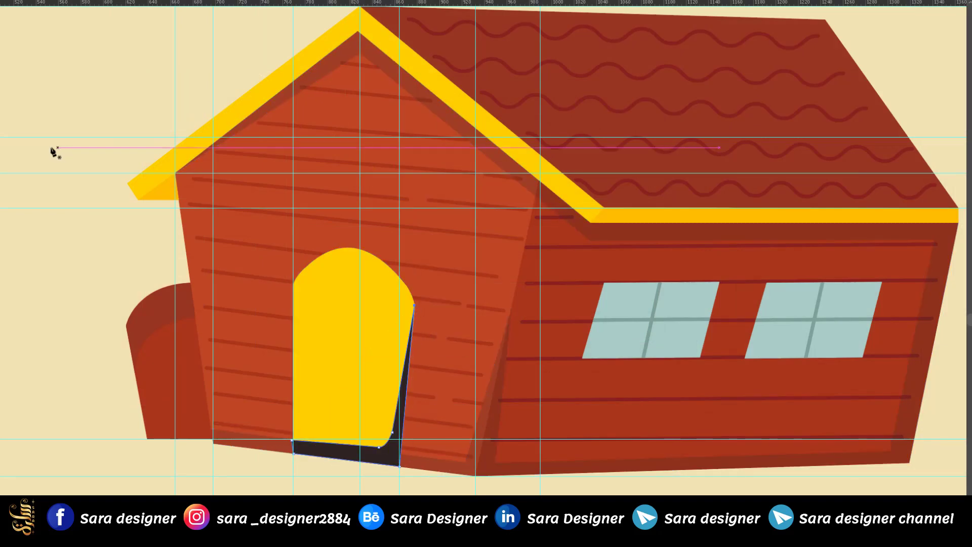
Fill the door's edge shape with the pale off-white sampled from the colour palette beside the artboard.
{"action": "left_click", "coordinate": [30, 125]}
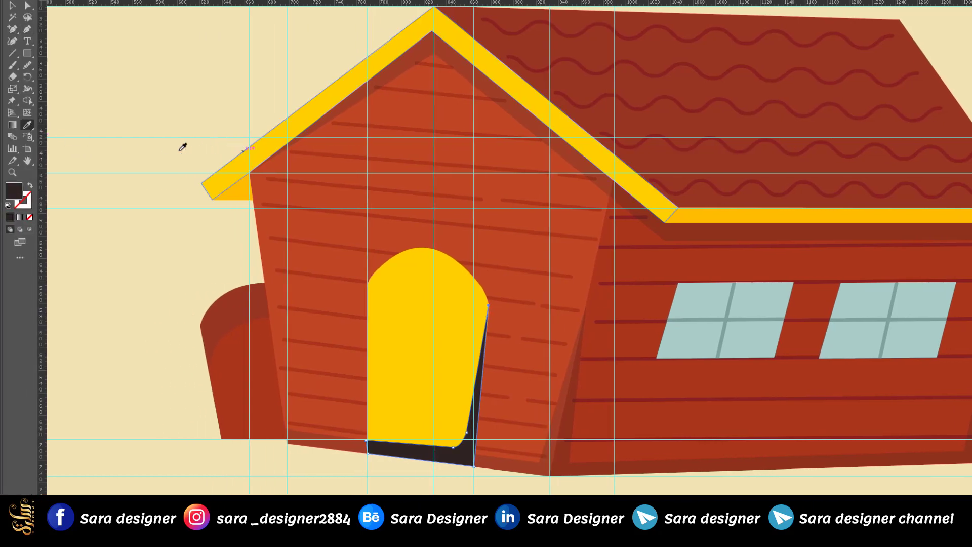
{"action": "scroll", "coordinate": [486, 392], "scroll_direction": "down", "scroll_amount": 6}
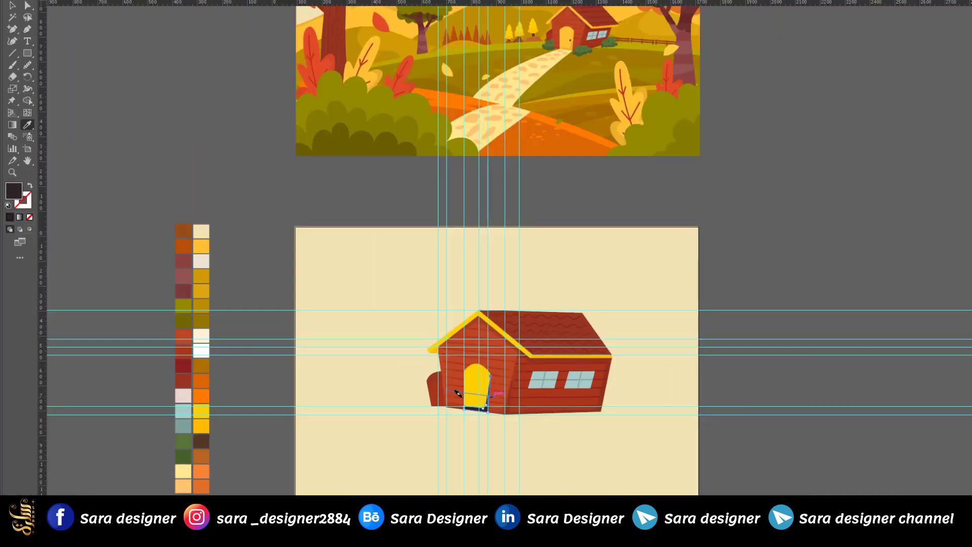
{"action": "scroll", "coordinate": [209, 424], "scroll_direction": "up", "scroll_amount": 3}
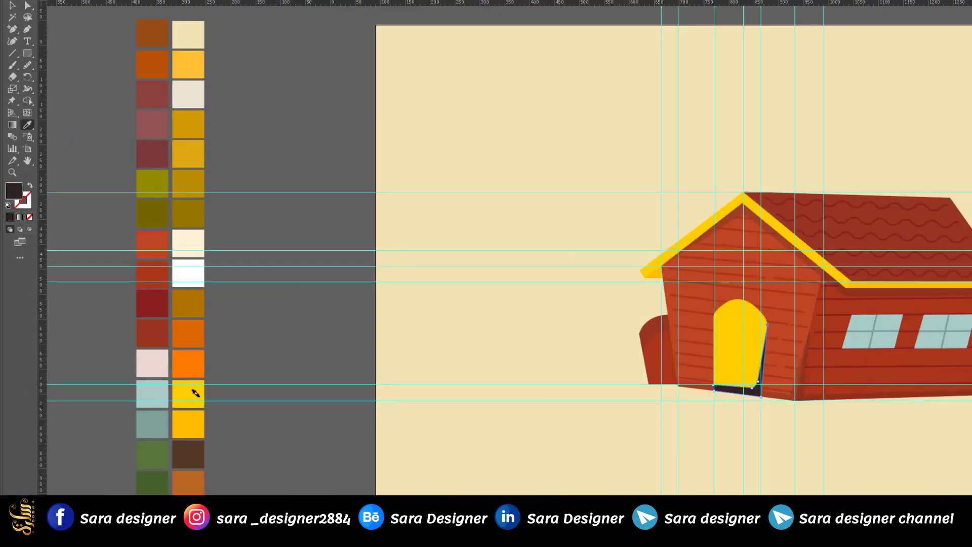
{"action": "left_click", "coordinate": [200, 86]}
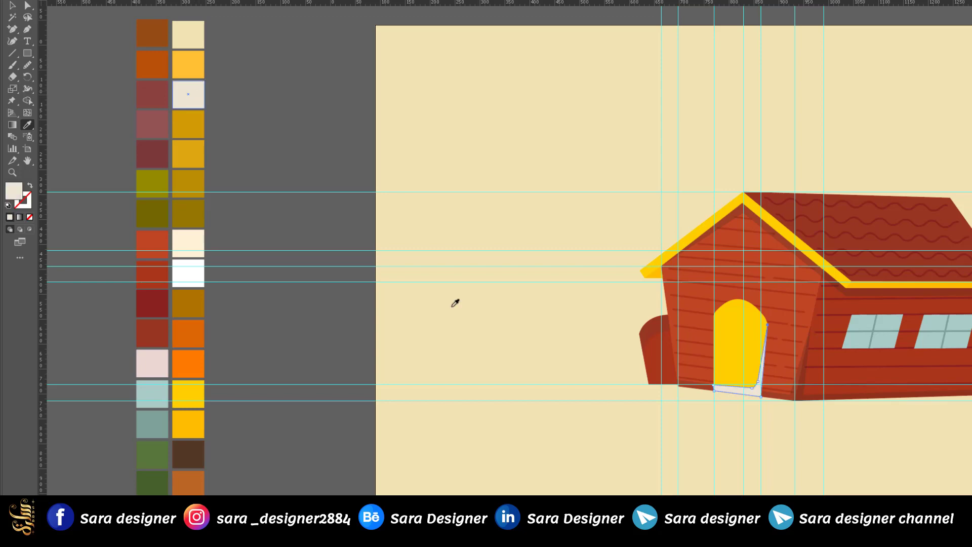
Set the door edge shape's blending mode to Multiply so it shades the yellow door.
{"action": "scroll", "coordinate": [952, 400], "scroll_direction": "up", "scroll_amount": 2}
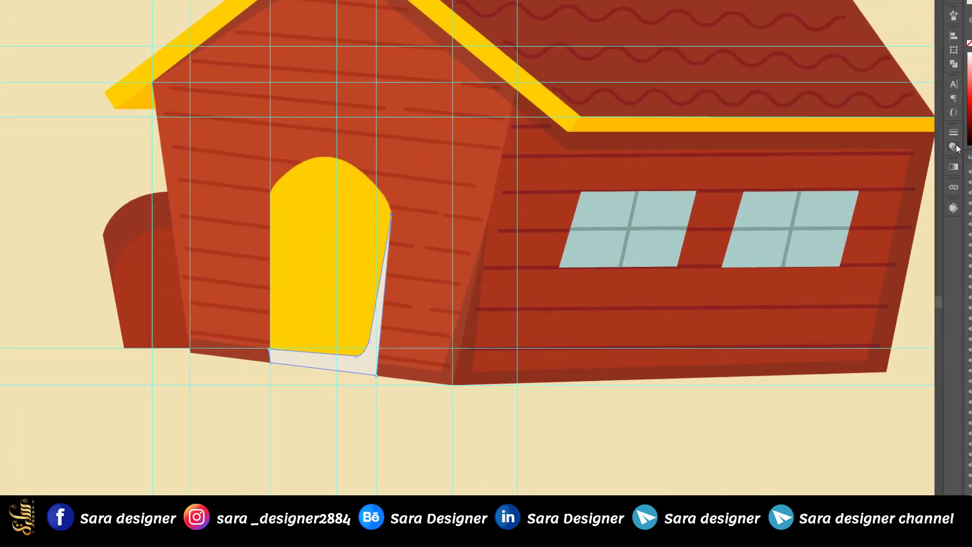
{"action": "left_click", "coordinate": [956, 147]}
{"action": "left_click", "coordinate": [872, 144]}
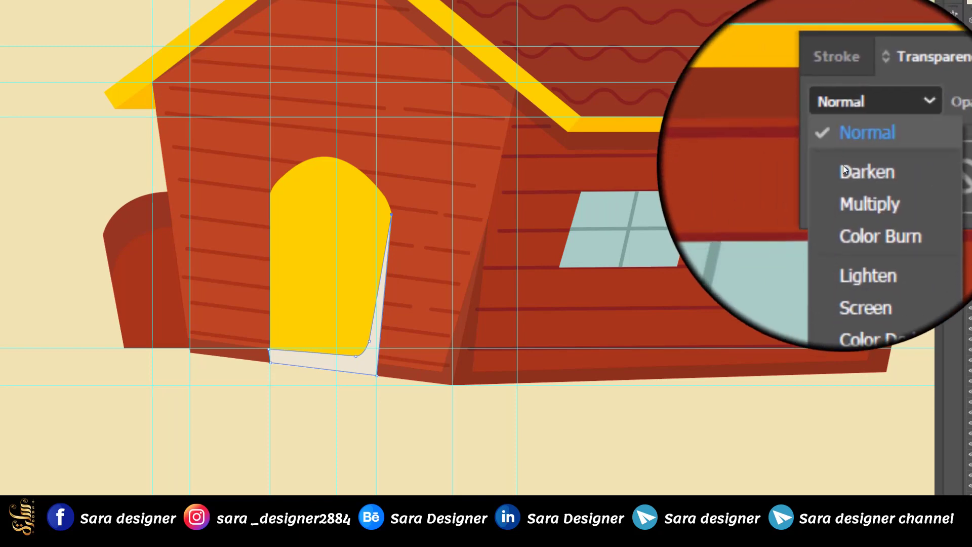
{"action": "left_click", "coordinate": [845, 173]}
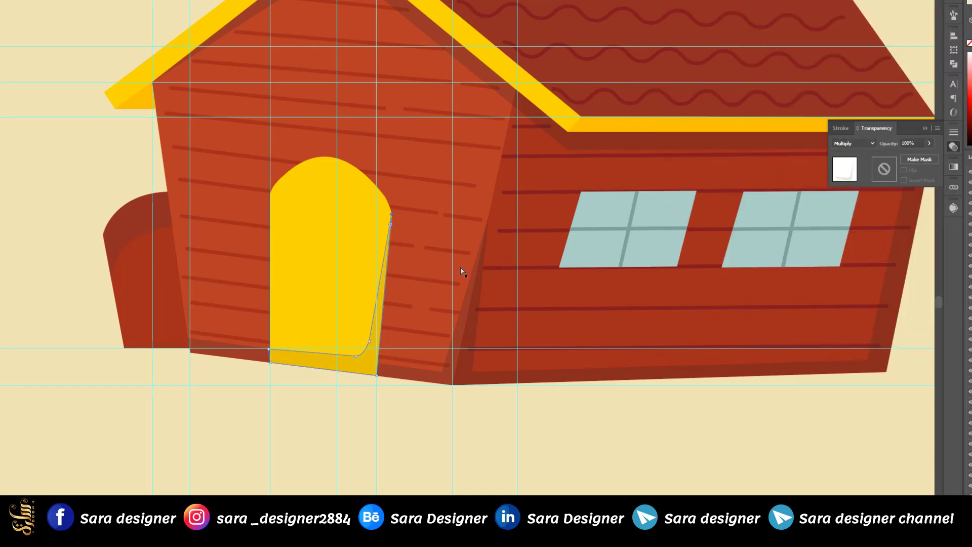
Align the door shade's top point with the door edge and shift its inner side point slightly inward.
{"action": "scroll", "coordinate": [419, 255], "scroll_direction": "up", "scroll_amount": 2}
{"action": "left_click_drag", "start_coordinate": [362, 176], "coordinate": [363, 180]}
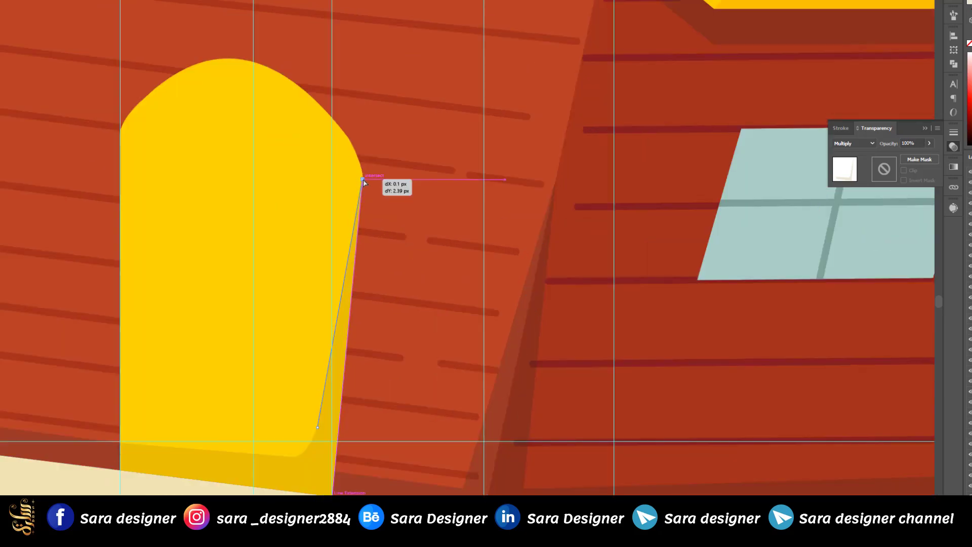
{"action": "left_click_drag", "start_coordinate": [317, 430], "coordinate": [310, 427]}
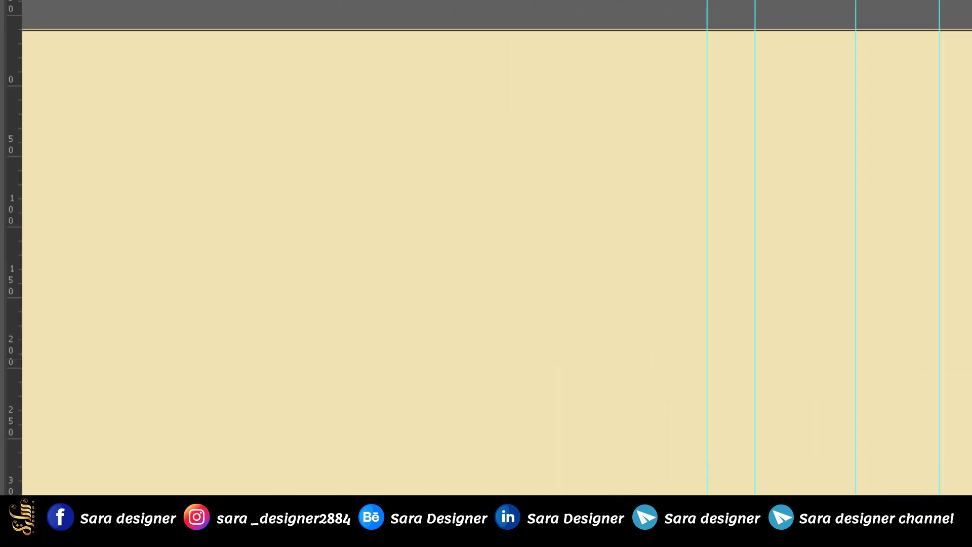
Draw a small, narrow upright ellipse as the handle near the door's right edge and set its opacity to 100%.
{"action": "left_click_drag", "start_coordinate": [105, 178], "coordinate": [252, 253]}
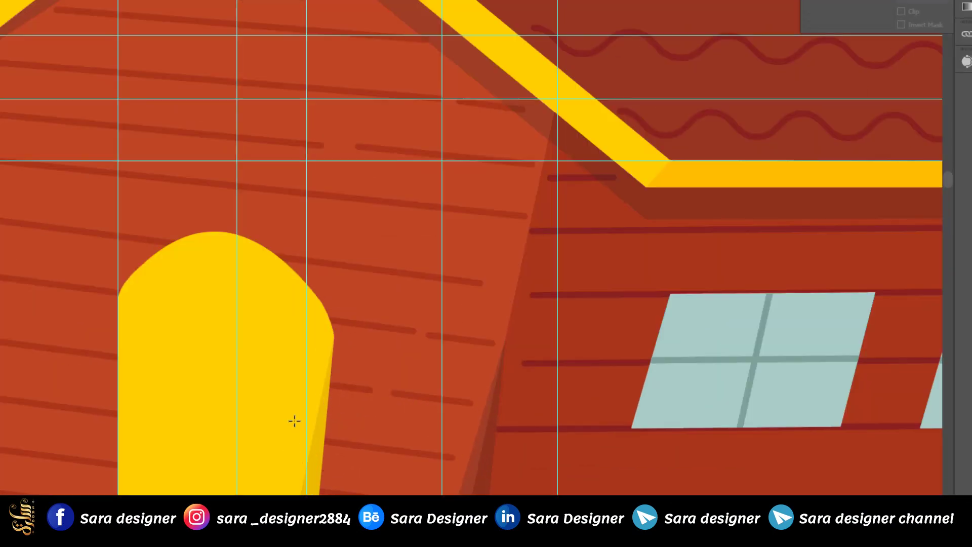
{"action": "left_click_drag", "start_coordinate": [294, 420], "coordinate": [283, 450]}
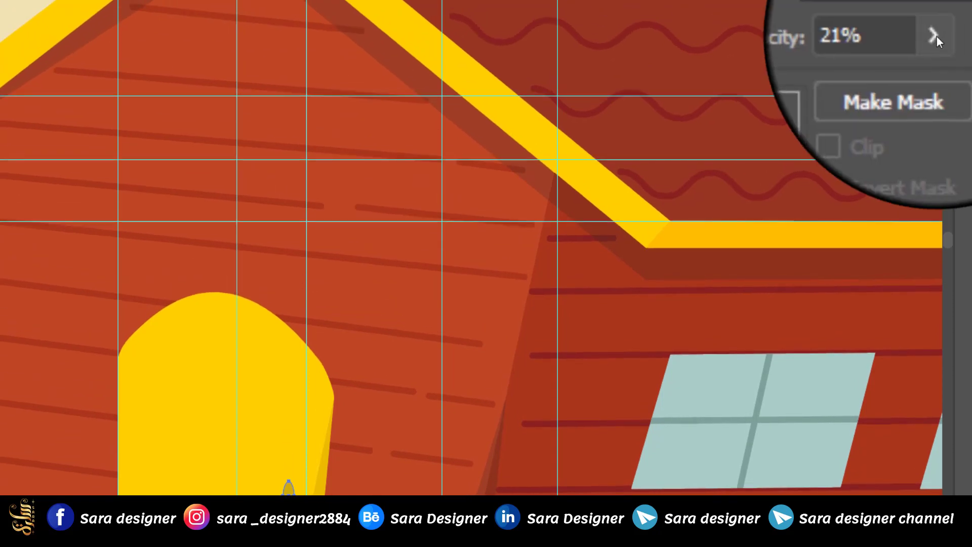
{"action": "left_click", "coordinate": [936, 36]}
{"action": "left_click_drag", "start_coordinate": [893, 51], "coordinate": [932, 51]}
{"action": "scroll", "coordinate": [472, 248], "scroll_direction": "down", "scroll_amount": 1}
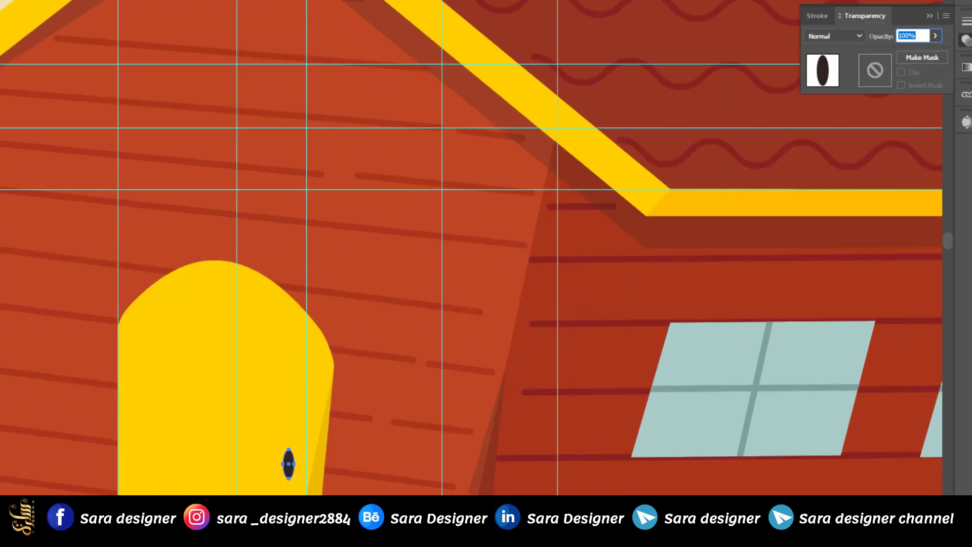
Rotate the door handle ellipse slightly clockwise to match the door's slant, and deselect it.
{"action": "scroll", "coordinate": [210, 324], "scroll_direction": "down", "scroll_amount": 3}
{"action": "scroll", "coordinate": [290, 405], "scroll_direction": "up", "scroll_amount": 2}
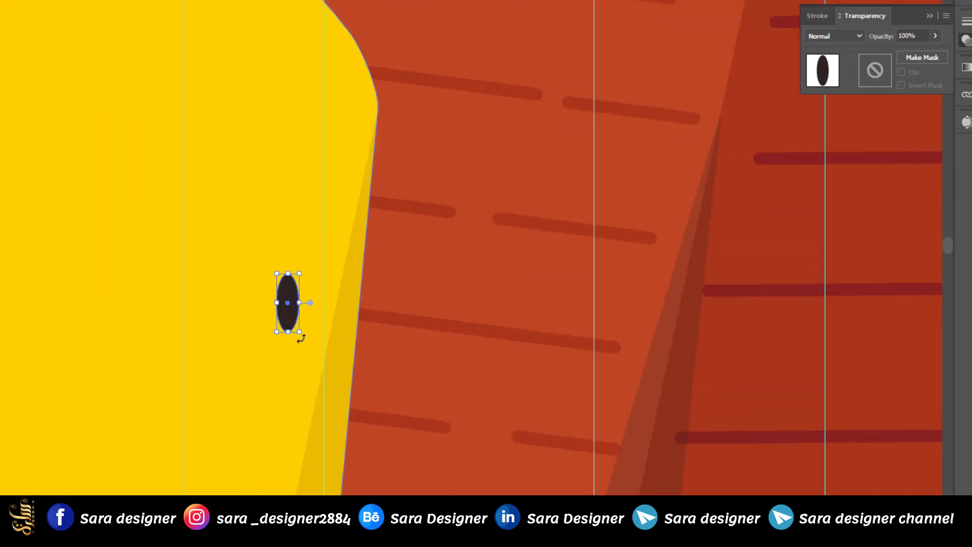
{"action": "left_click_drag", "start_coordinate": [301, 337], "coordinate": [298, 335]}
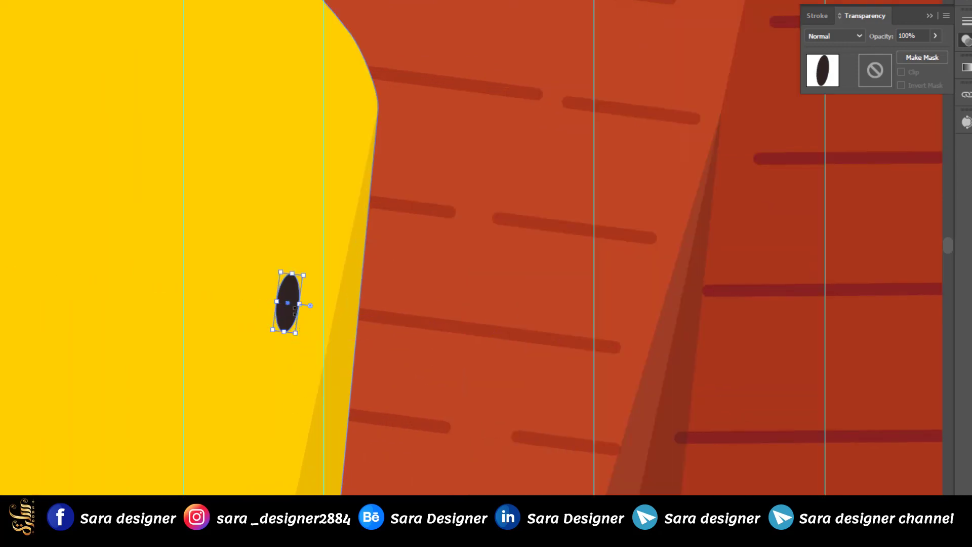
{"action": "scroll", "coordinate": [403, 402], "scroll_direction": "down", "scroll_amount": 3}
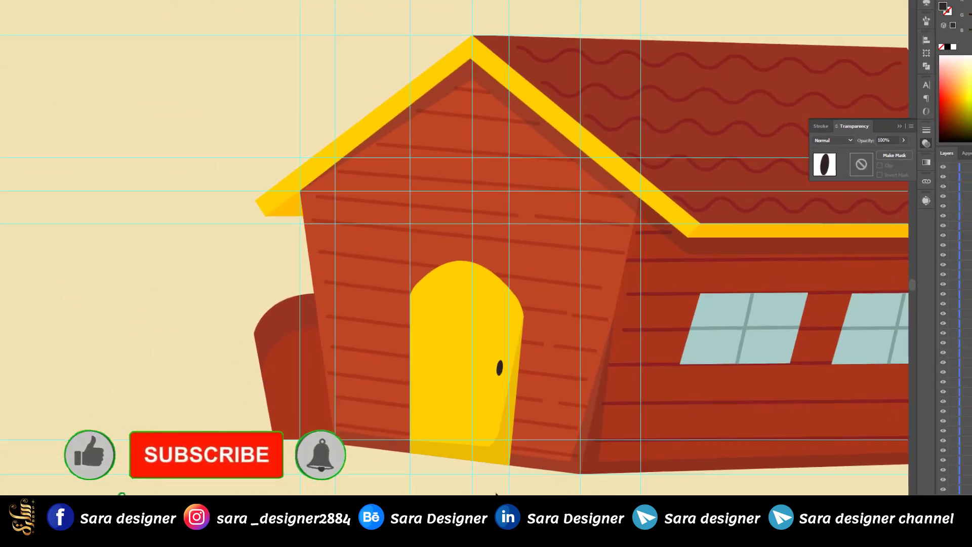
{"action": "left_click", "coordinate": [518, 482]}
{"action": "scroll", "coordinate": [519, 481], "scroll_direction": "down", "scroll_amount": 1}
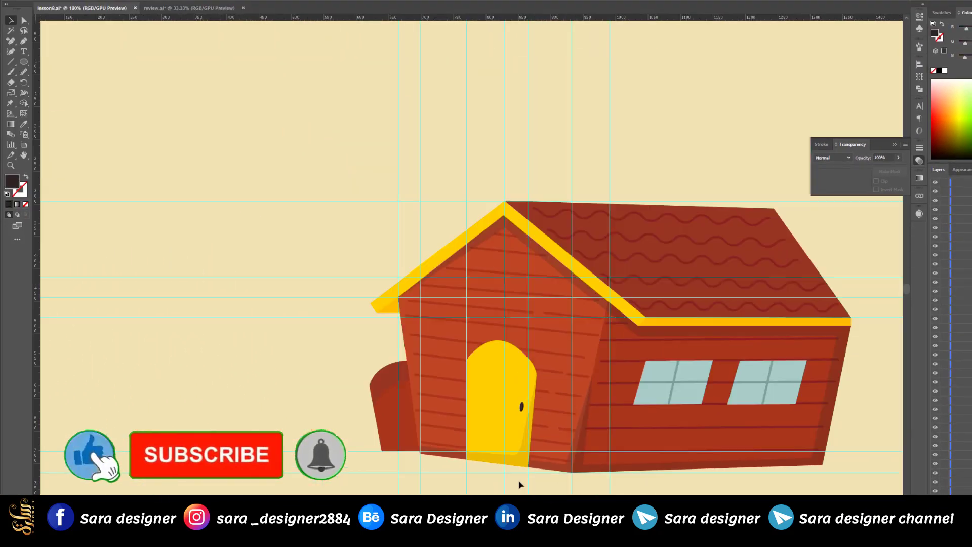
{"action": "left_click_drag", "start_coordinate": [519, 482], "coordinate": [456, 469]}
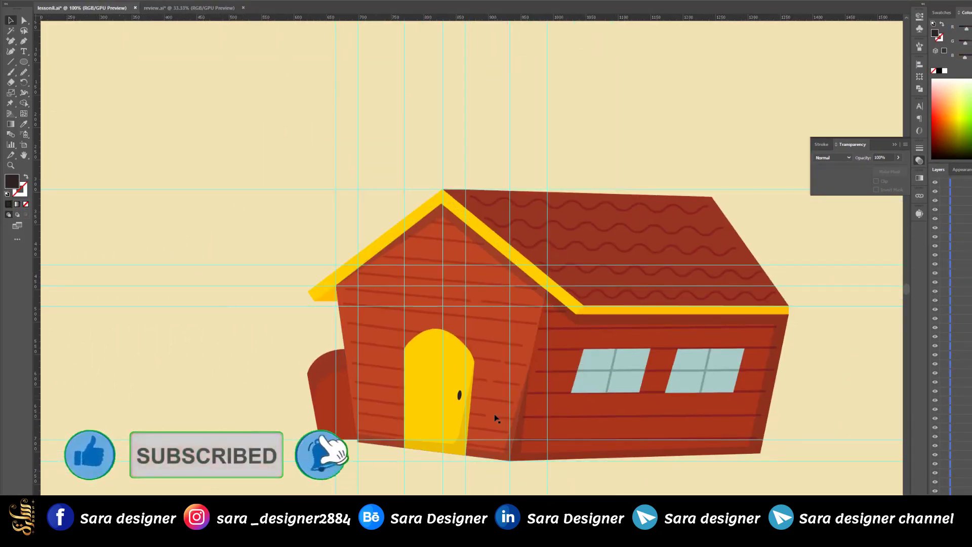
{"action": "scroll", "coordinate": [433, 423], "scroll_direction": "down", "scroll_amount": 1}
{"action": "left_click_drag", "start_coordinate": [774, 373], "coordinate": [734, 369]}
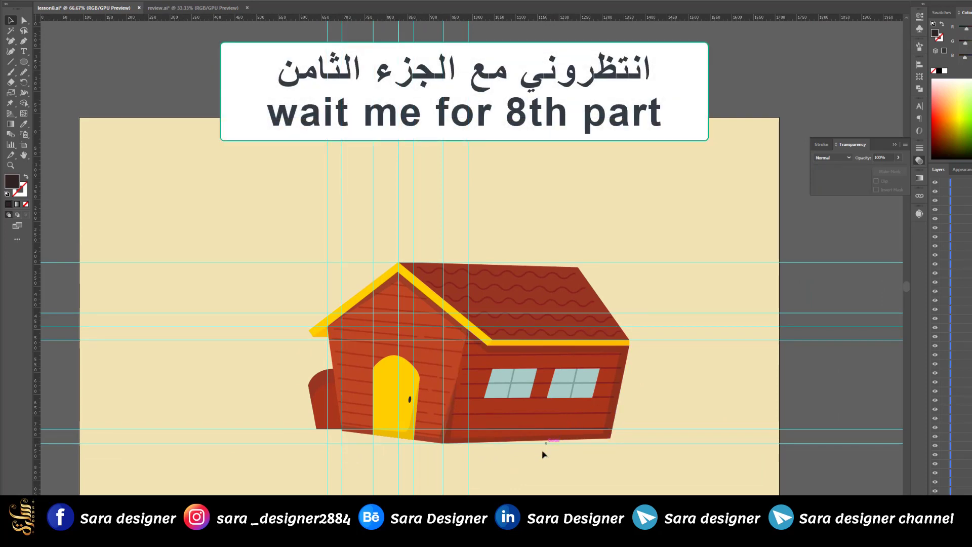